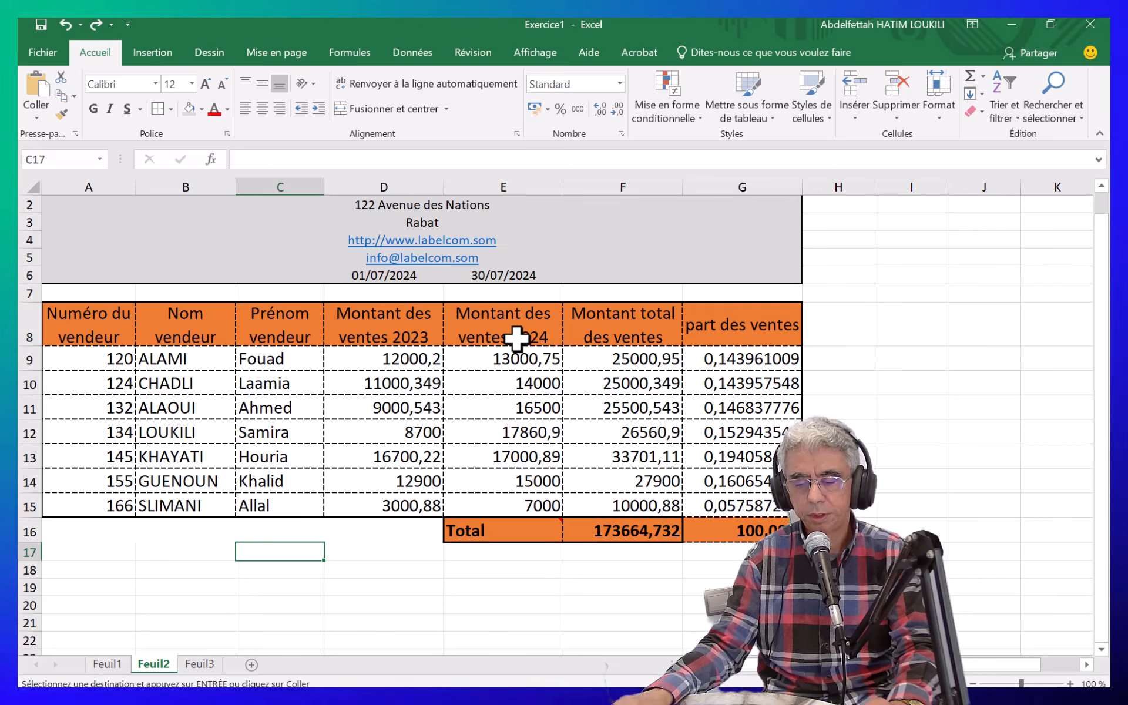
Examine the formulas for the first seller's total sales amount and sales share on Feuil2
left_click(628, 359)
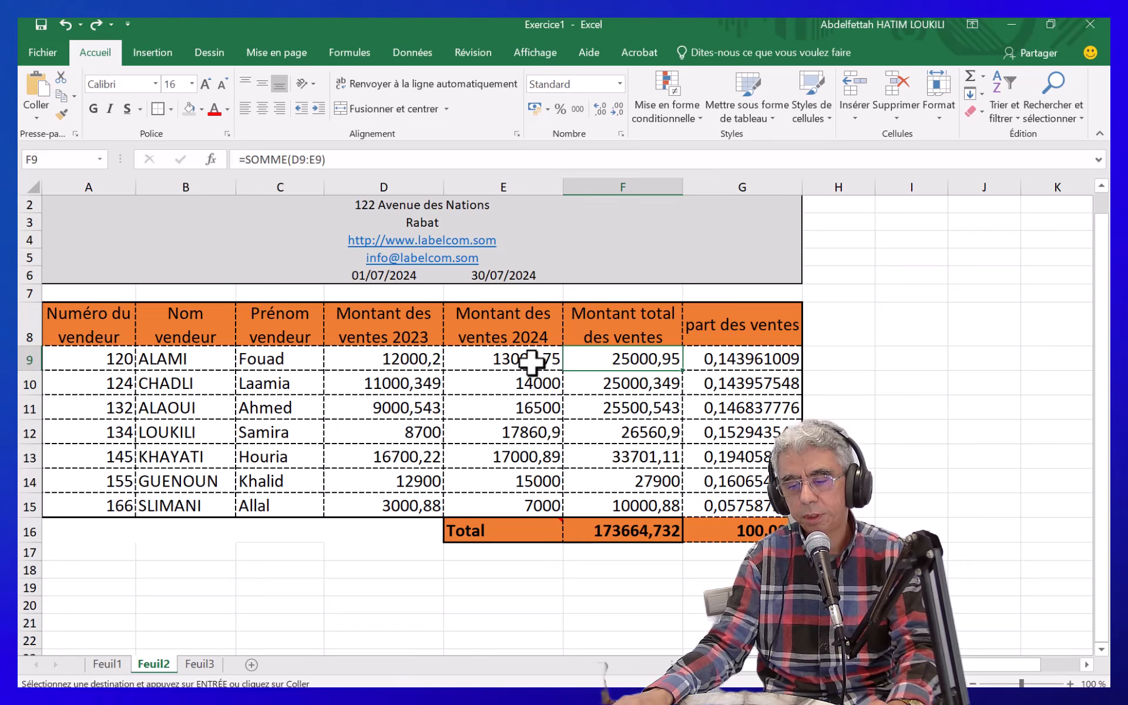
left_click(761, 358)
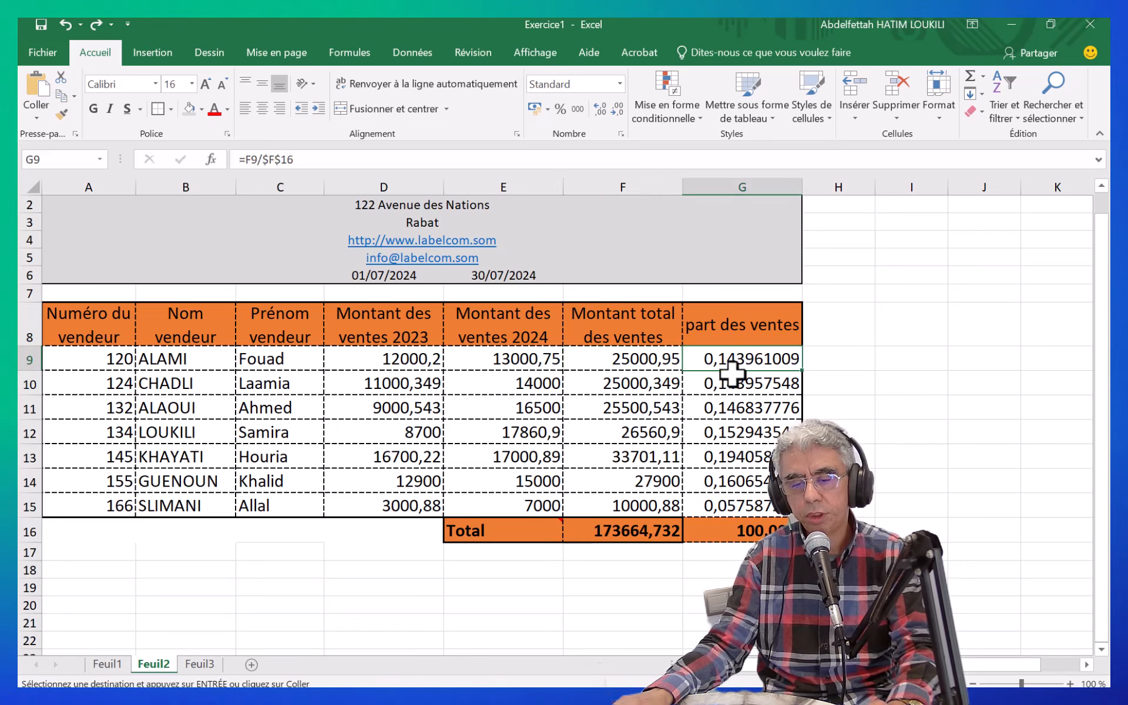
left_click(839, 359)
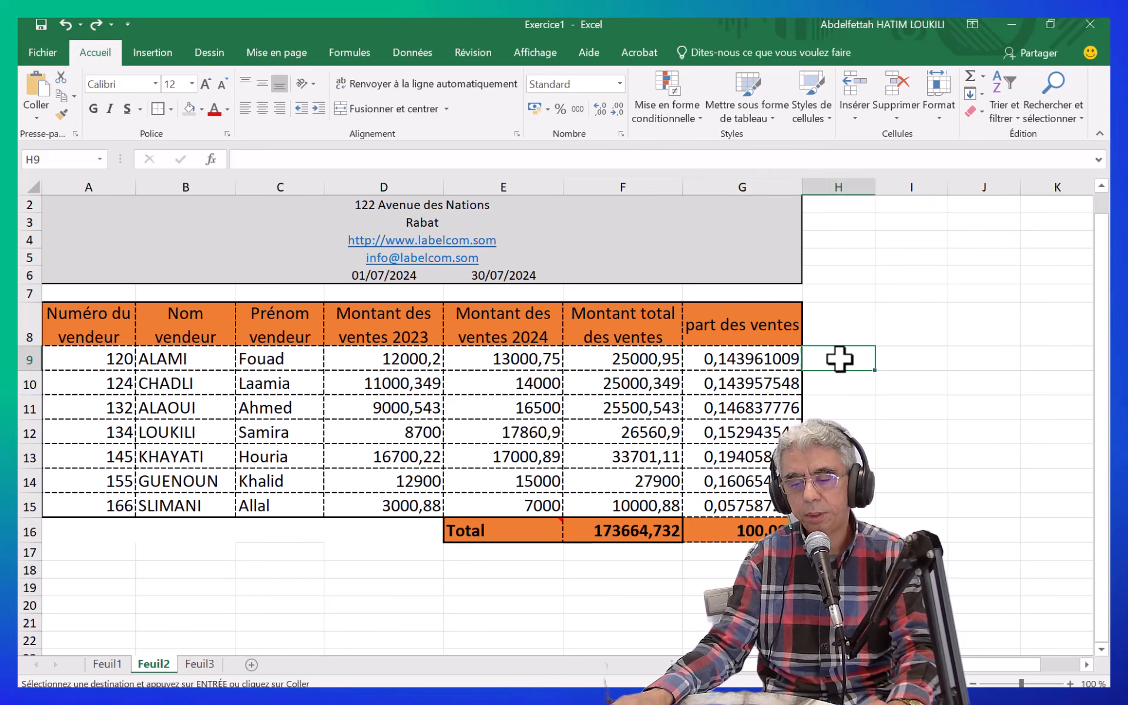
left_click(356, 554)
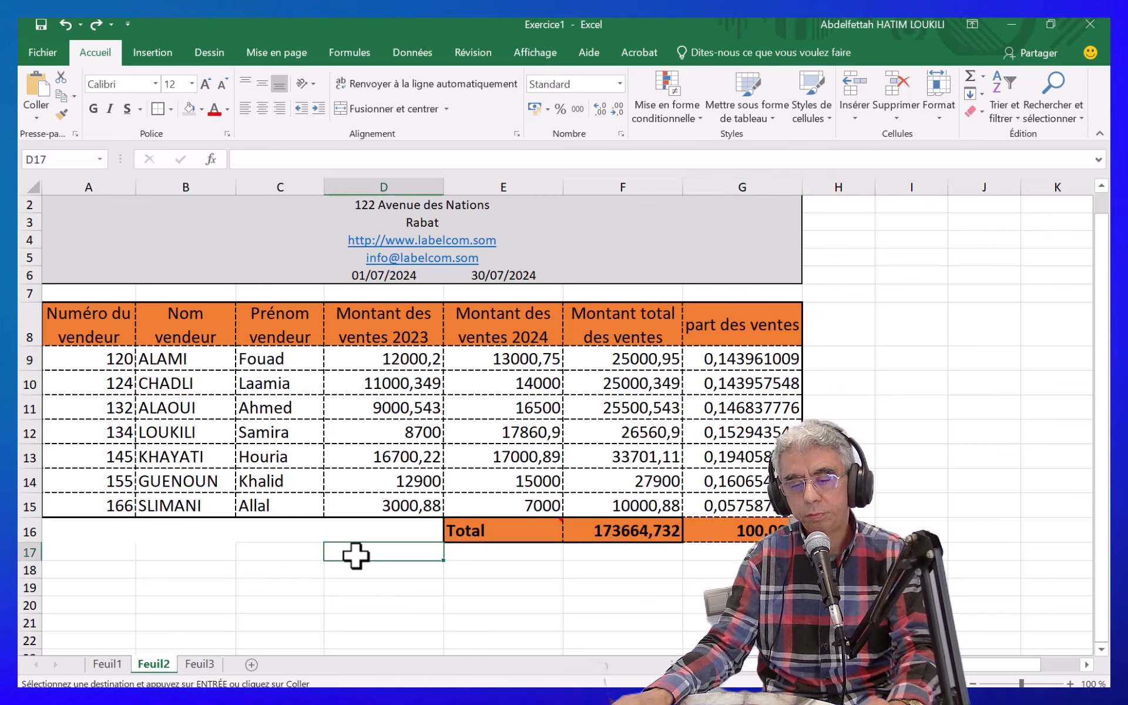
Open the unformatted table on the Feuil3 sheet
left_click(199, 663)
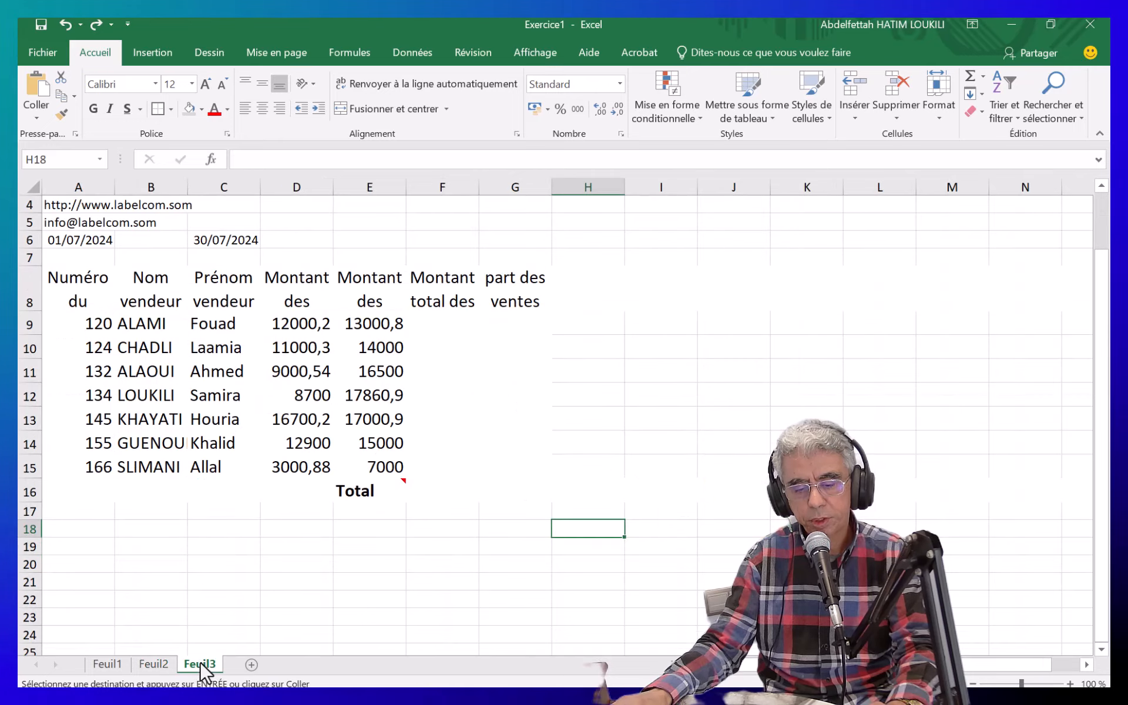
left_click(303, 238)
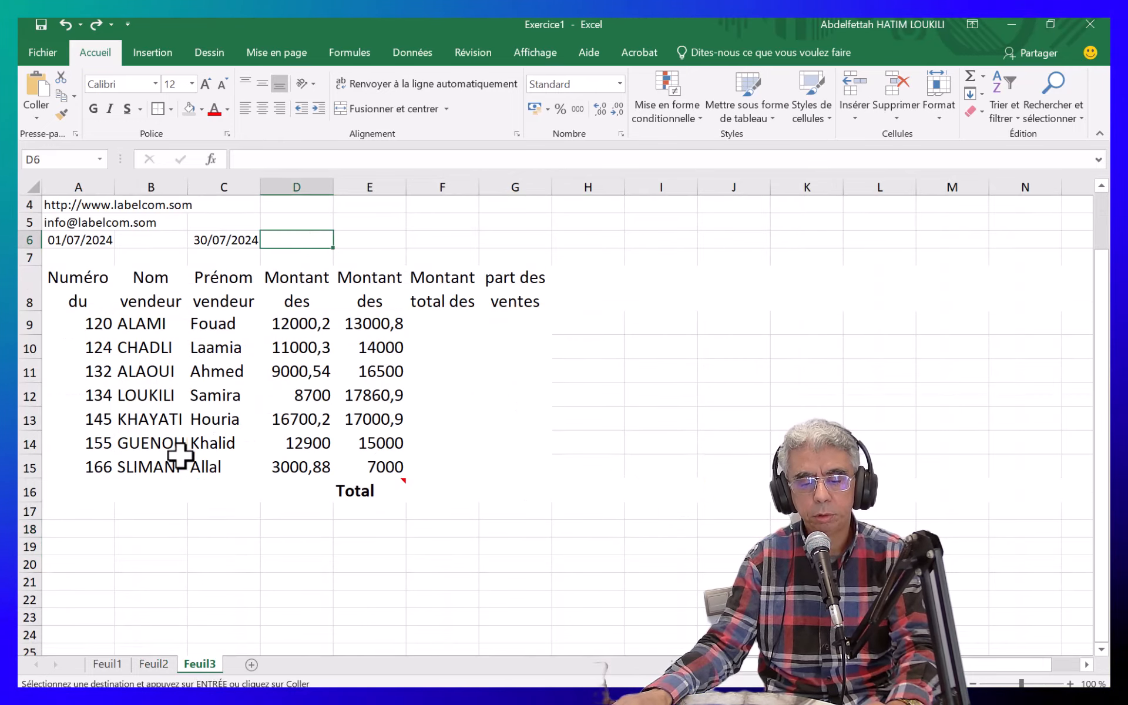
scroll(179, 455, "up", 1)
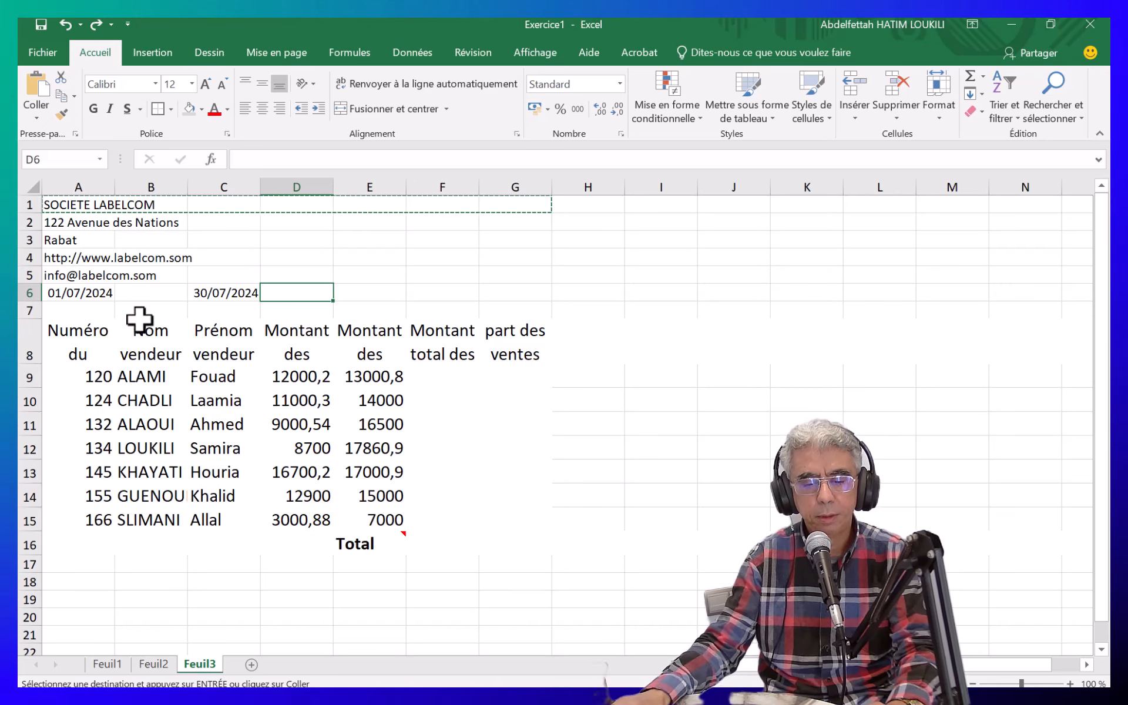
Reduce header row 8 to the height of one text line and turn off text wrapping for that row
left_click(25, 345)
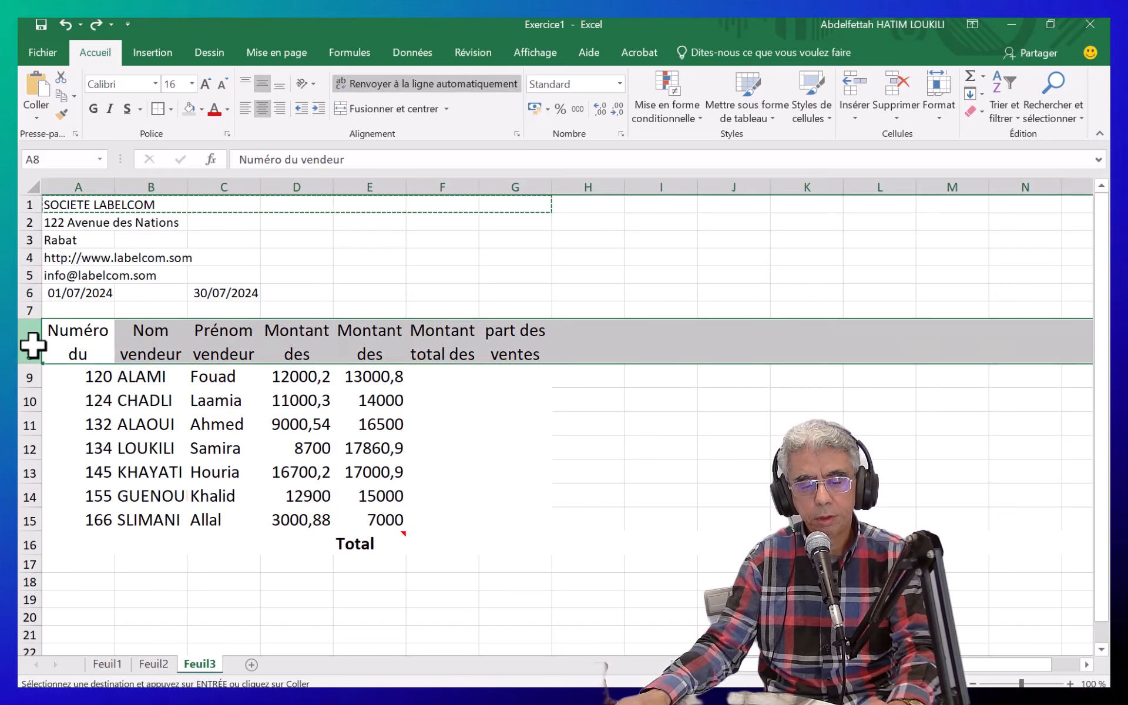
left_click_drag(32, 363, 36, 342)
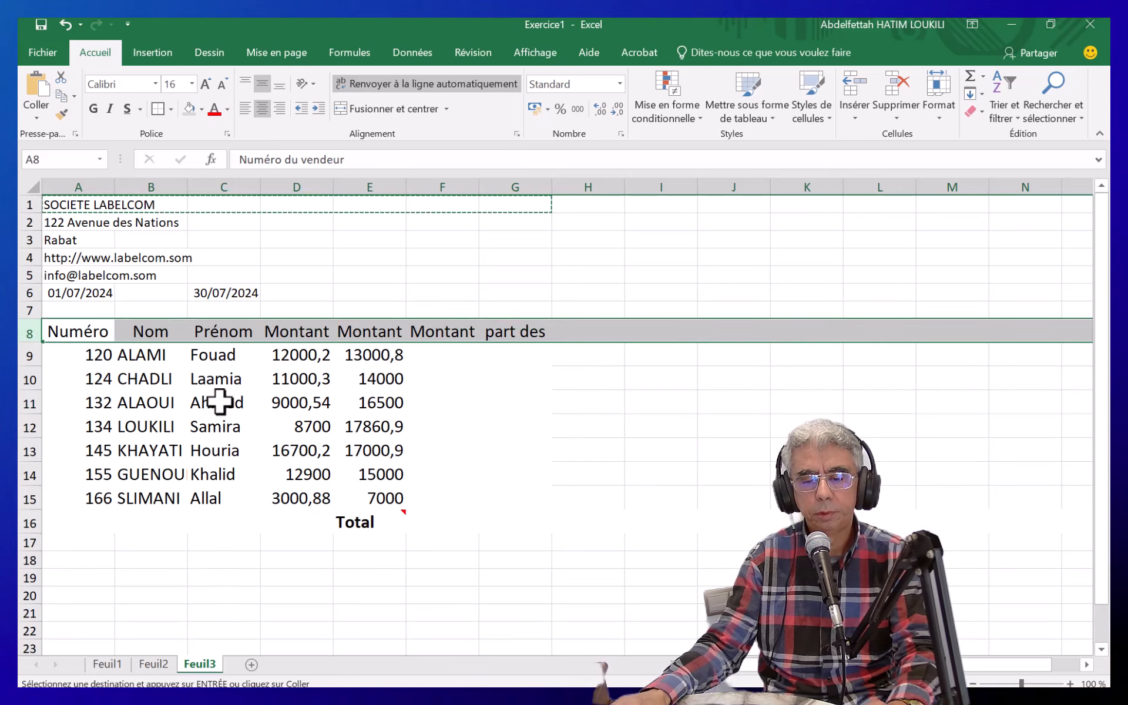
left_click(422, 86)
left_click(541, 453)
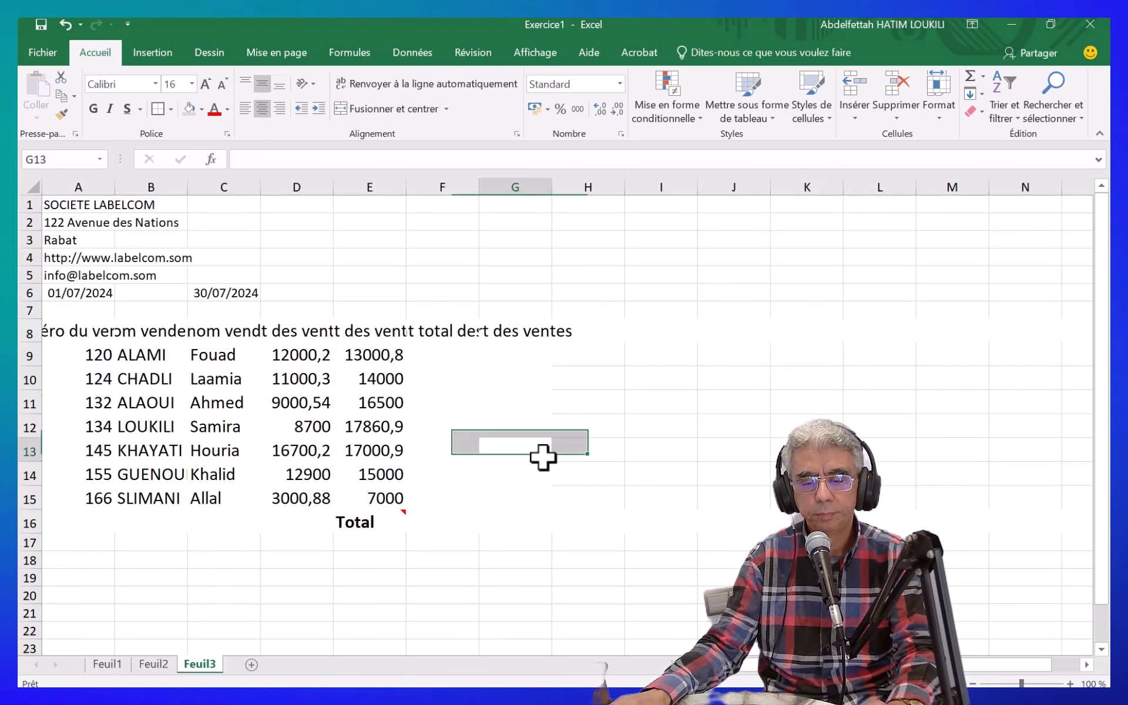
left_click(96, 336)
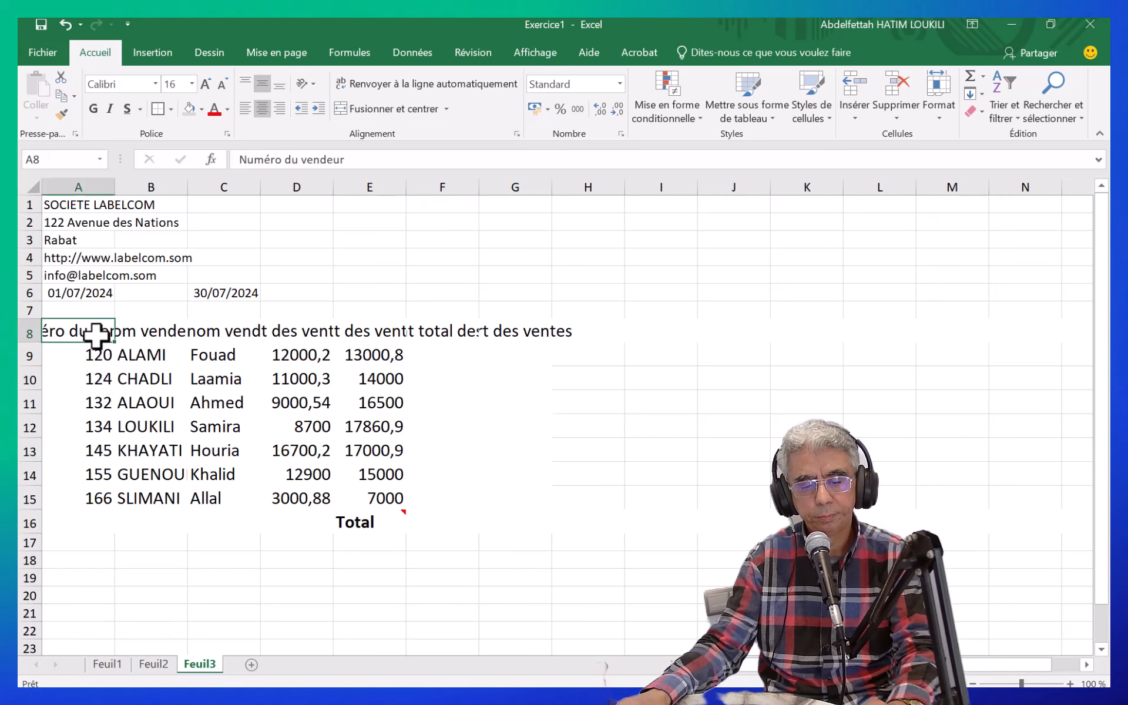
left_click(222, 577)
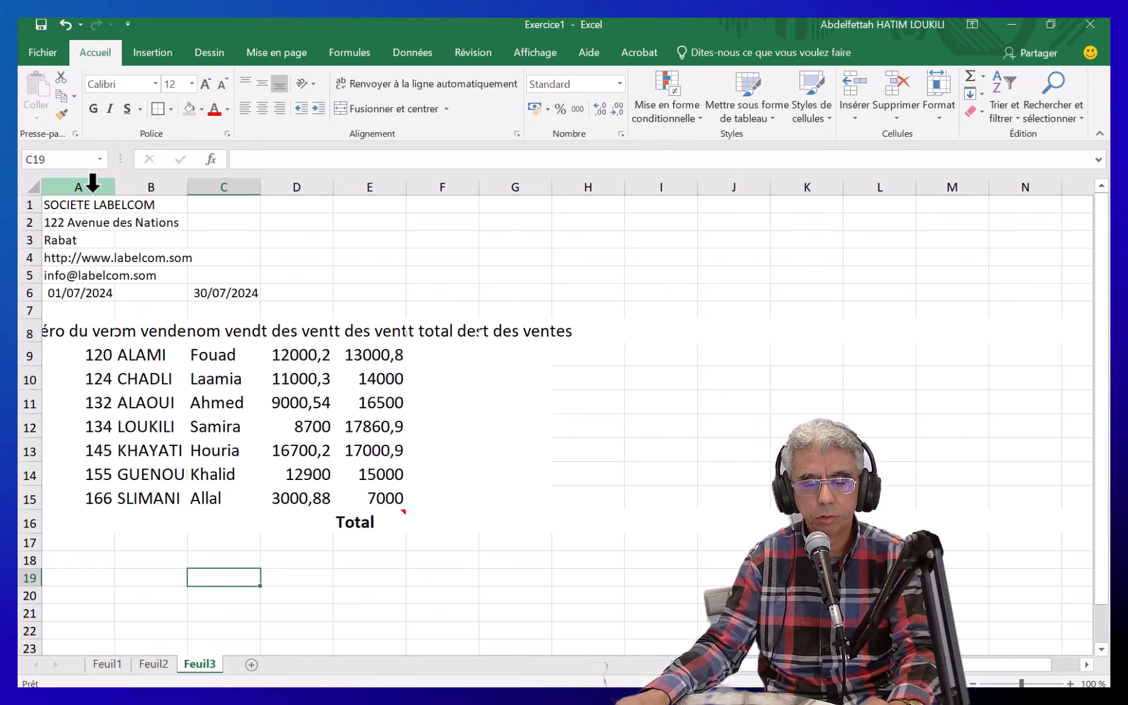
Widen columns A to G together to an equal width
left_click_drag(93, 183, 507, 312)
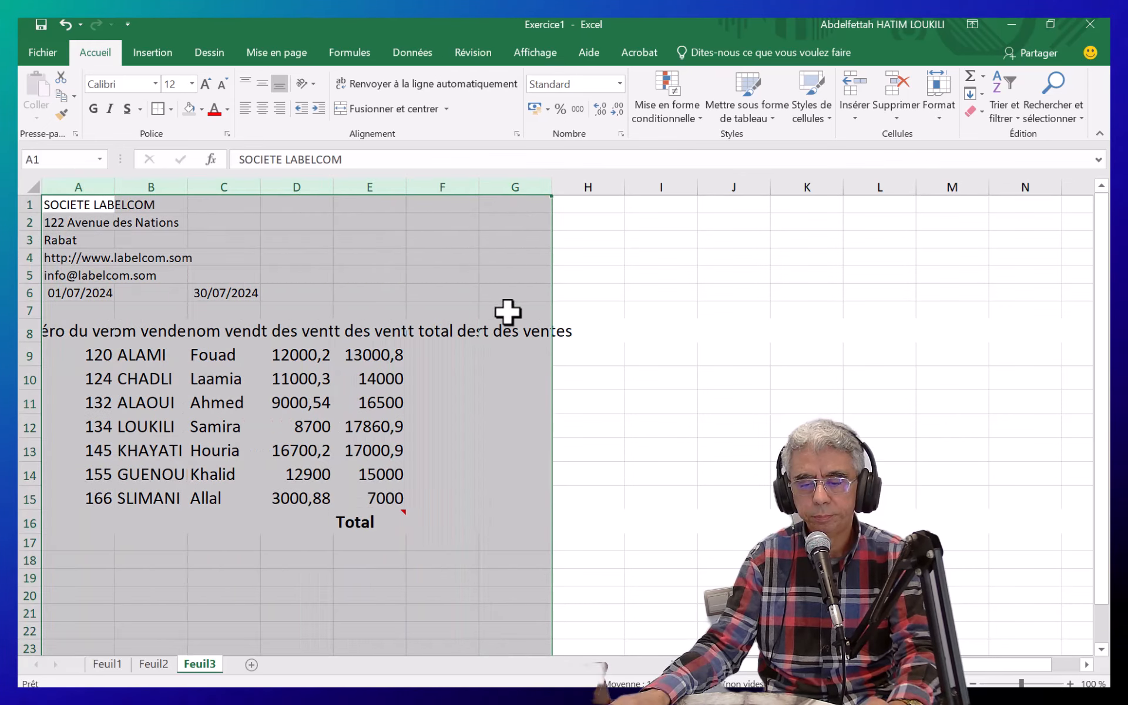
left_click_drag(259, 188, 291, 193)
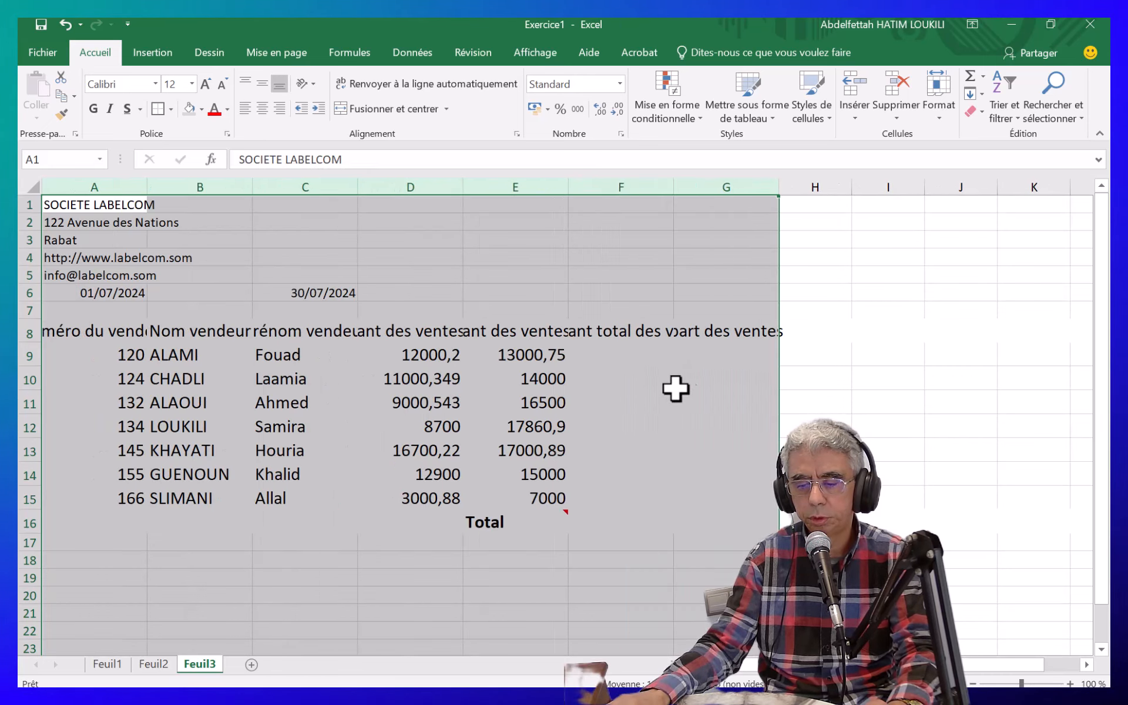
left_click(725, 397)
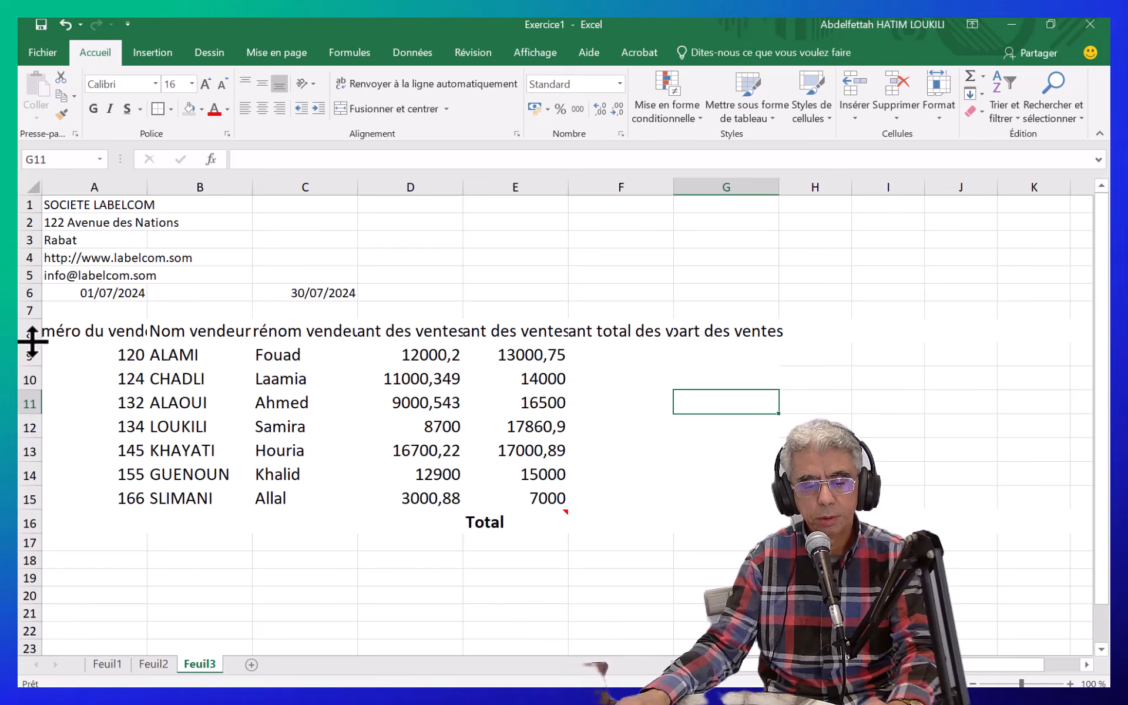
Increase the height of header row 8 to fit two text lines and turn on text wrapping for that row
left_click_drag(32, 341, 32, 361)
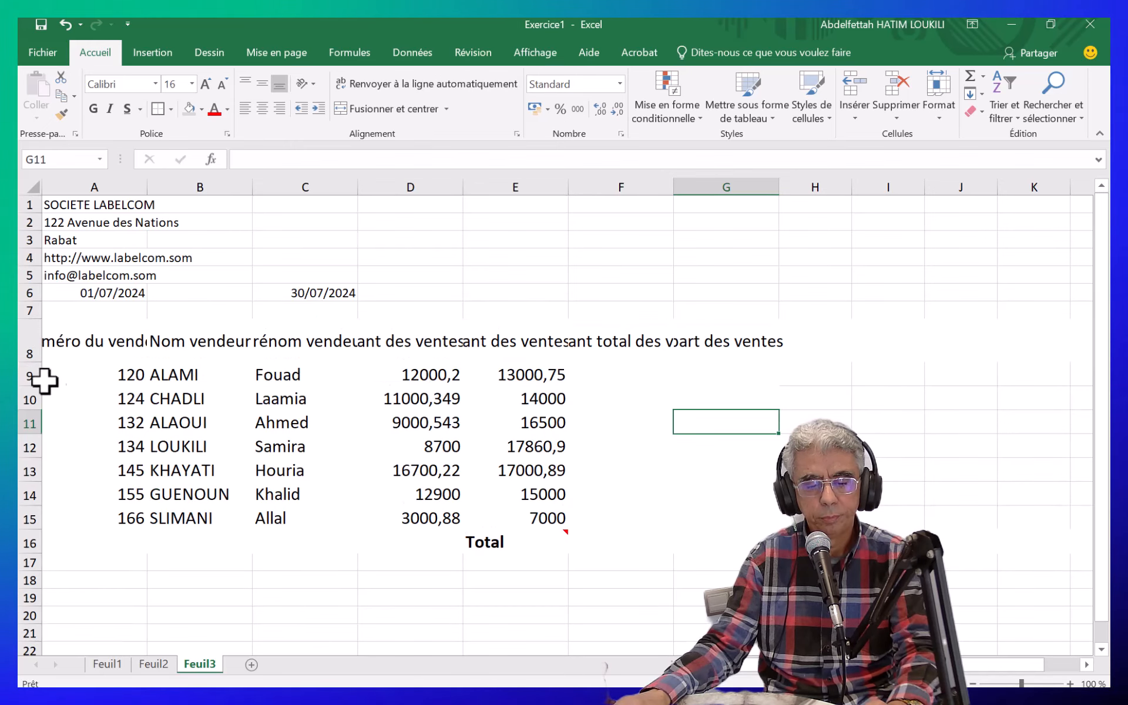
left_click(27, 337)
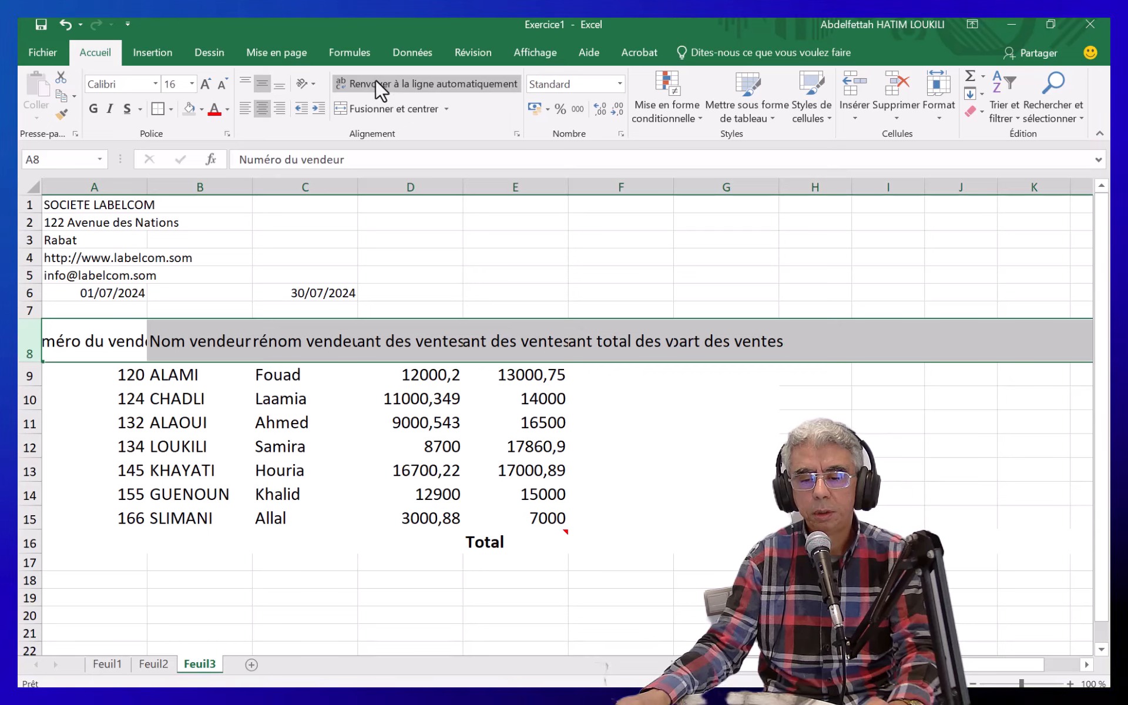
left_click(375, 82)
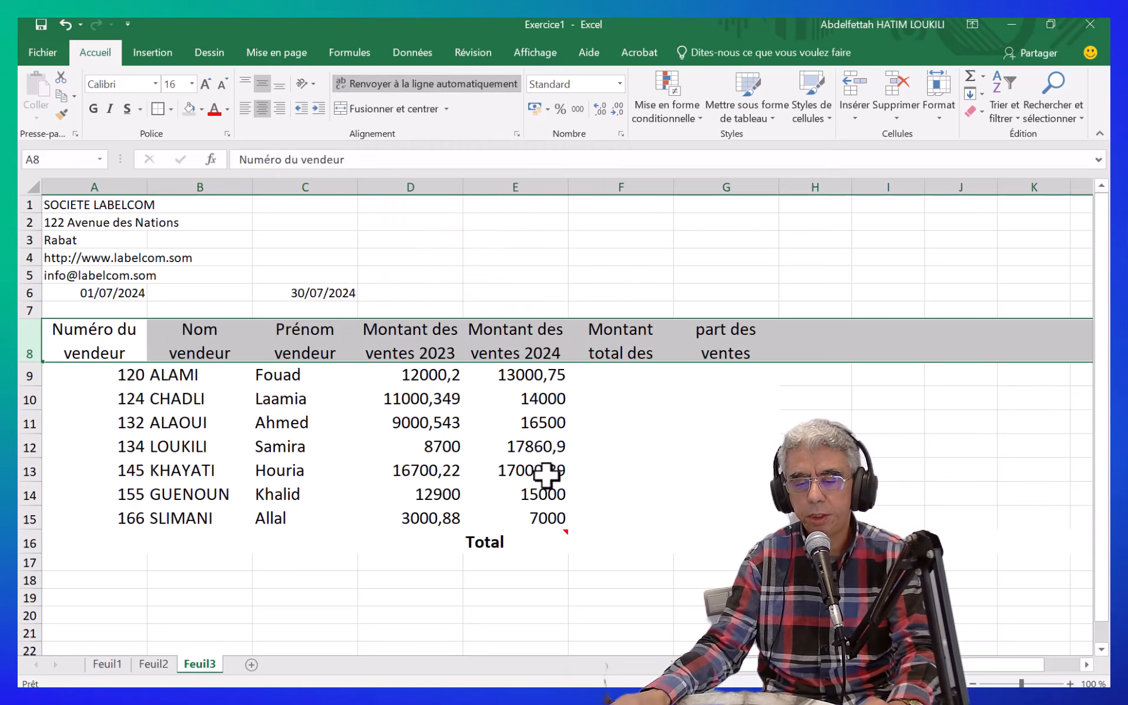
left_click(656, 492)
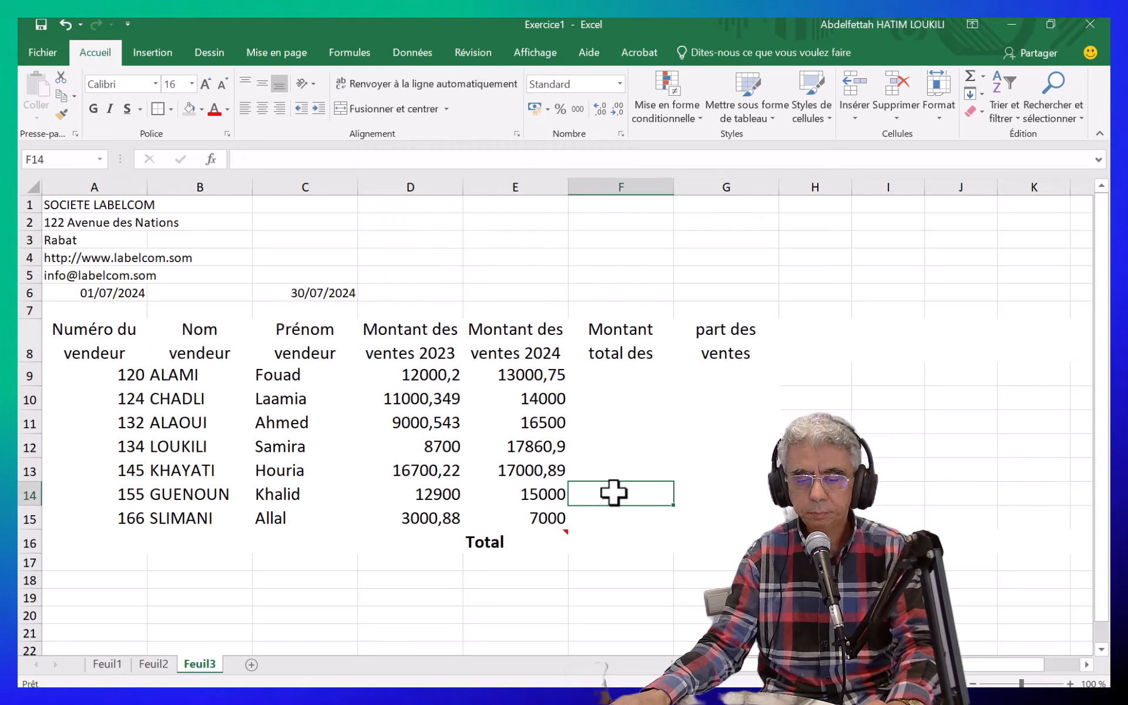
Test automatic wrapping in cell H8 with the sample text "hgjhgjd jhghjg", and shorten it to "hgjhgj"
left_click(90, 333)
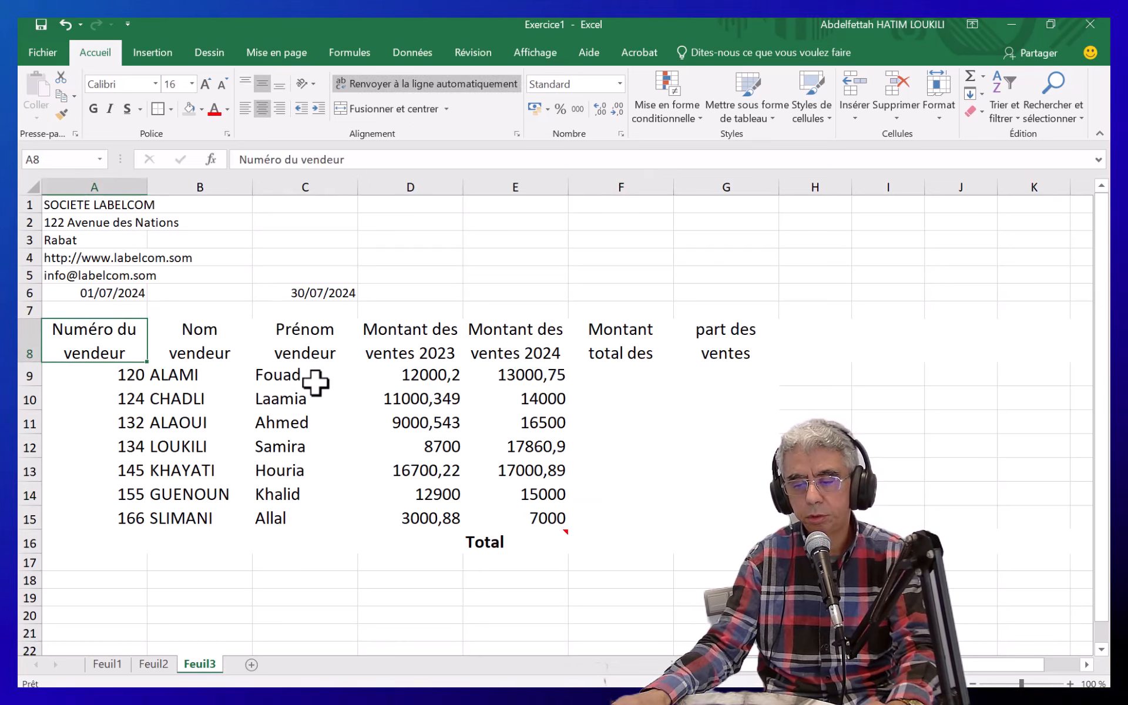
left_click(818, 333)
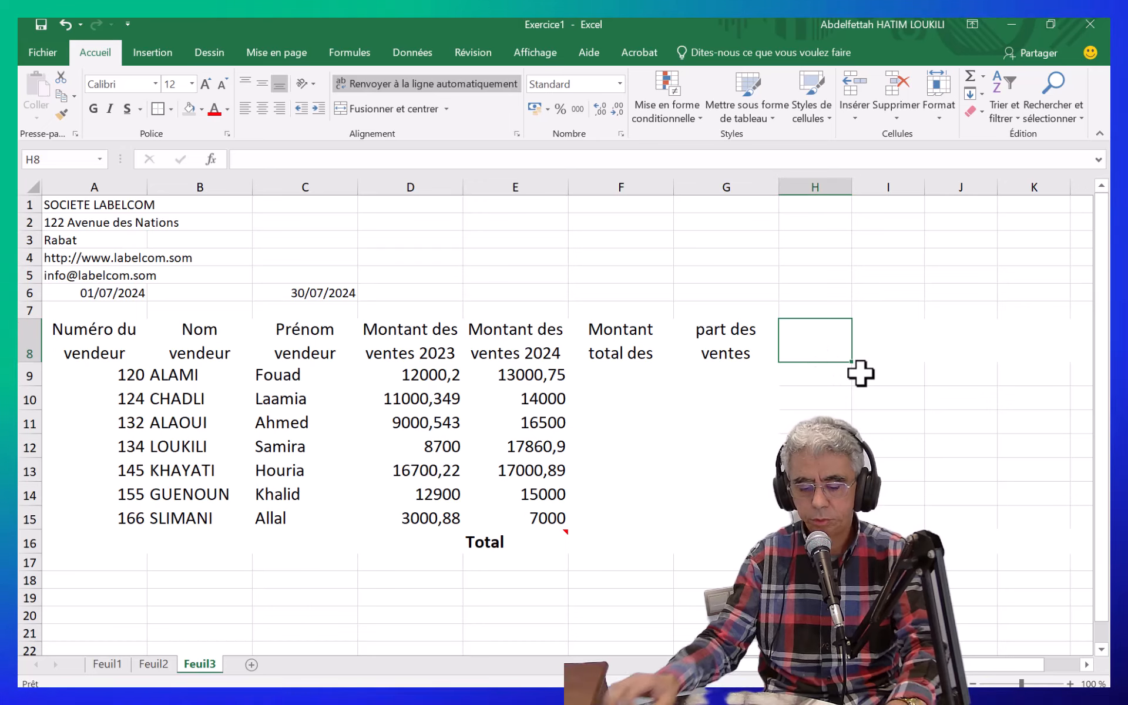
type("hgjhgjd jhg")
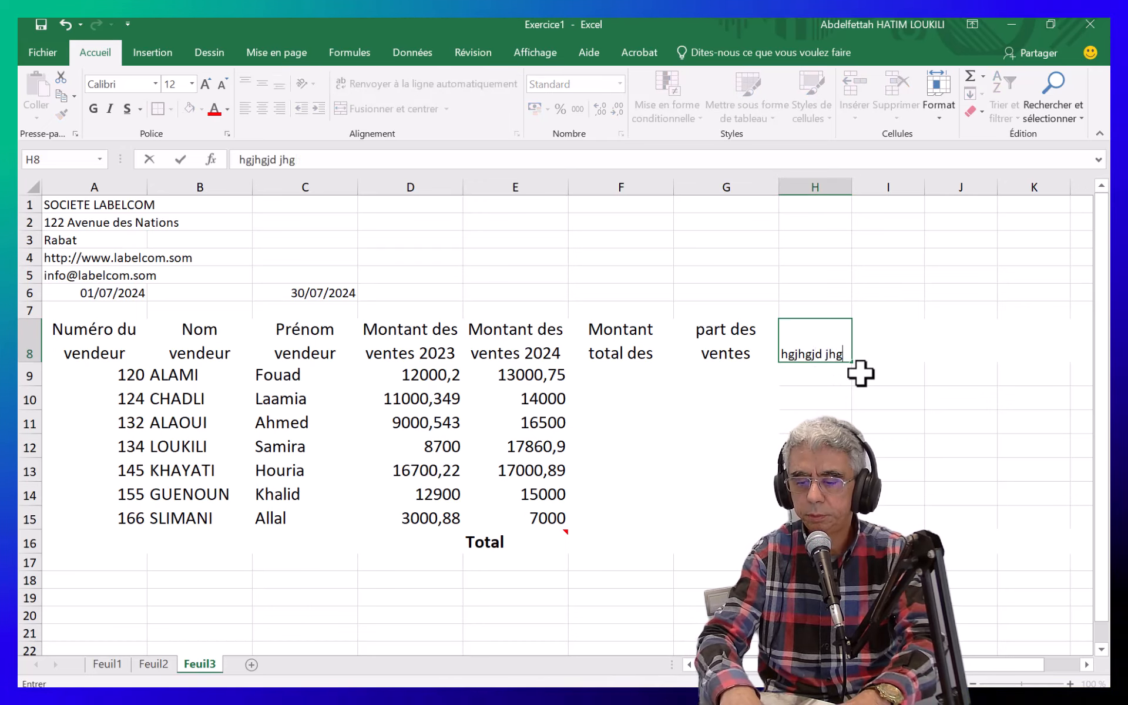
type("hjg")
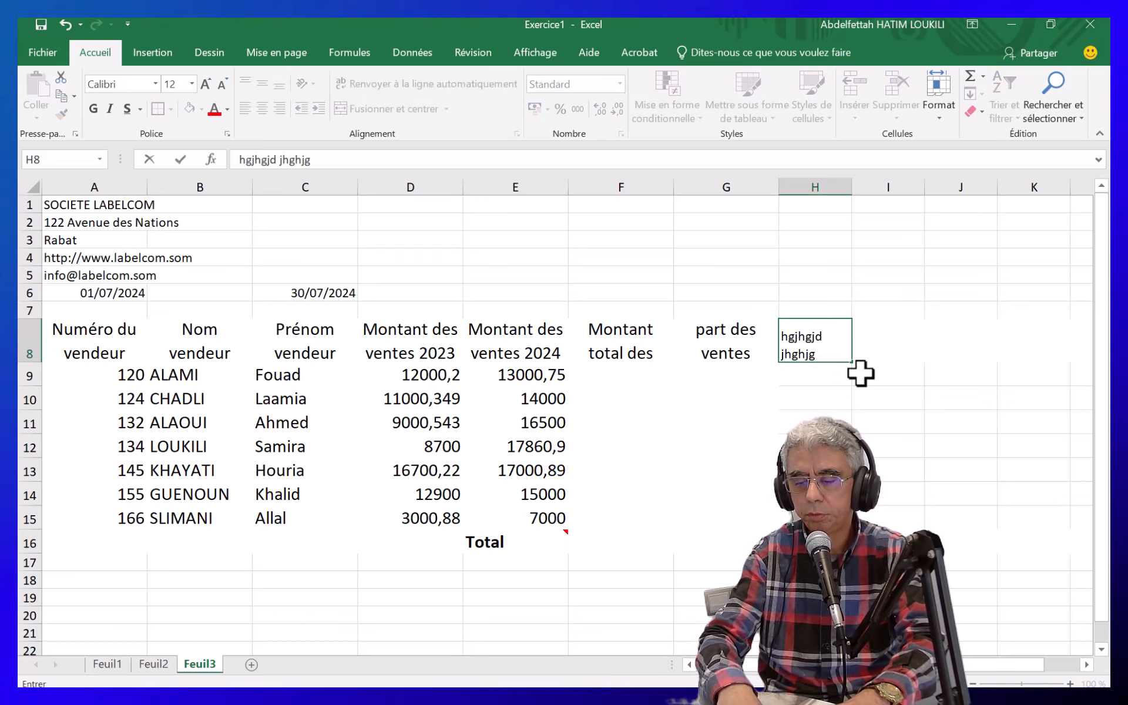
key("BackSpace")
key("BackSpace")
key("BackSpace")
key("BackSpace")
key("BackSpace")
key("BackSpace")
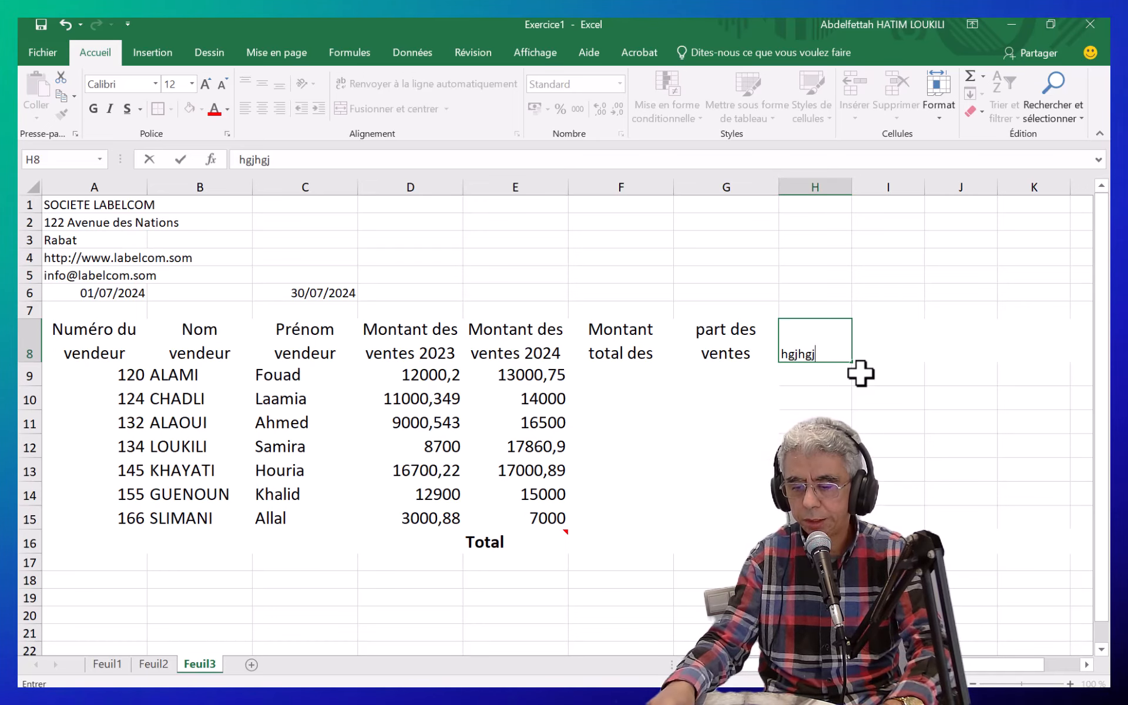
Try manual line breaks in cell H8 with "llkl" on the second line, and discard the sample text
key("alt+Return")
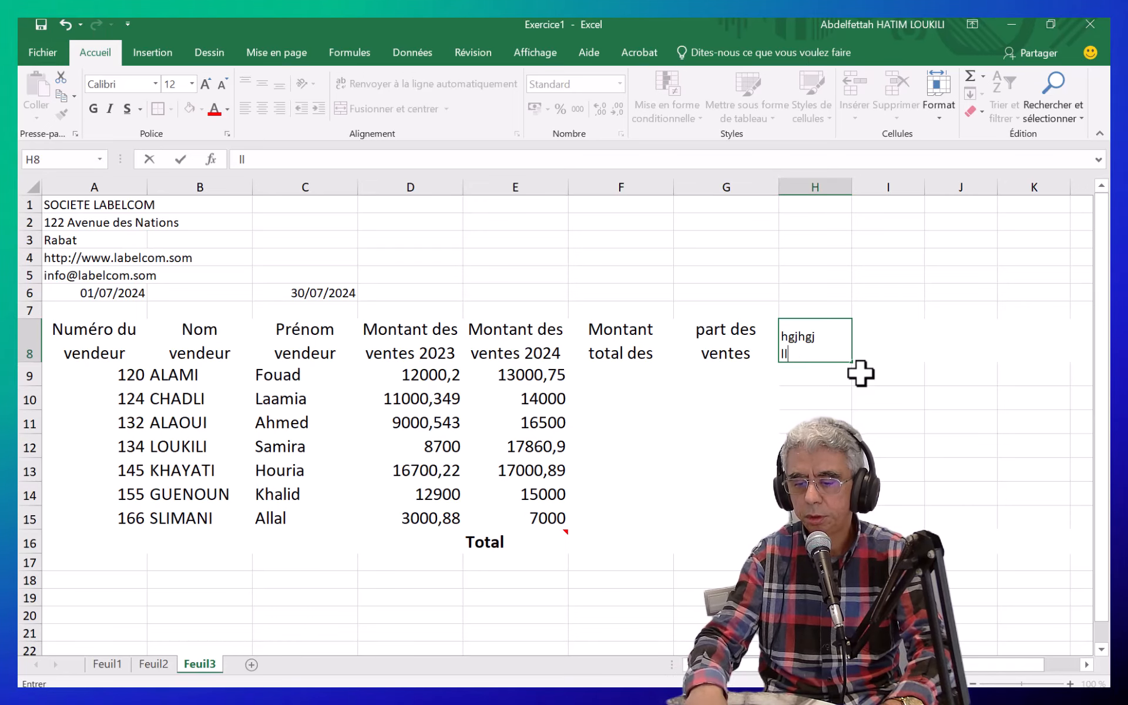
type("llkl")
key("alt+Return")
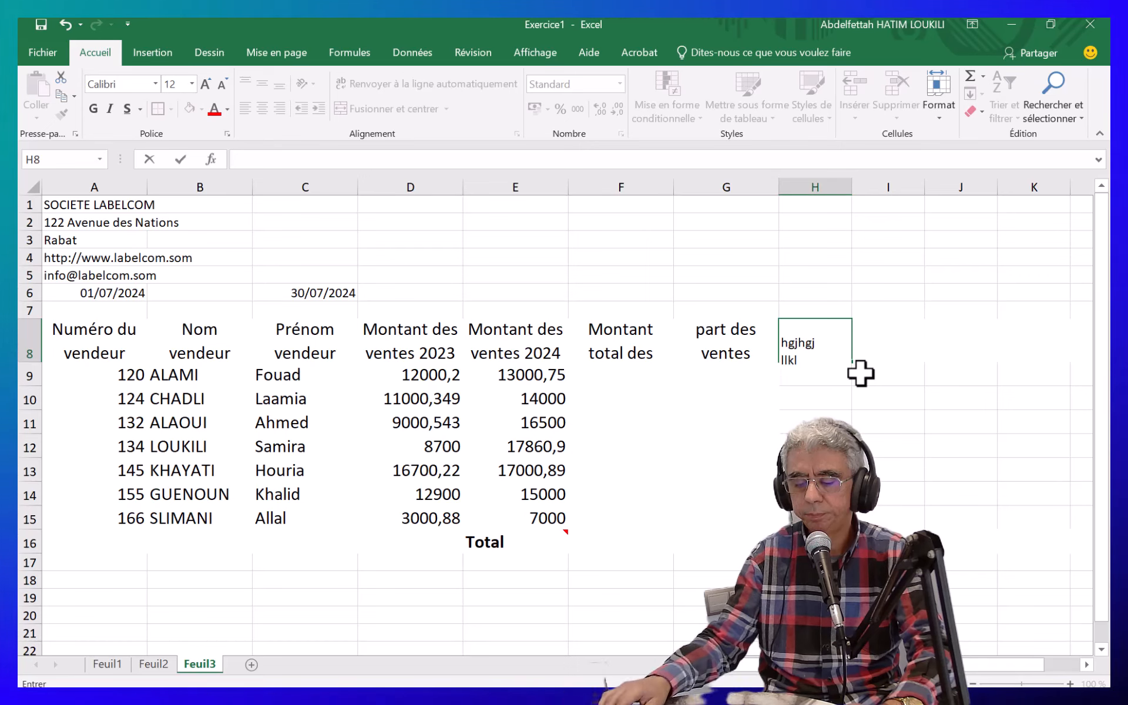
key("BackSpace")
key("BackSpace")
key("BackSpace")
key("BackSpace")
key("BackSpace")
key("BackSpace")
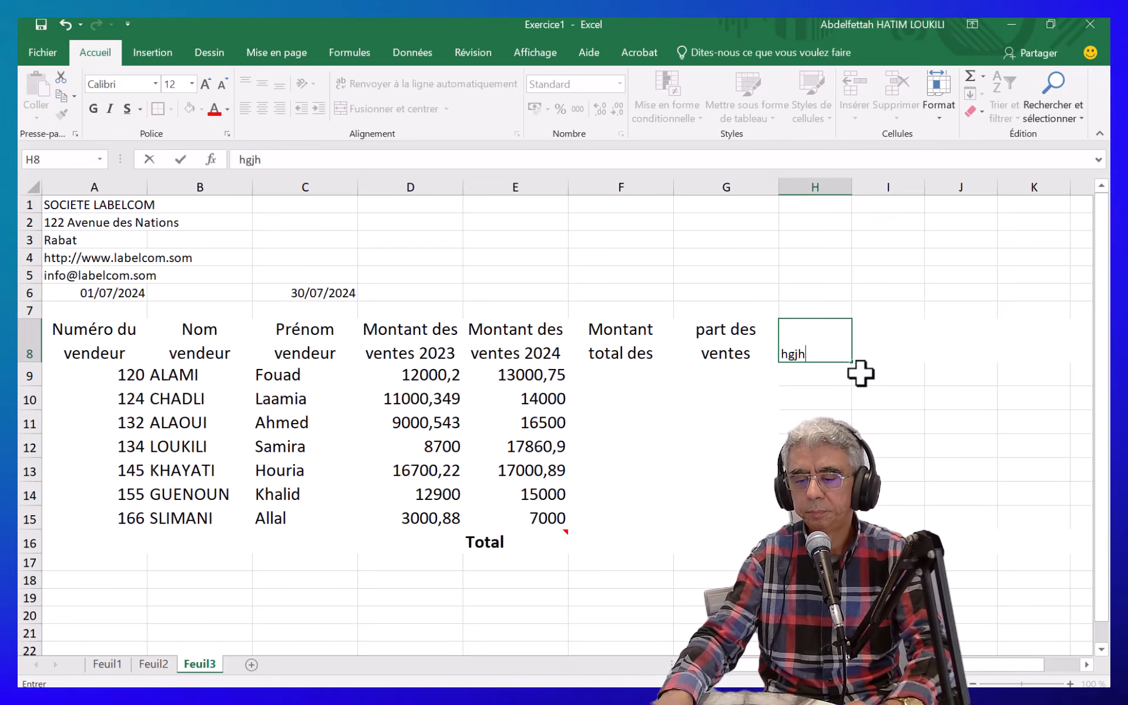
left_click(834, 447)
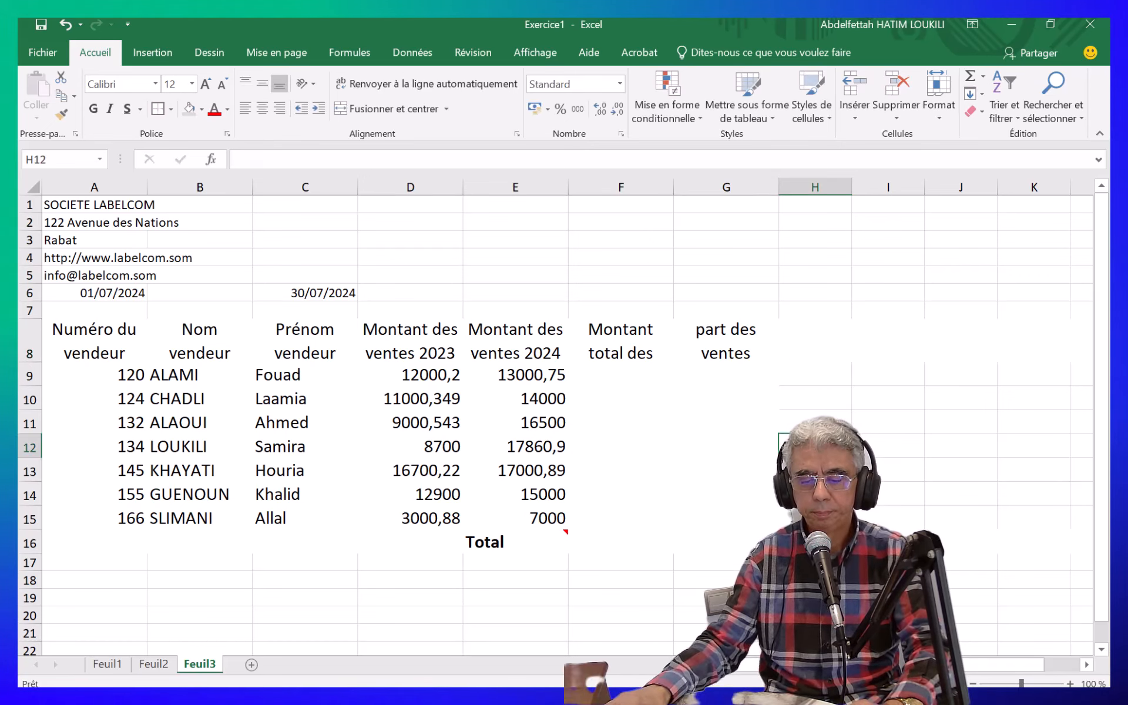
Merge and center the SOCIETE LABELCOM title across cells A1 to G1
left_click(99, 205)
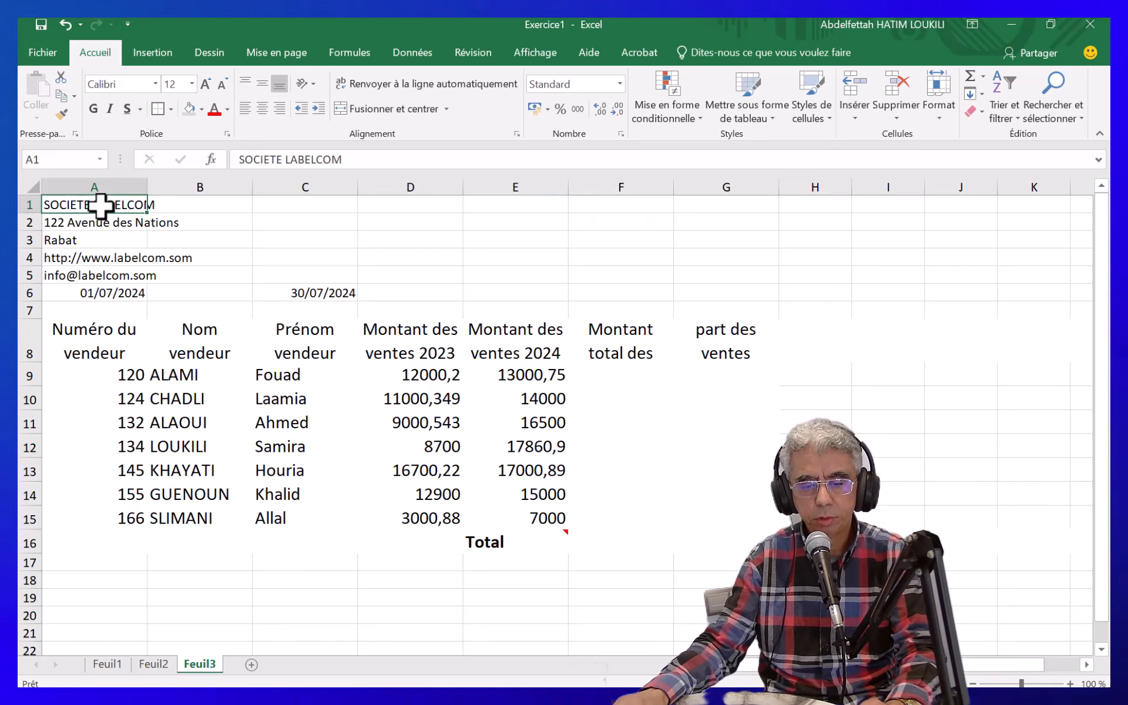
left_click_drag(99, 204, 699, 213)
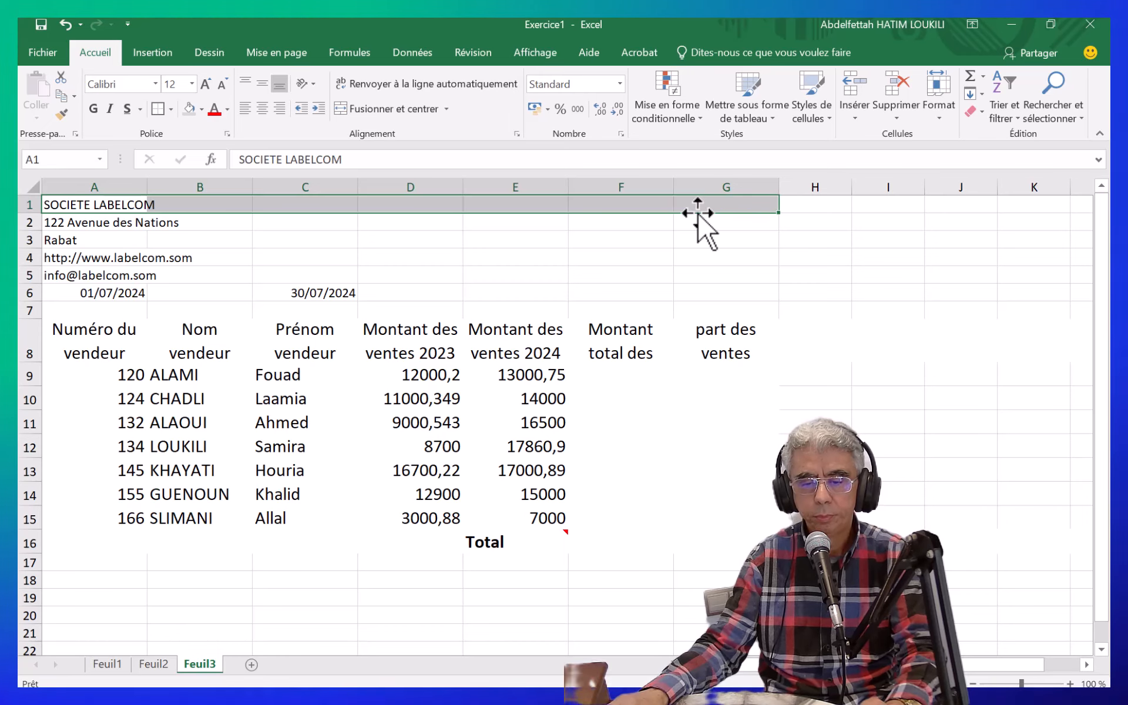
left_click(383, 112)
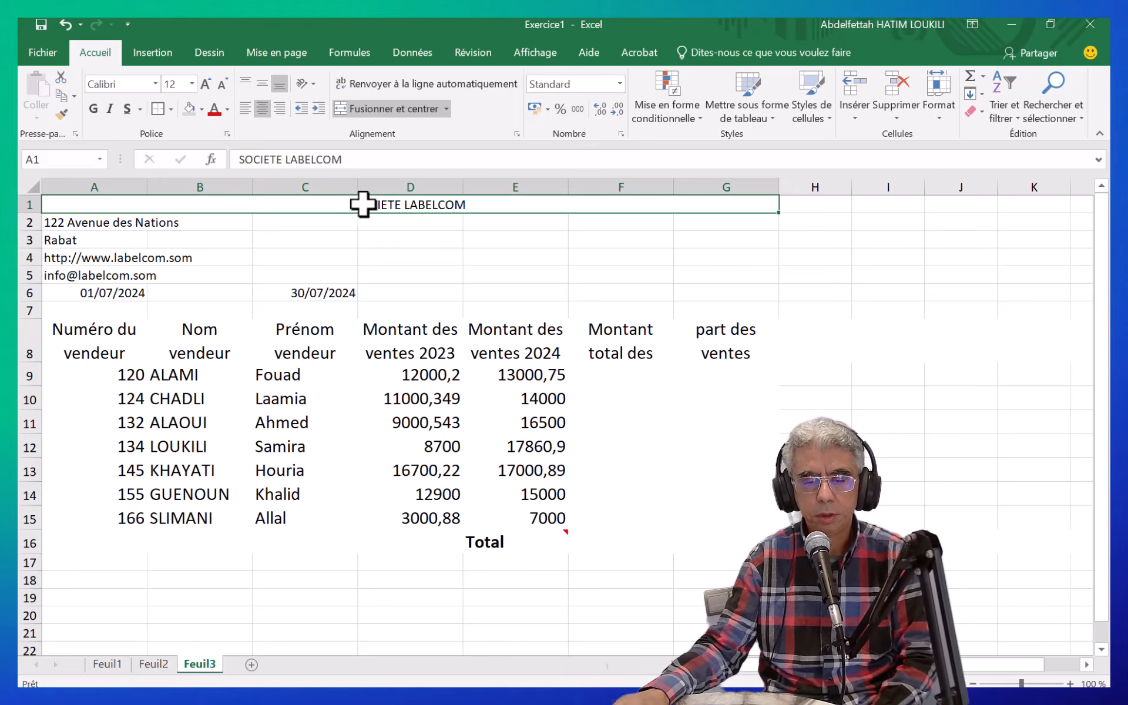
Copy the merged, centered formatting of the company title to the street address in row 2 and the city in row 3
left_click(58, 116)
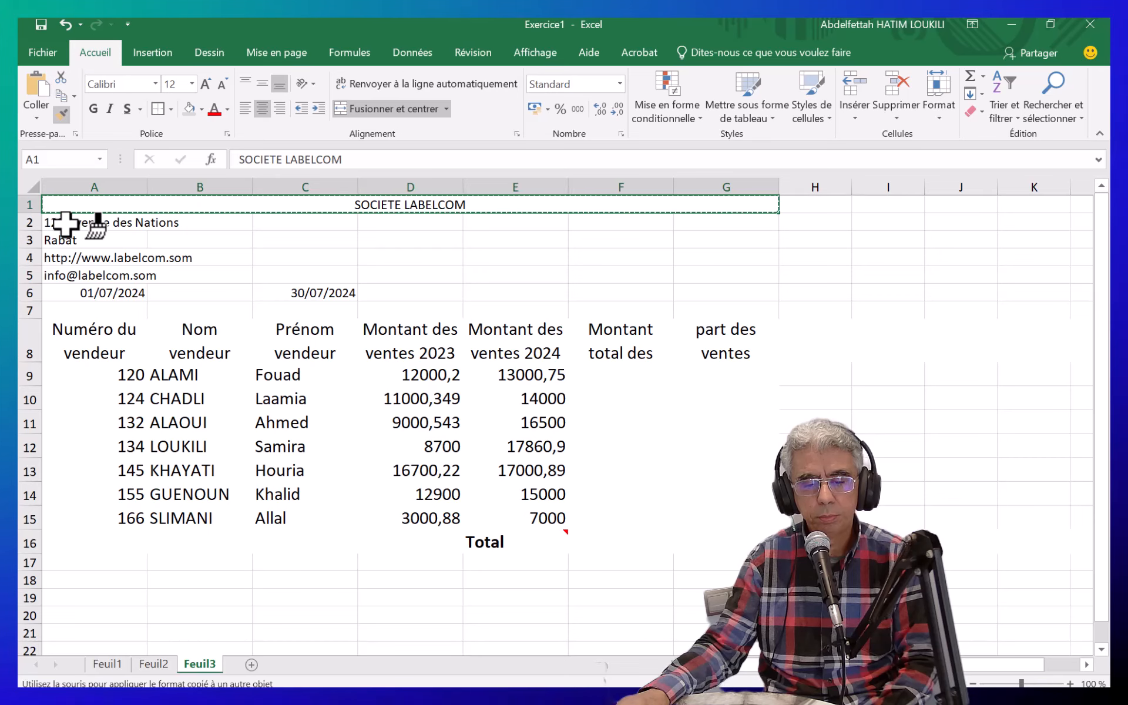
left_click(66, 223)
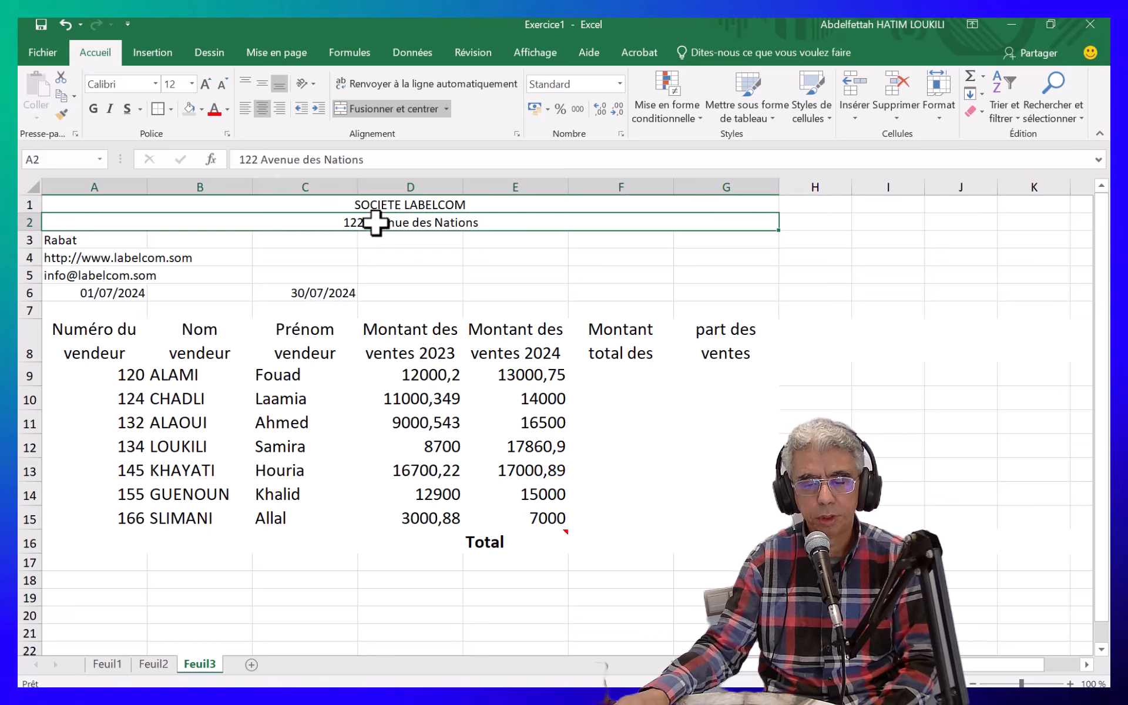
left_click(65, 117)
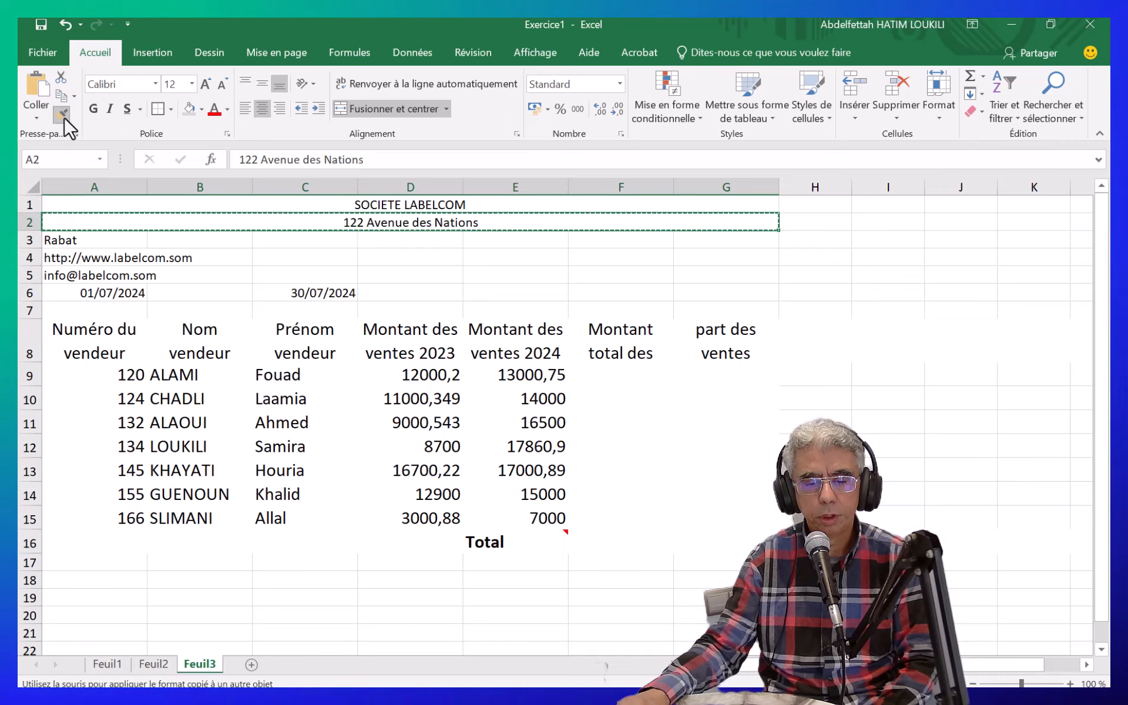
left_click(60, 241)
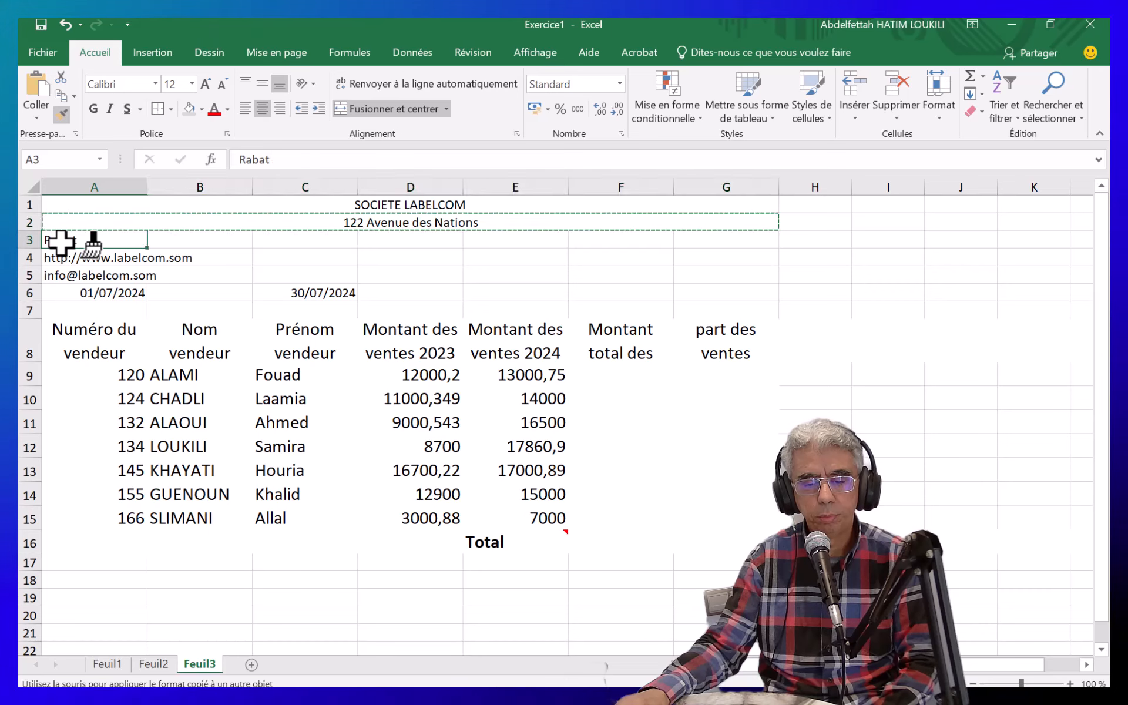
Copy the merged, centered formatting to the website address in row 4 and the e-mail address in row 5
left_click(61, 114)
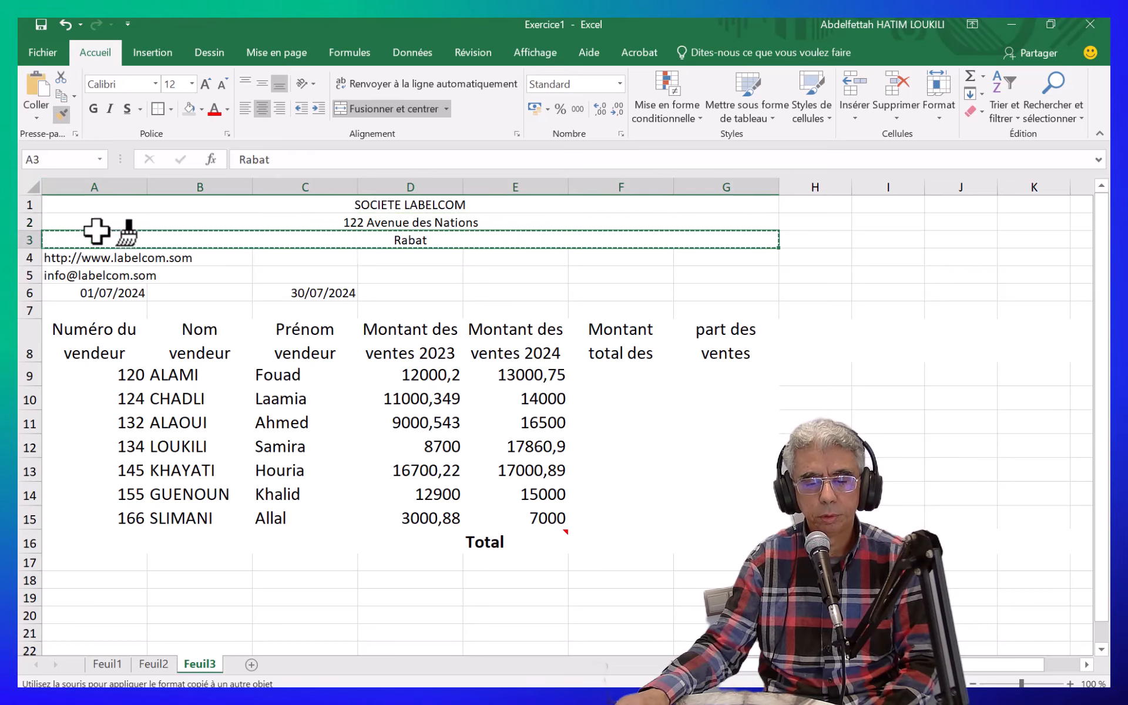
left_click(92, 259)
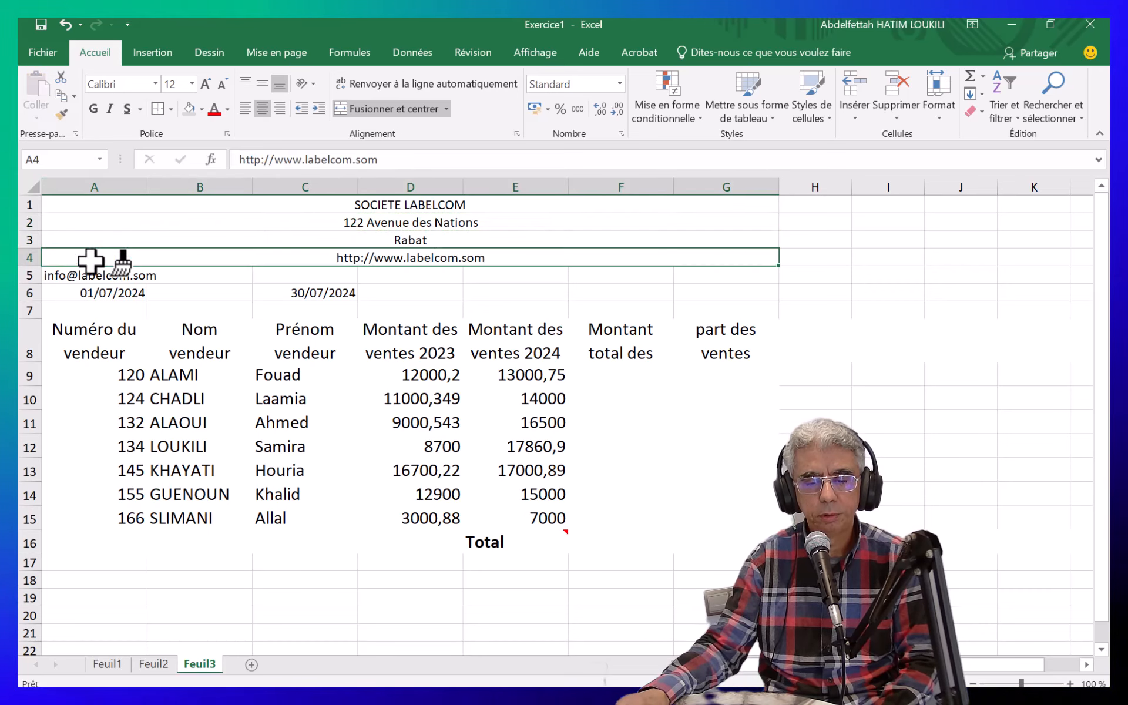
left_click(61, 113)
left_click(87, 276)
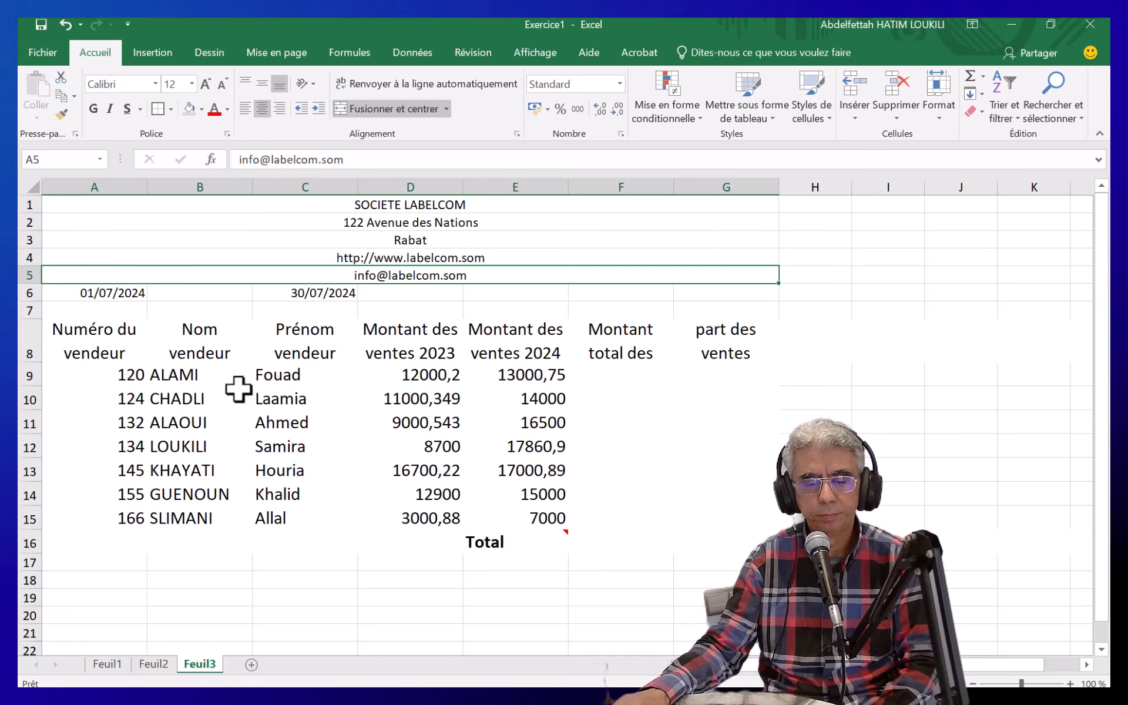
Move the end date 30/07/2024 from C6 to E6 and the start date 01/07/2024 from A6 to C6
left_click(314, 297)
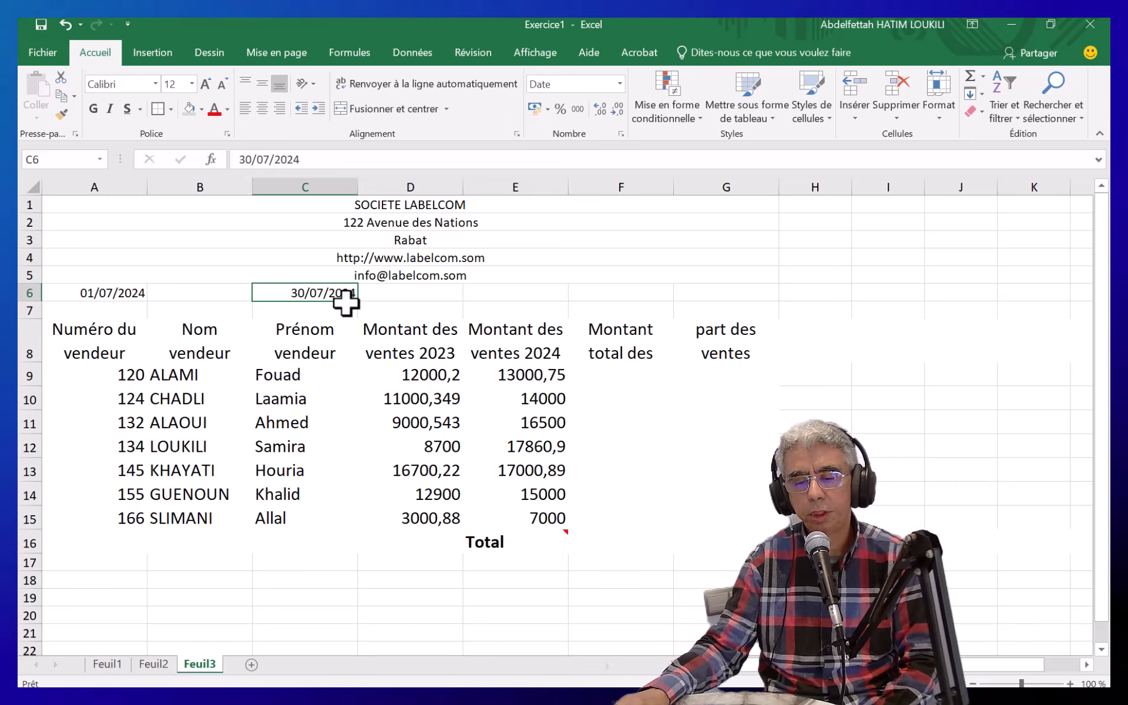
left_click_drag(343, 301, 511, 301)
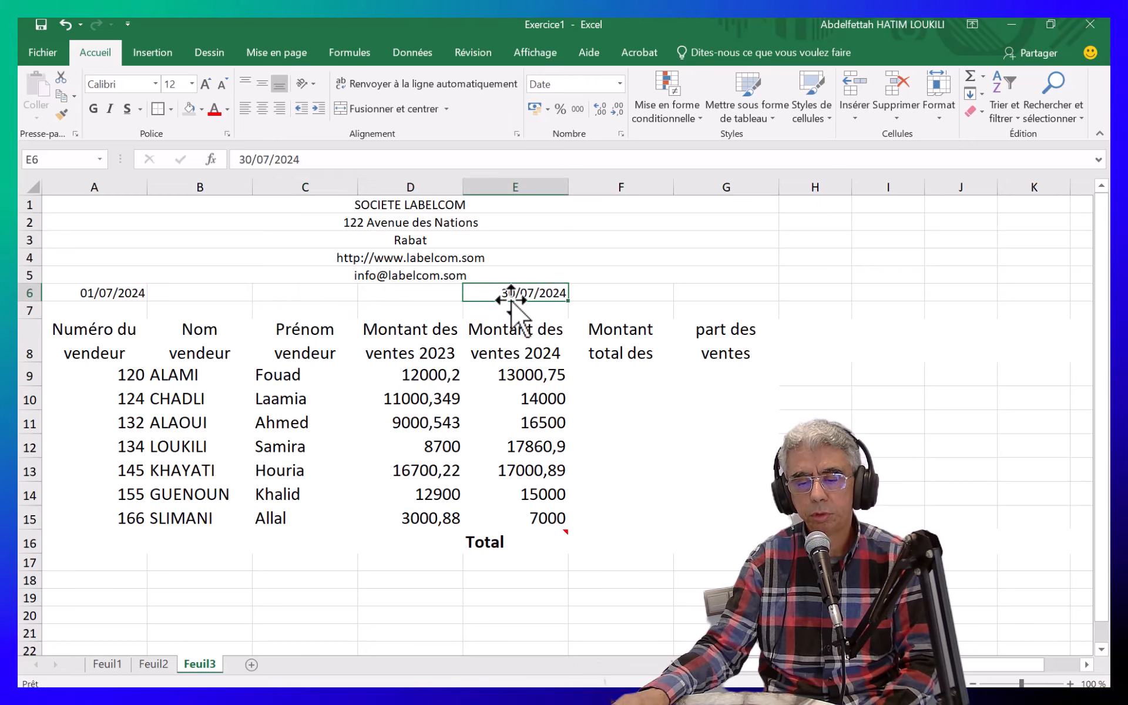
left_click(116, 299)
left_click_drag(127, 301, 295, 301)
left_click(382, 428)
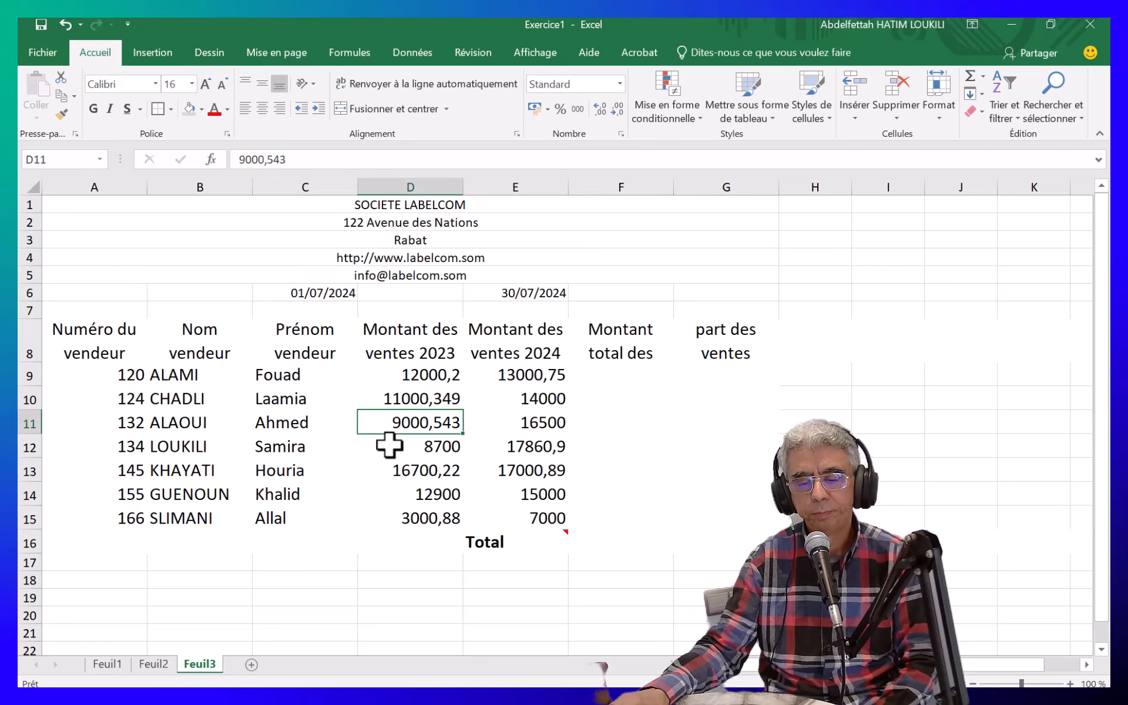
Fill the company block A1:G6 with White, Background 1, Darker 15% and give it thick outside borders
left_click_drag(112, 207, 154, 286)
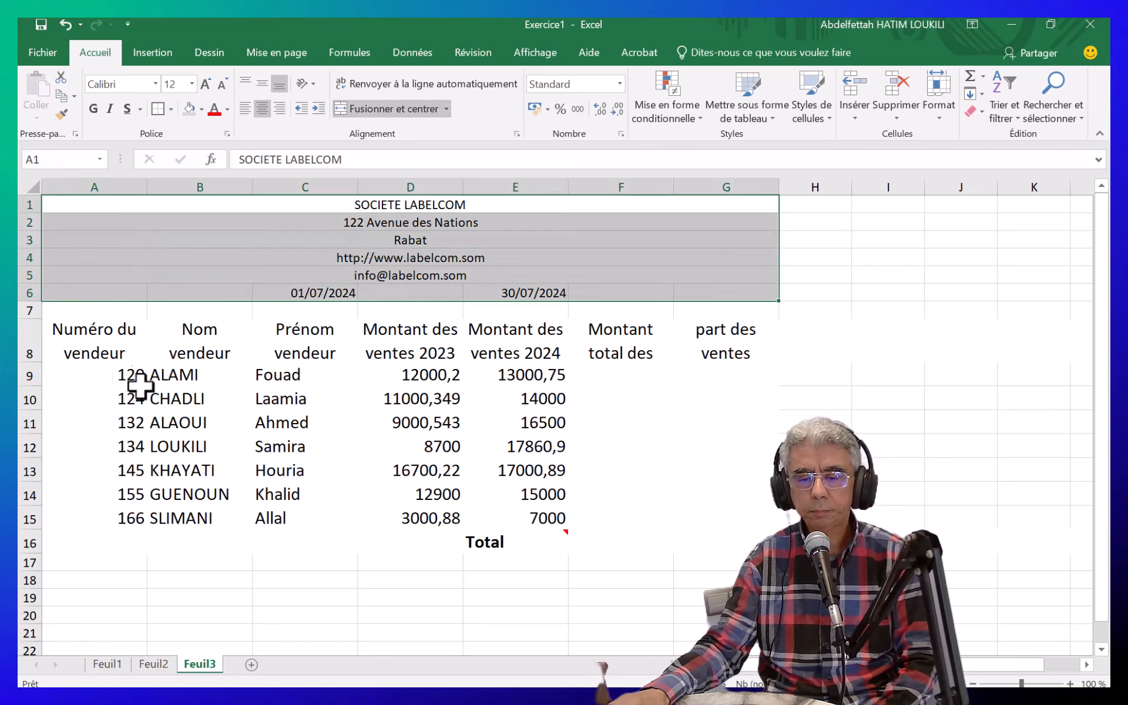
left_click(200, 109)
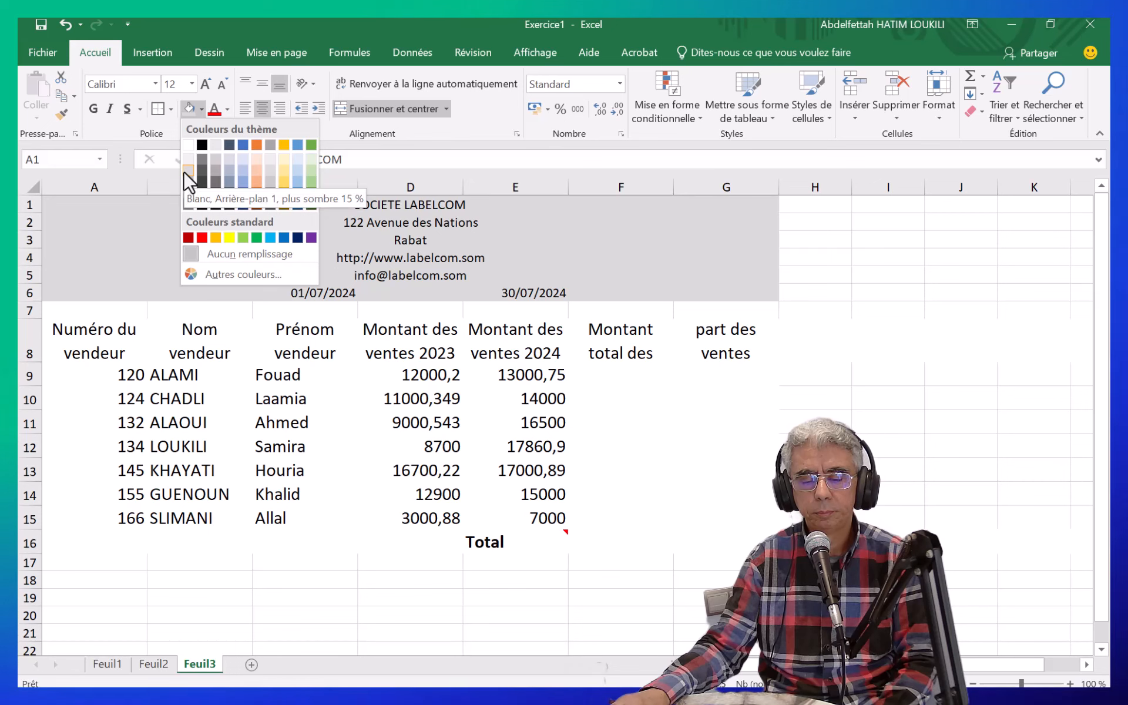
left_click(187, 172)
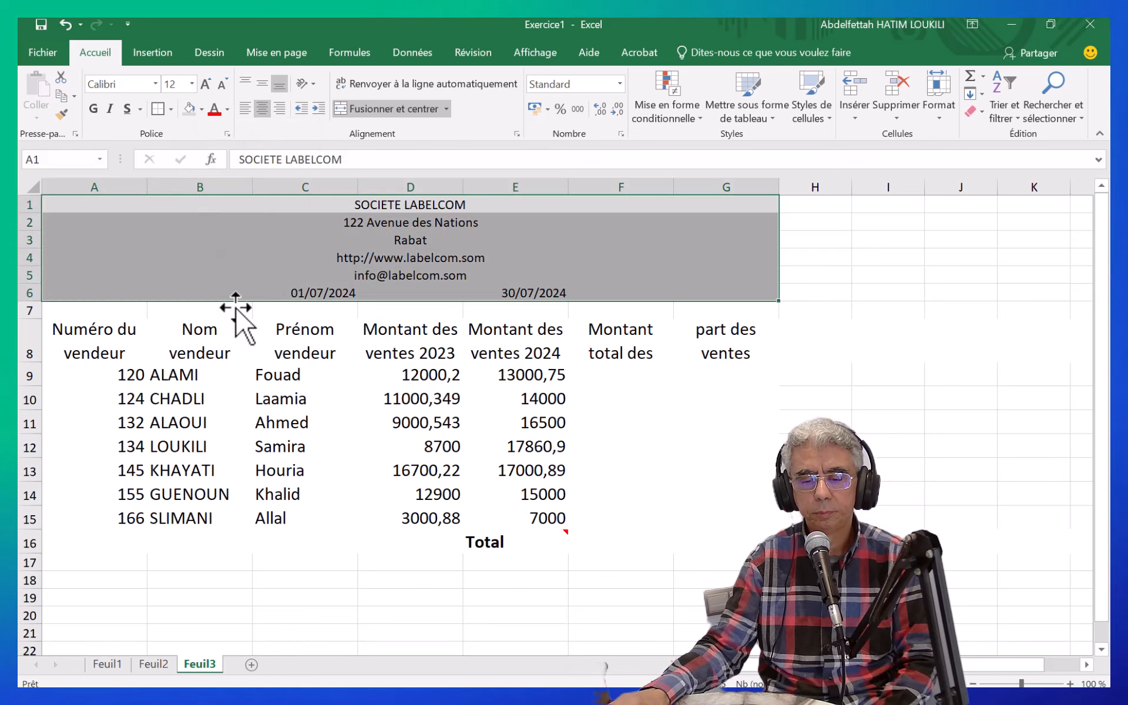
left_click(170, 111)
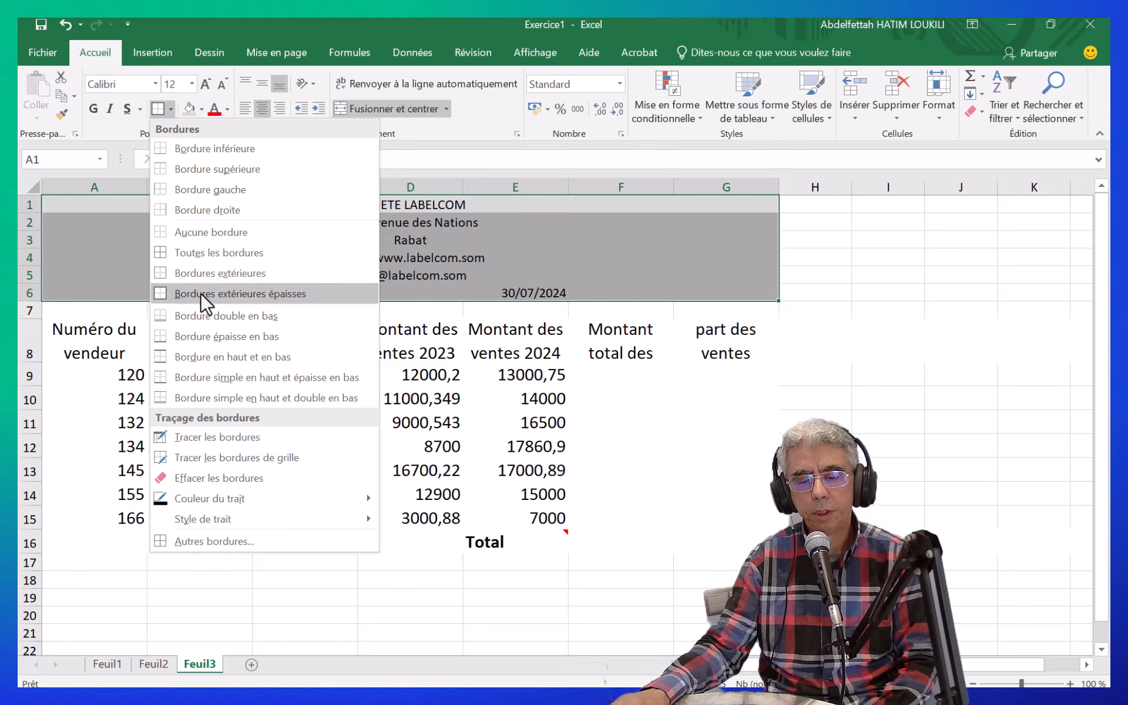
left_click(232, 292)
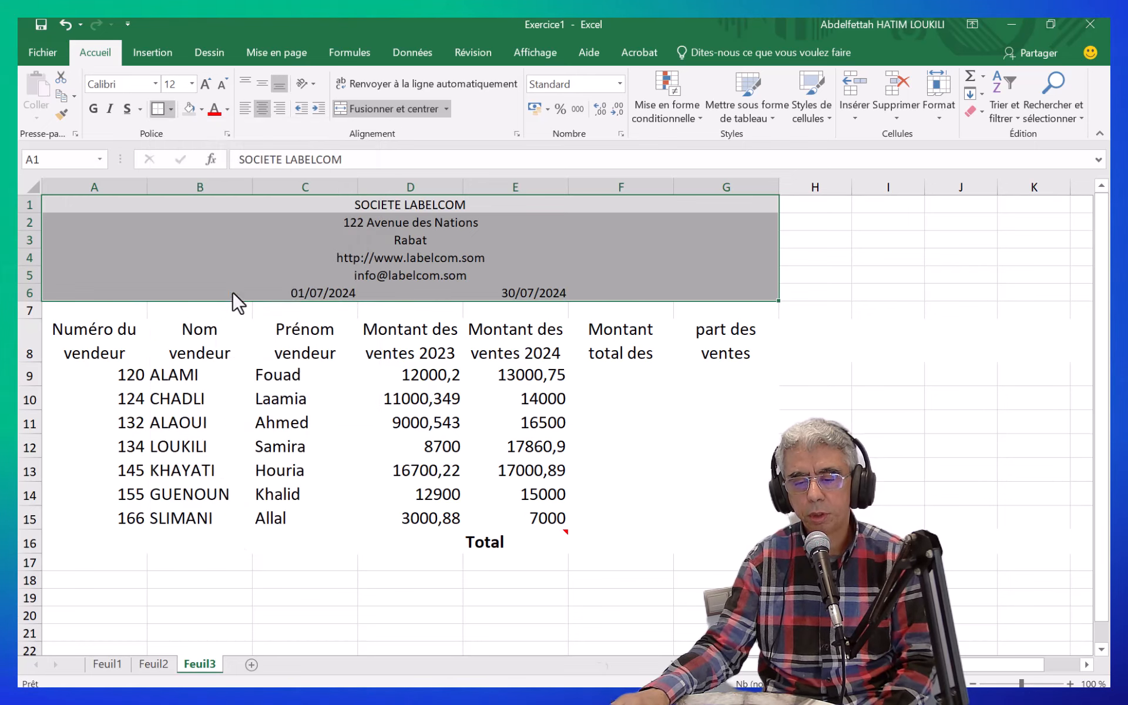
left_click(815, 472)
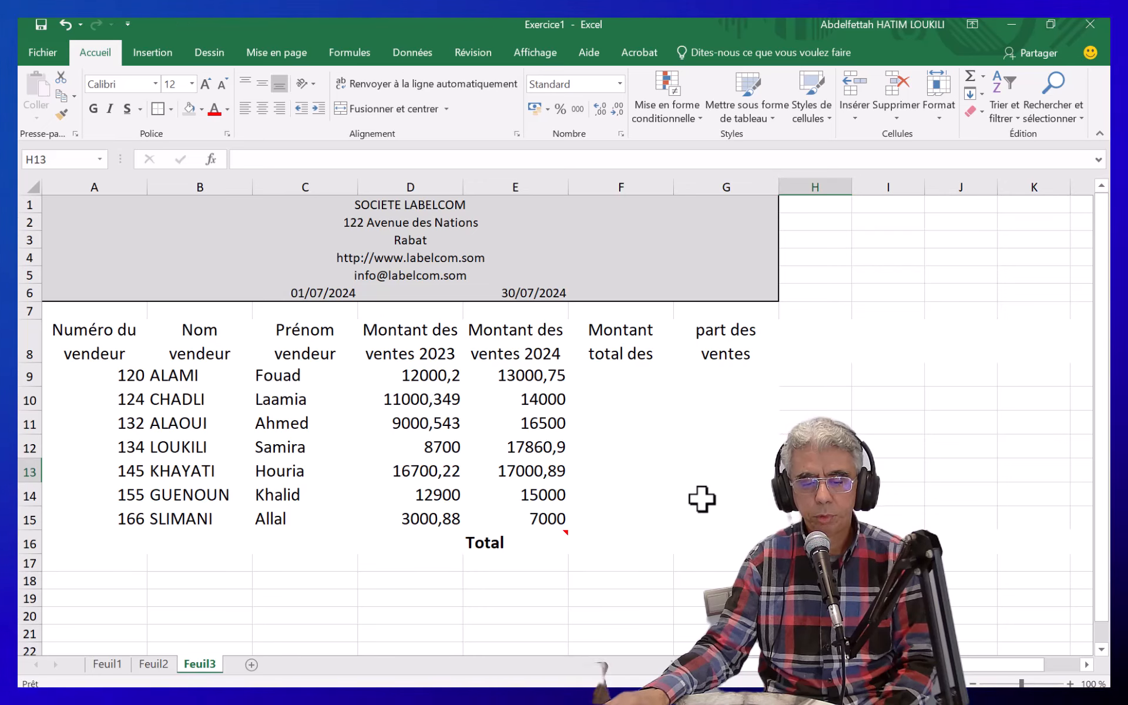
Fill the table headers A8:G8 with the orange theme color and make their text bold
left_click_drag(79, 349, 725, 355)
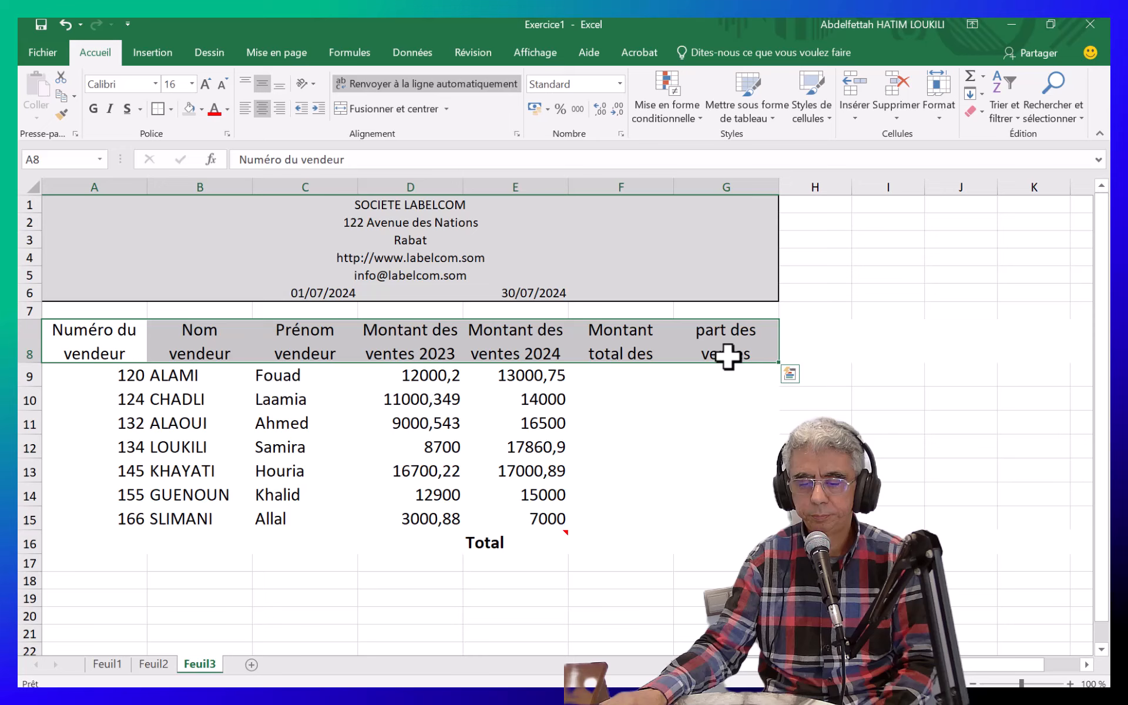
left_click(201, 109)
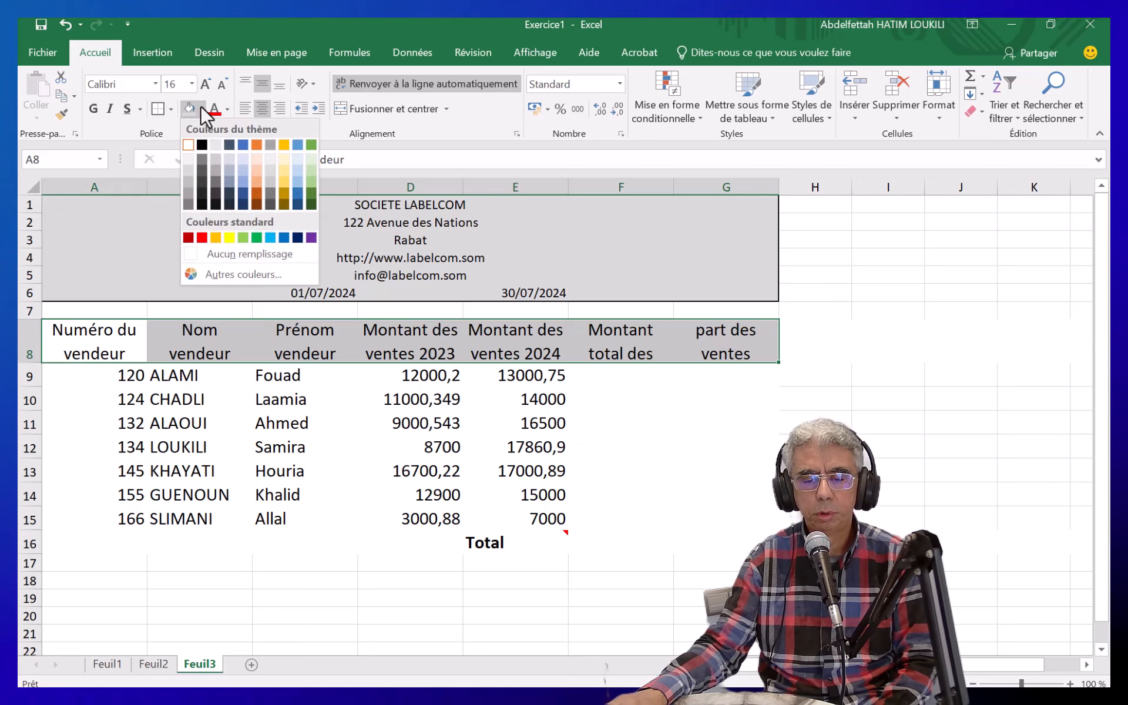
left_click(257, 144)
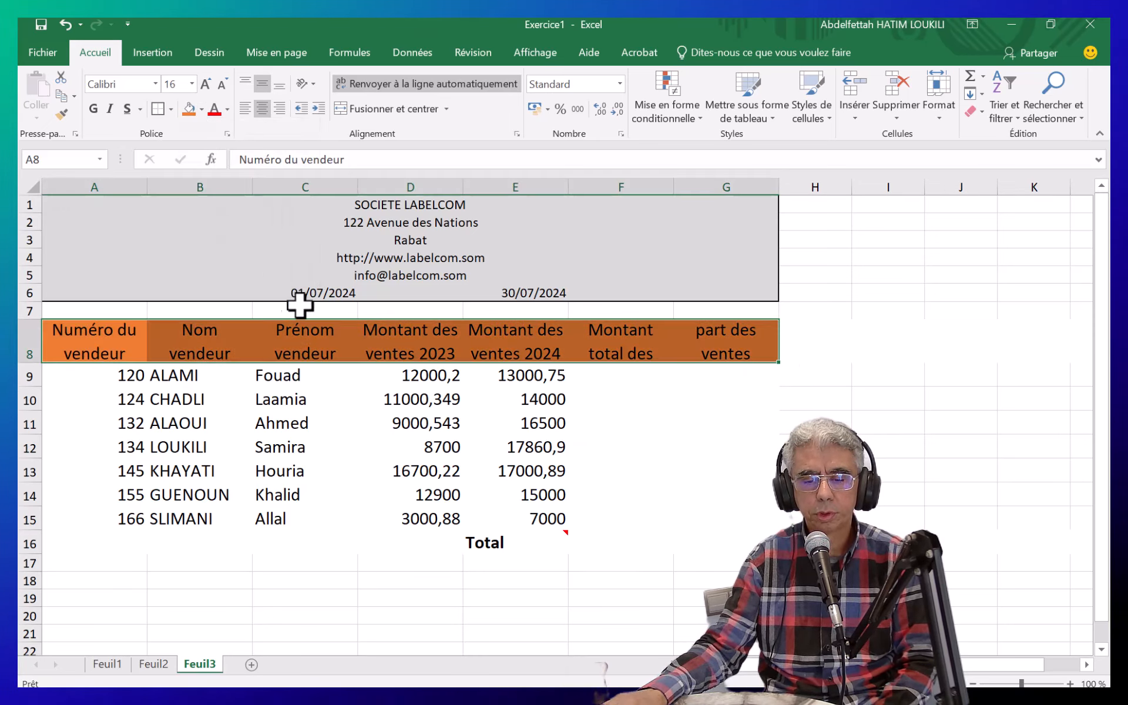
left_click(92, 109)
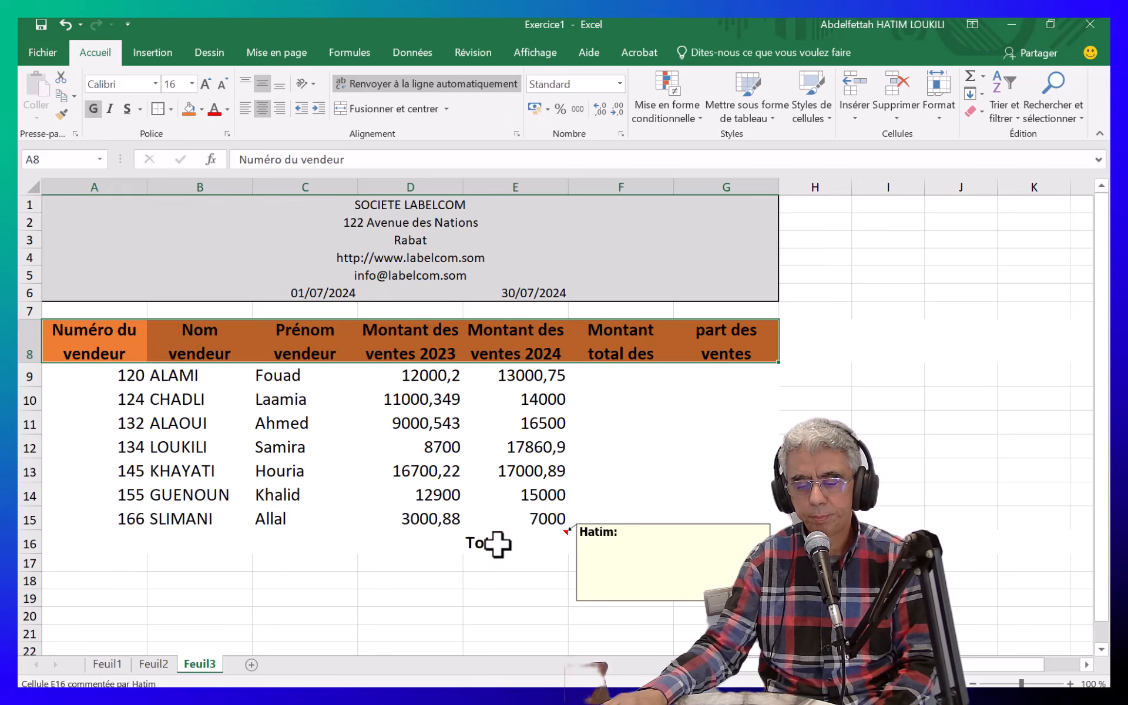
Apply the same orange fill to the Total row cells E16:G16
left_click_drag(499, 544, 681, 538)
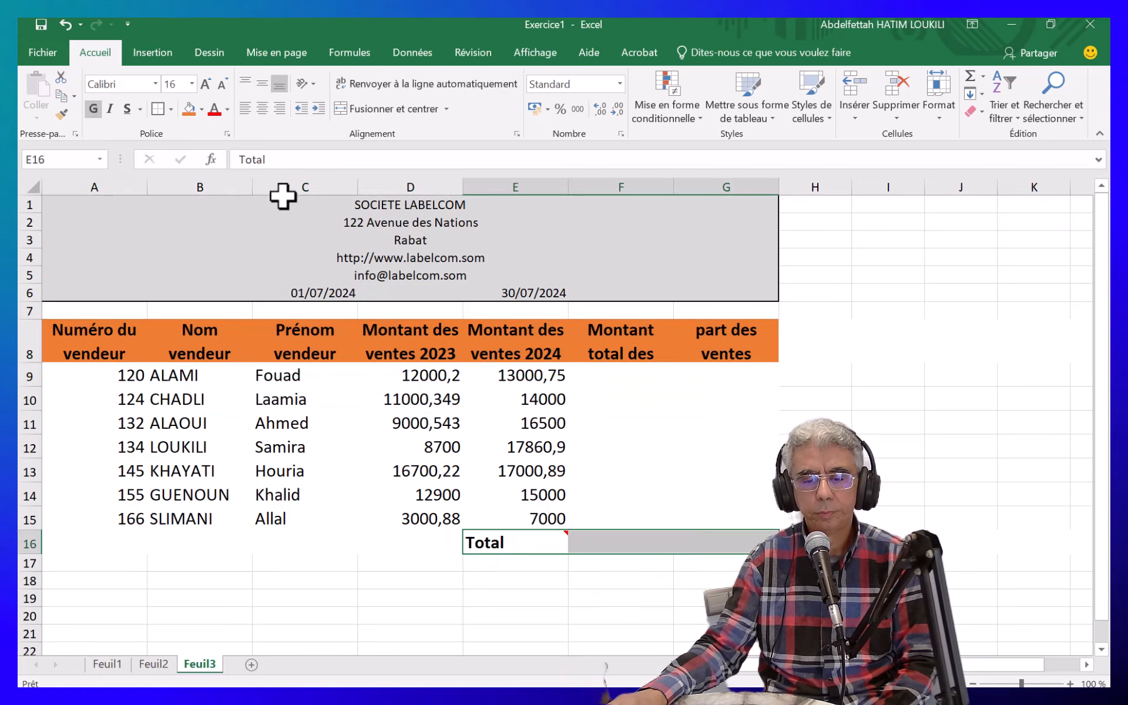
left_click(188, 108)
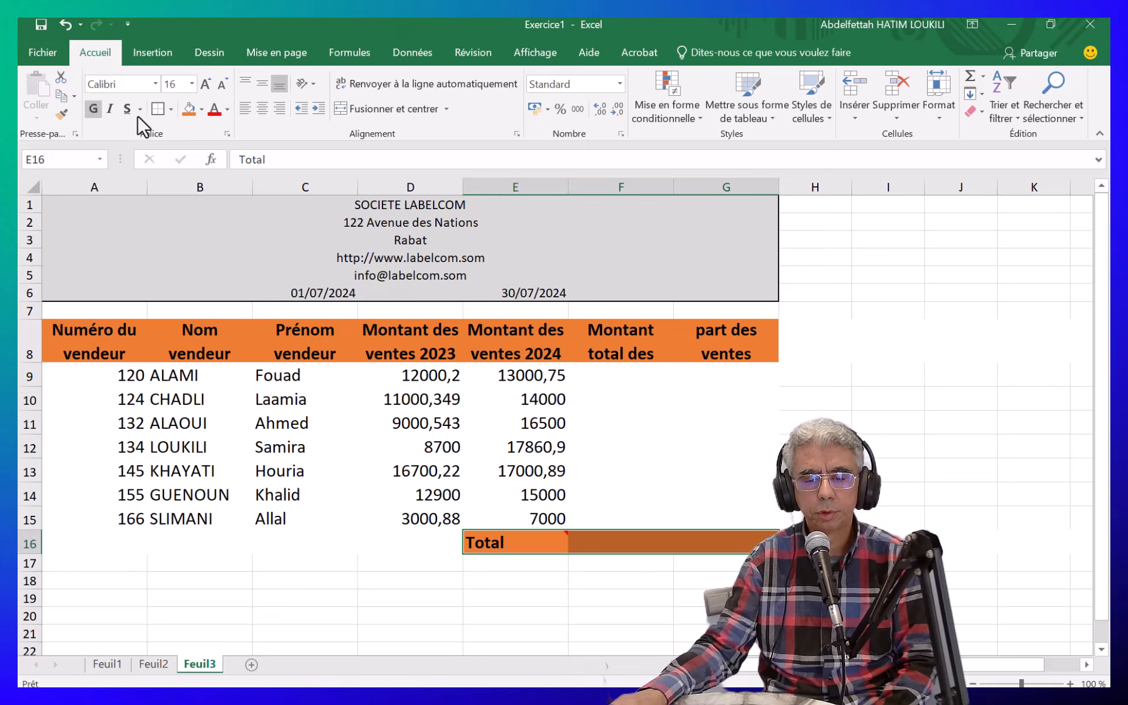
left_click(313, 603)
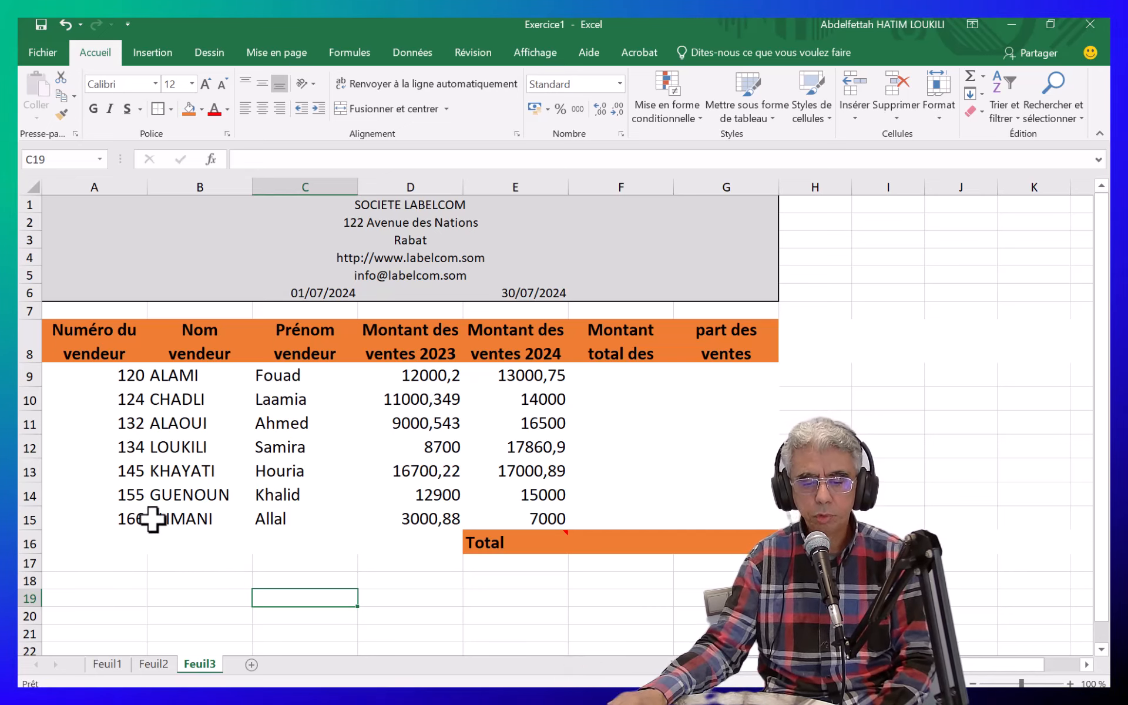
left_click_drag(80, 330, 695, 512)
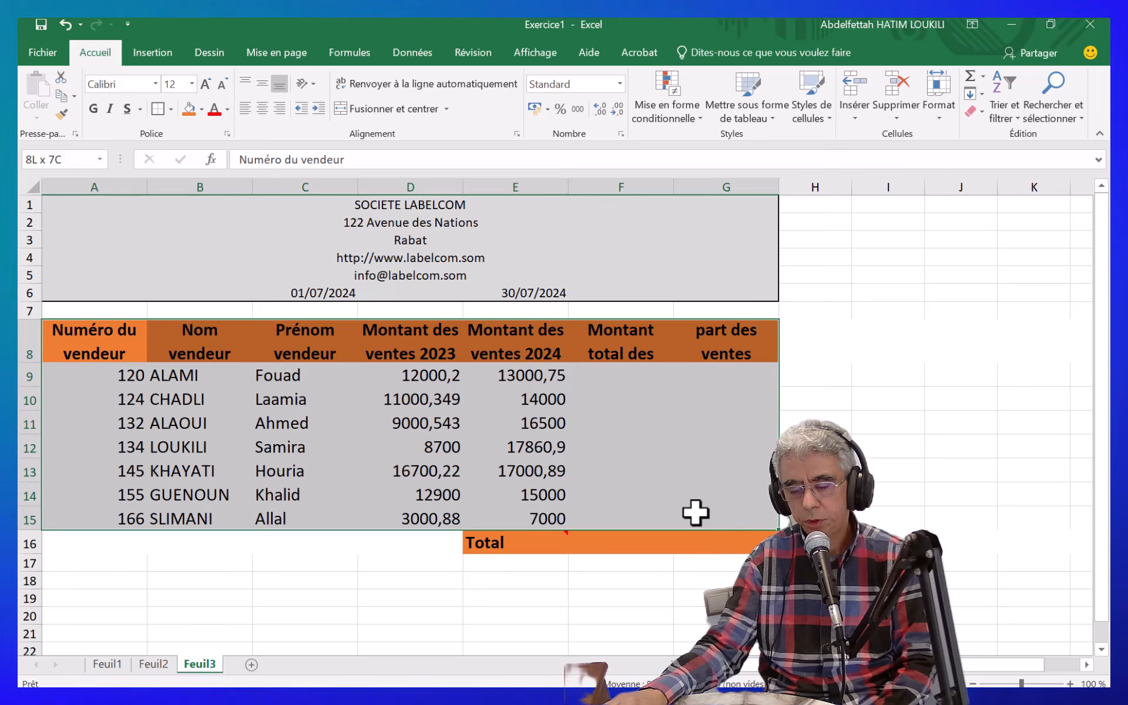
left_click_drag(697, 520, 698, 531)
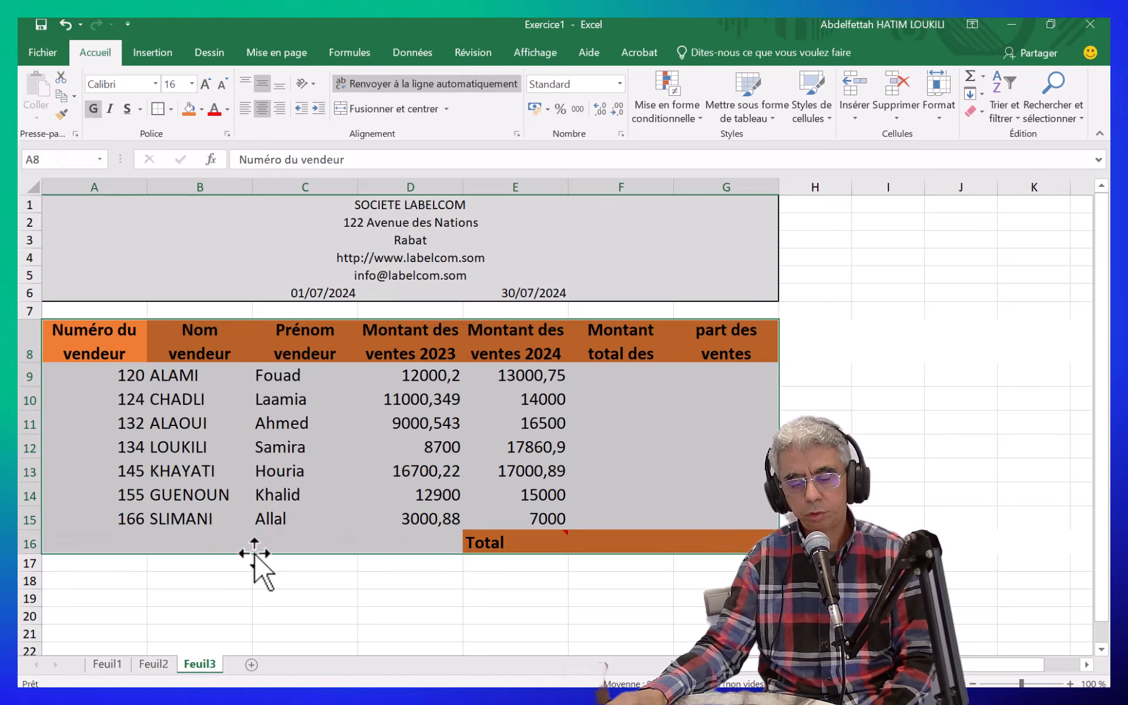
left_click(319, 594)
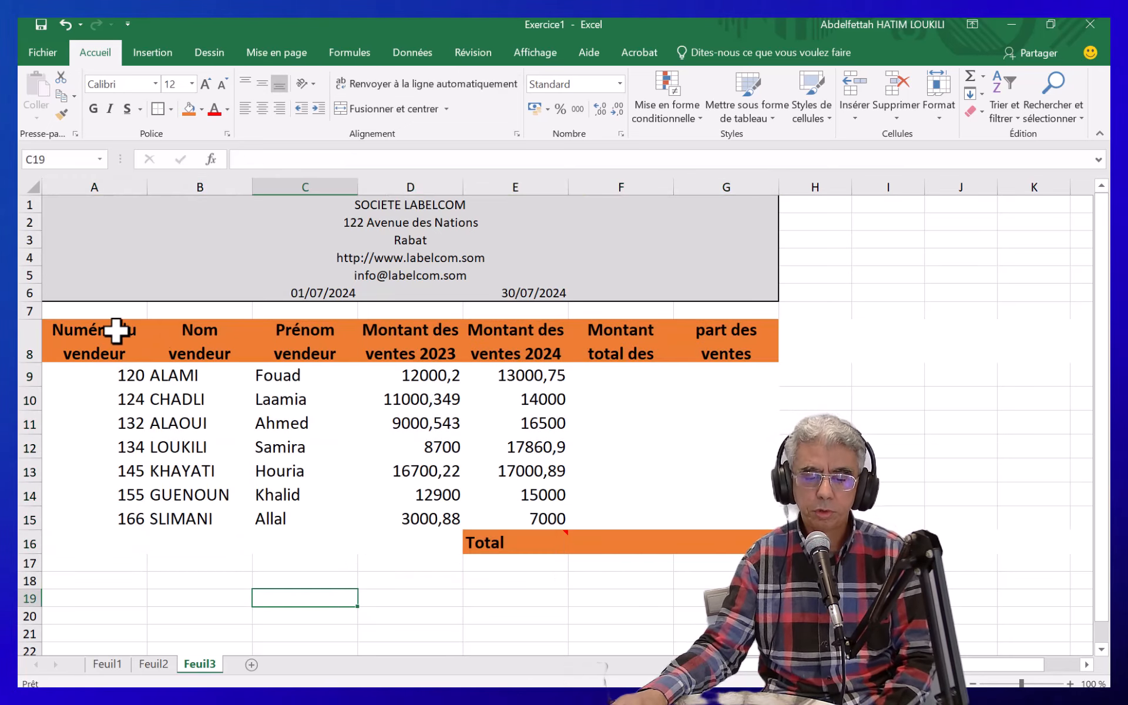
Select the table A8:G15 together with the Total cells E16:G16, and undo the trial border applied to them
left_click_drag(115, 330, 717, 528)
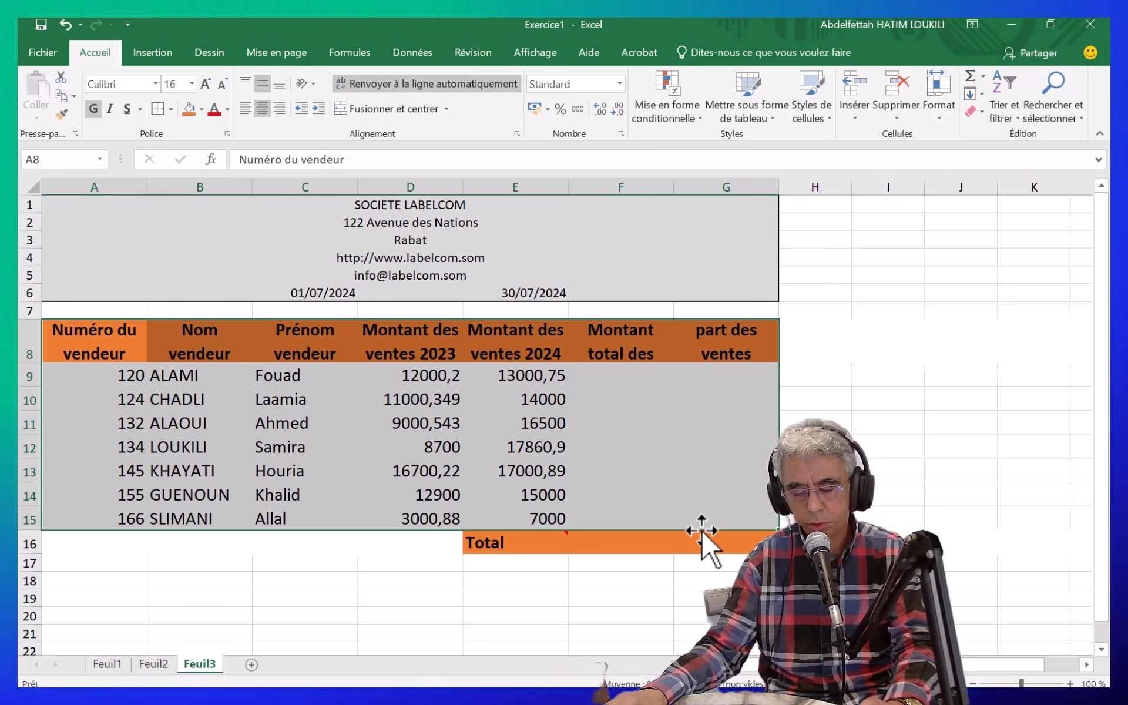
left_click(508, 543)
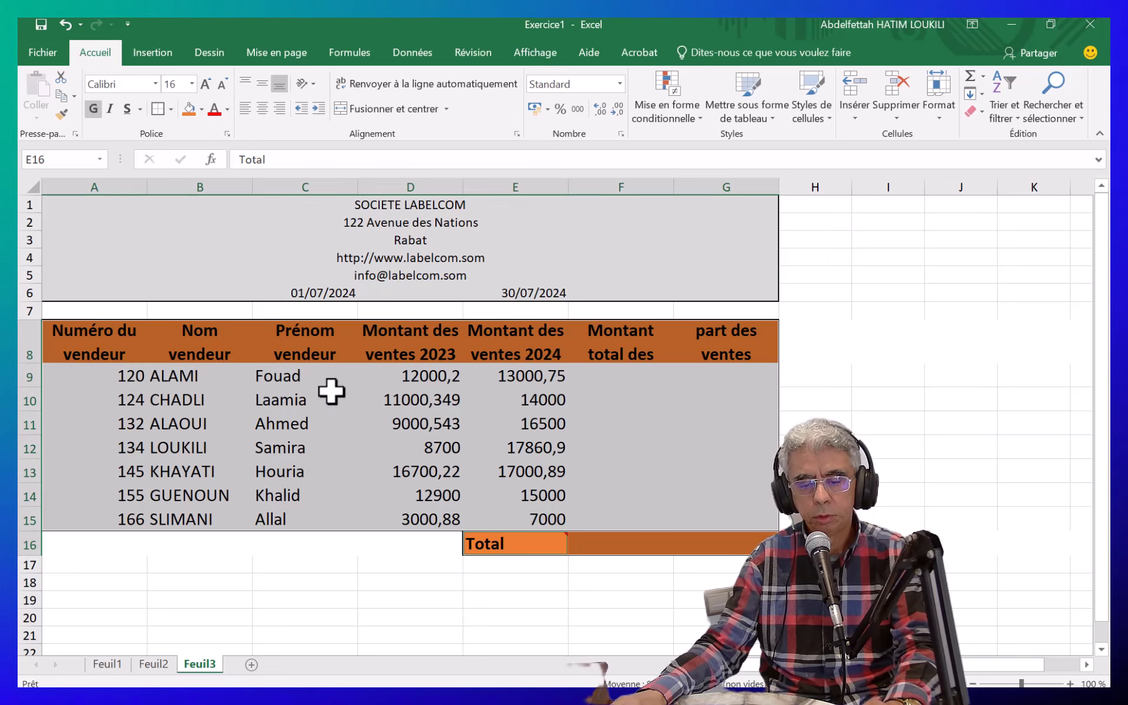
left_click(64, 25)
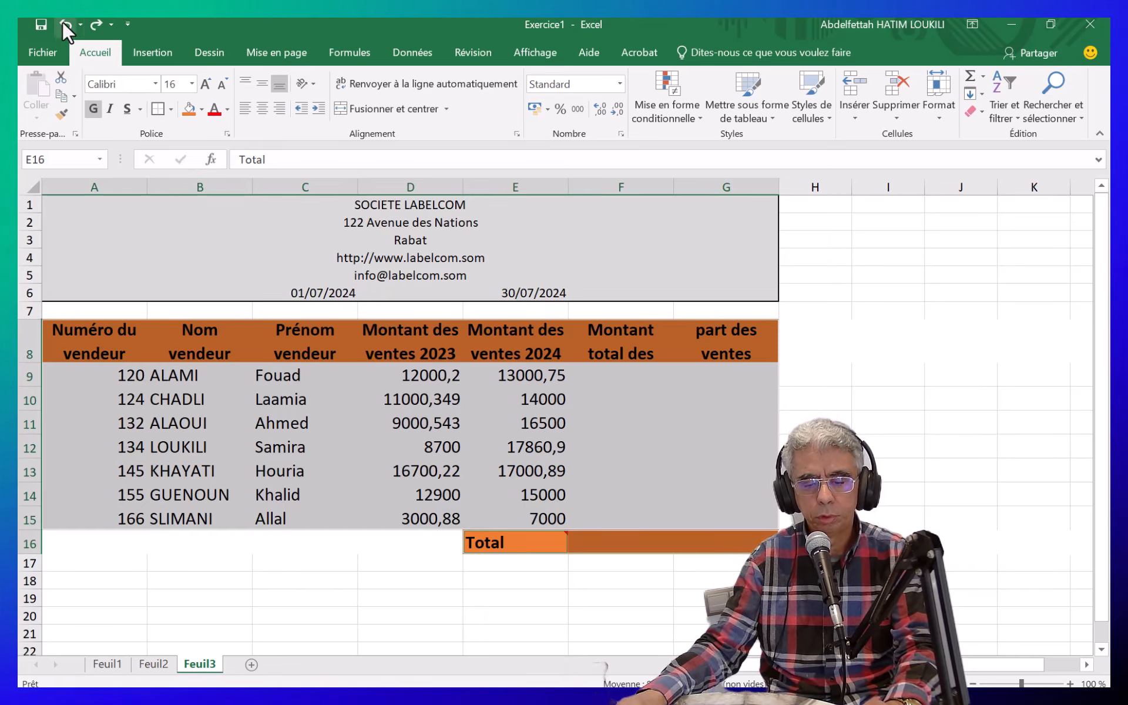
Format the selected table and Total cells with a thick solid outline and dashed inner borders
right_click(434, 414)
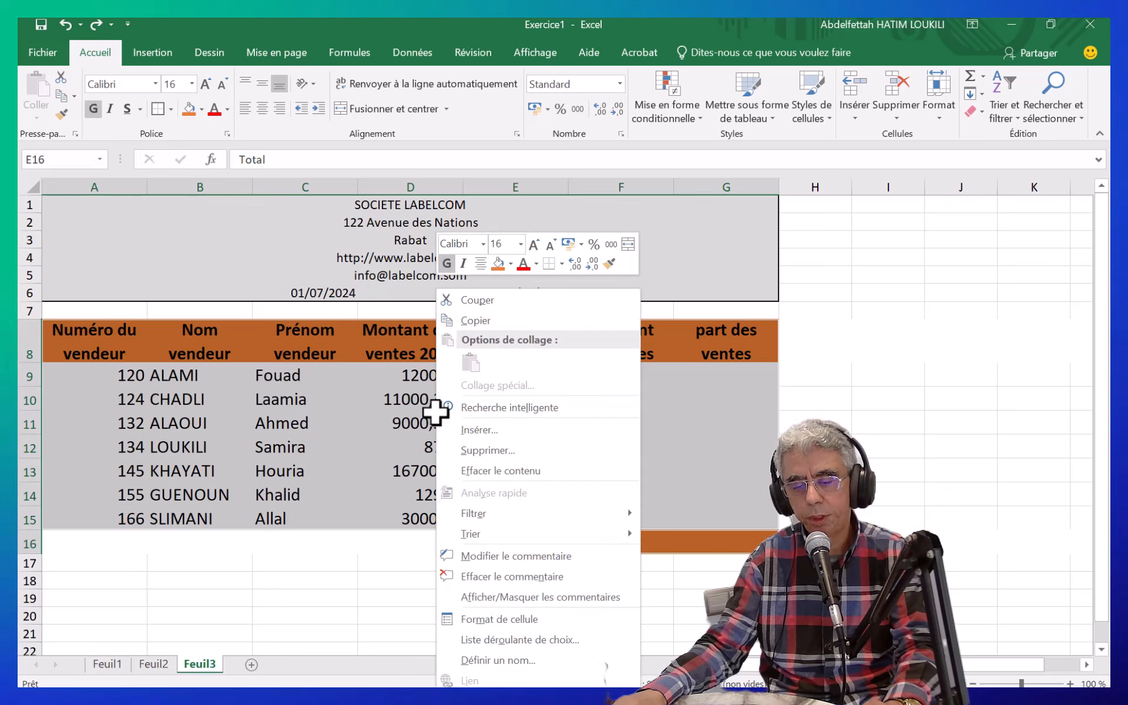
left_click(503, 619)
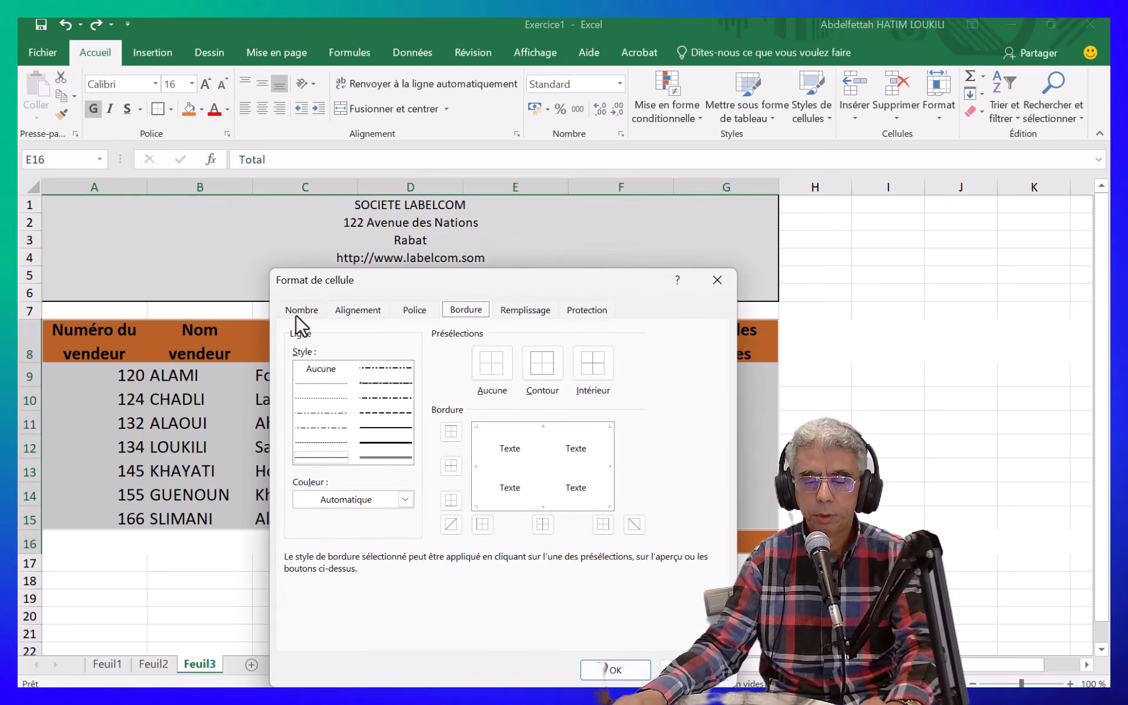
left_click(301, 311)
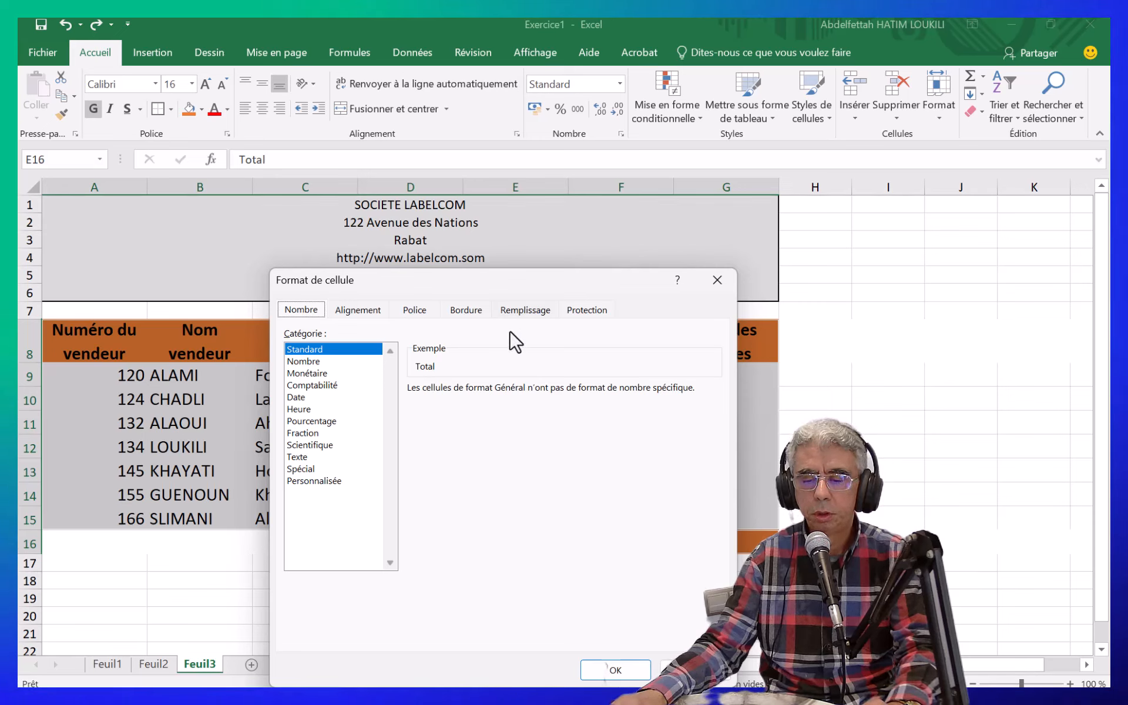
left_click(470, 311)
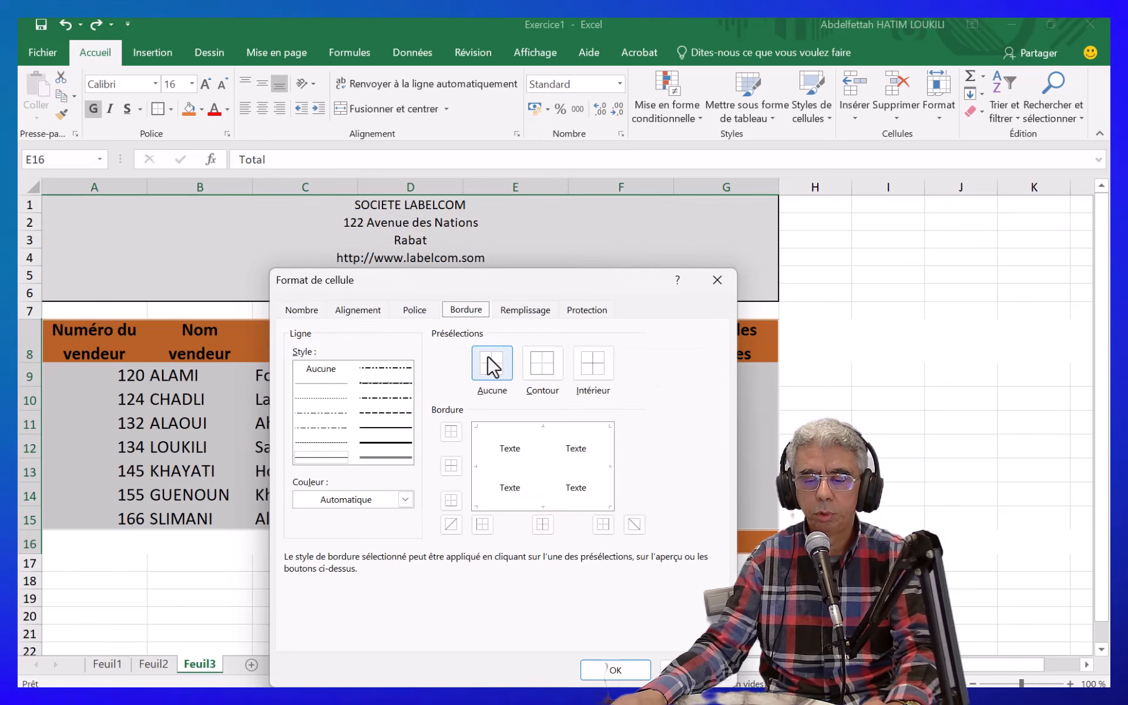
left_click(384, 444)
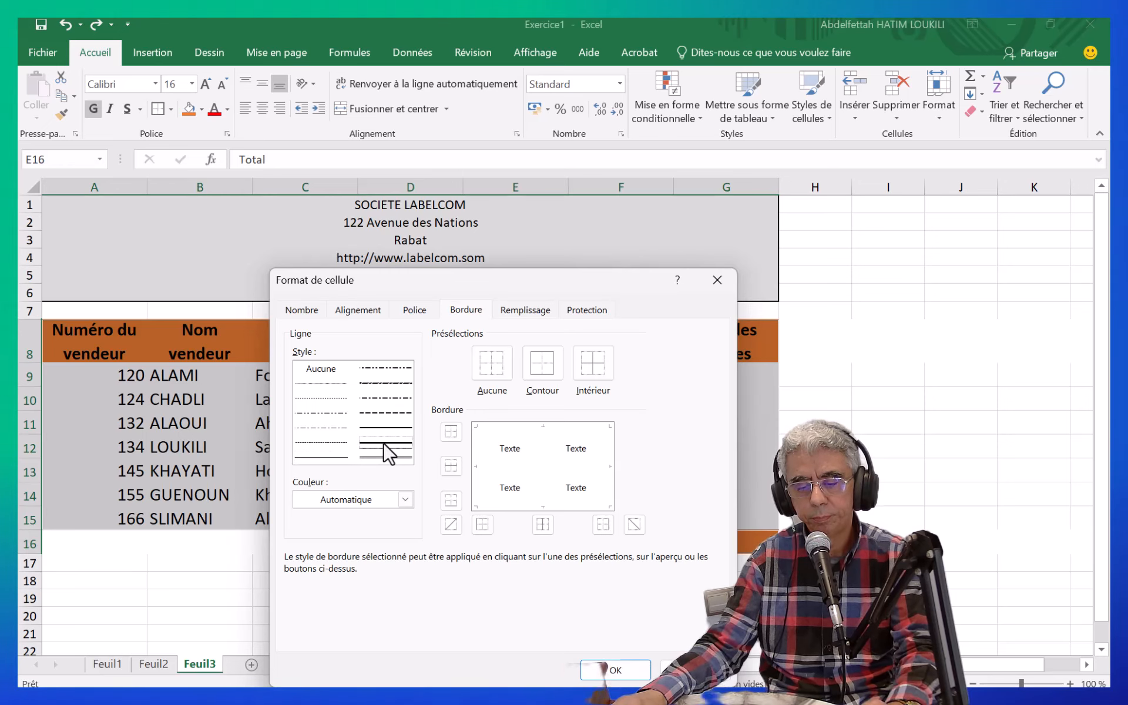
left_click(509, 444)
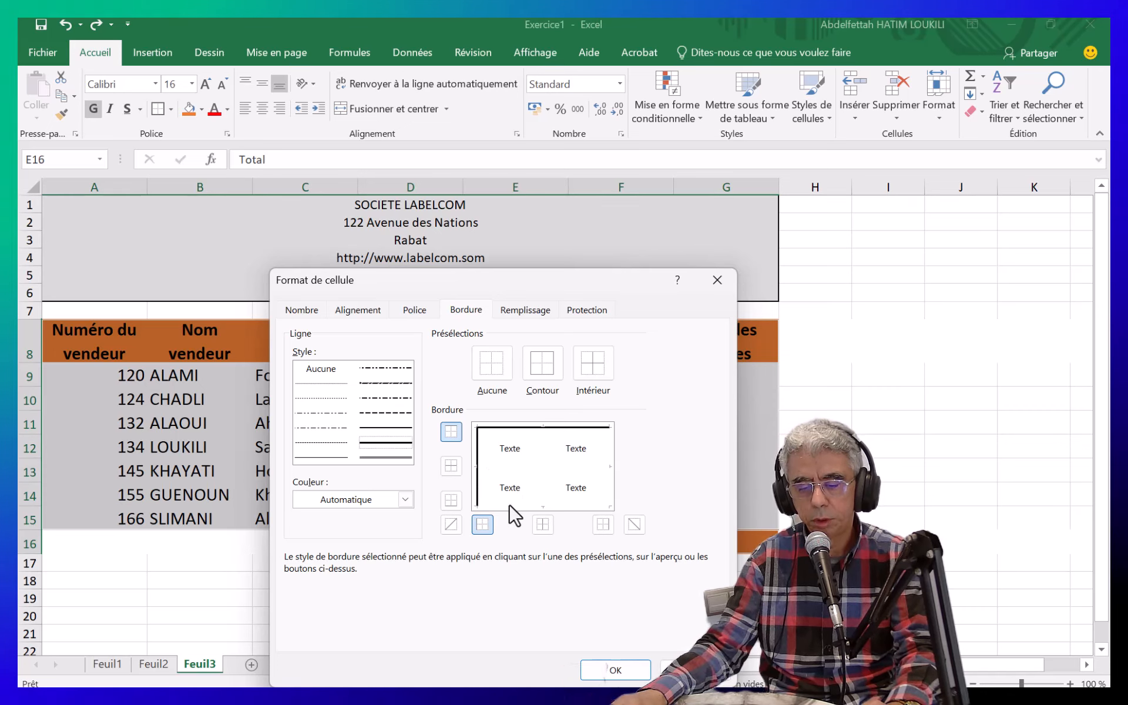
left_click(609, 497)
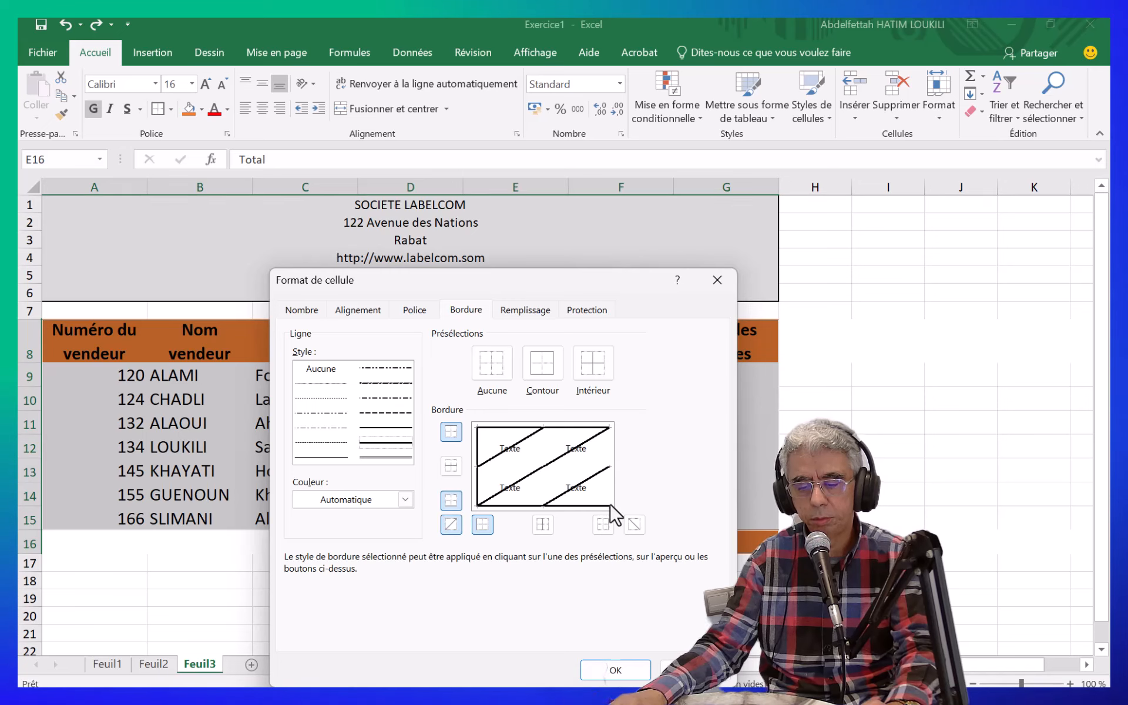
left_click(559, 450)
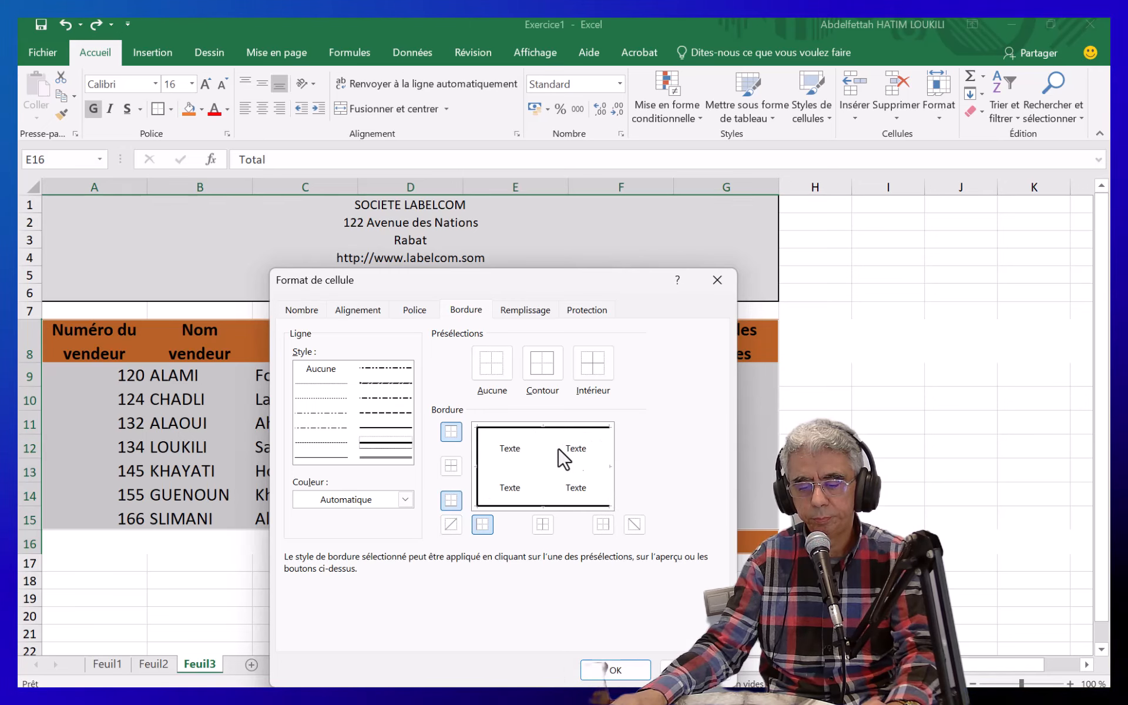
left_click(602, 527)
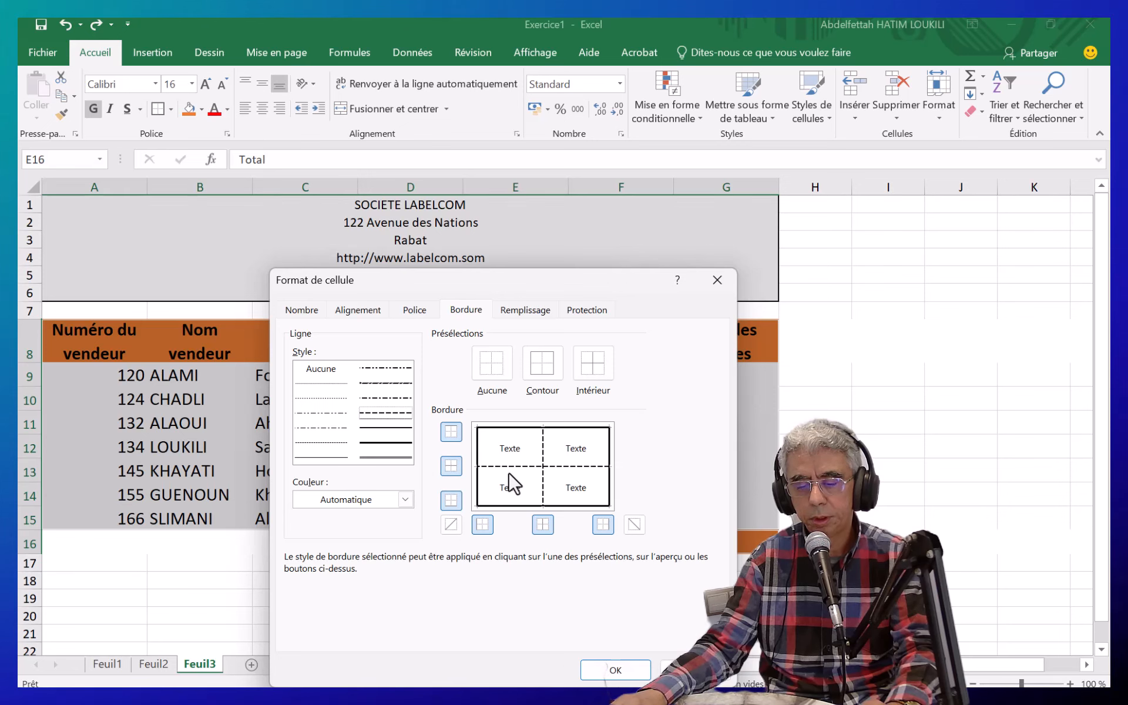
left_click(617, 670)
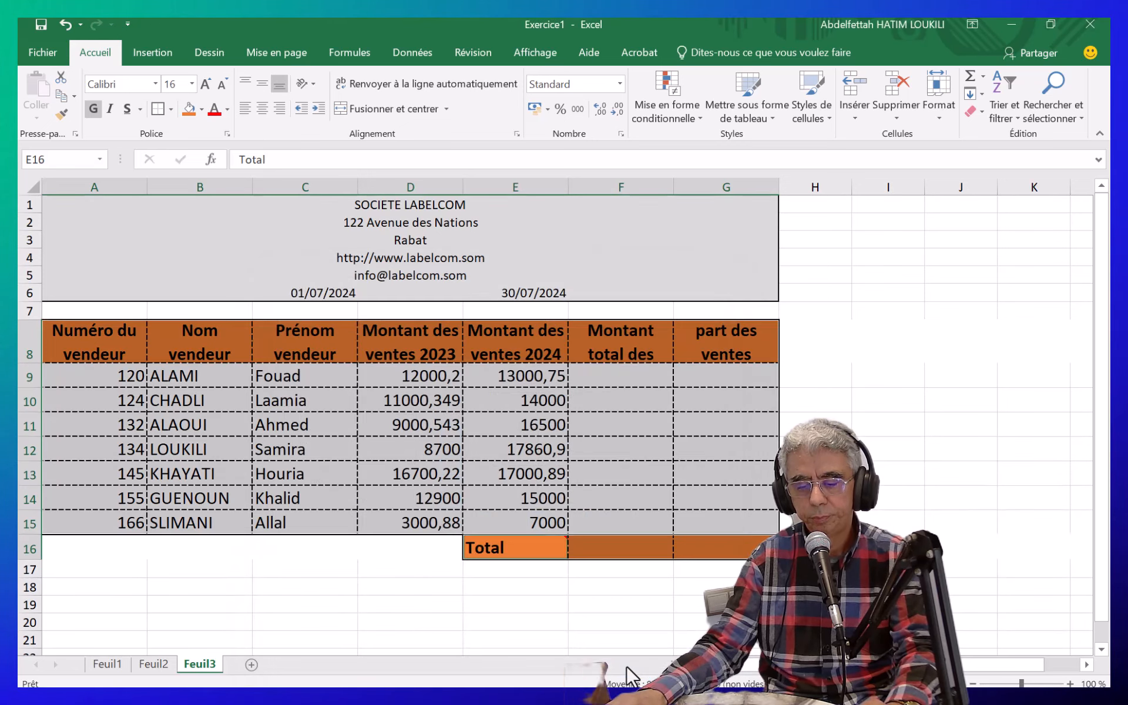
Increase the height of header row 8 so the whole "Montant total des ventes" heading in F8 fits
left_click(389, 589)
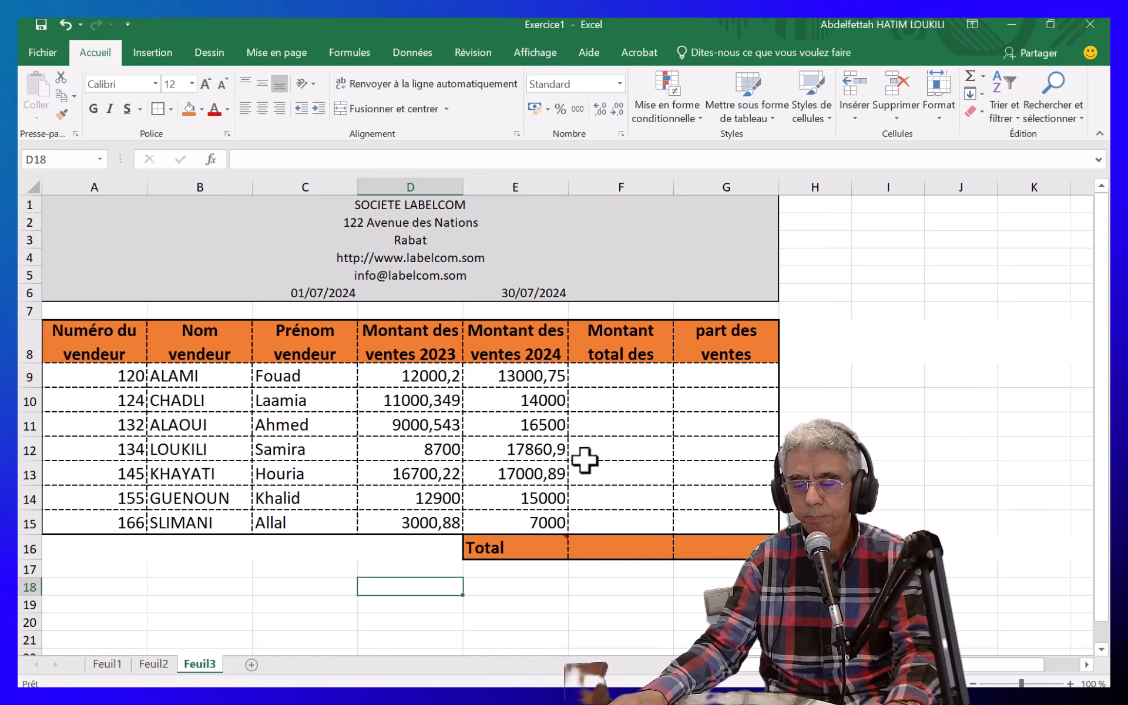
left_click(645, 354)
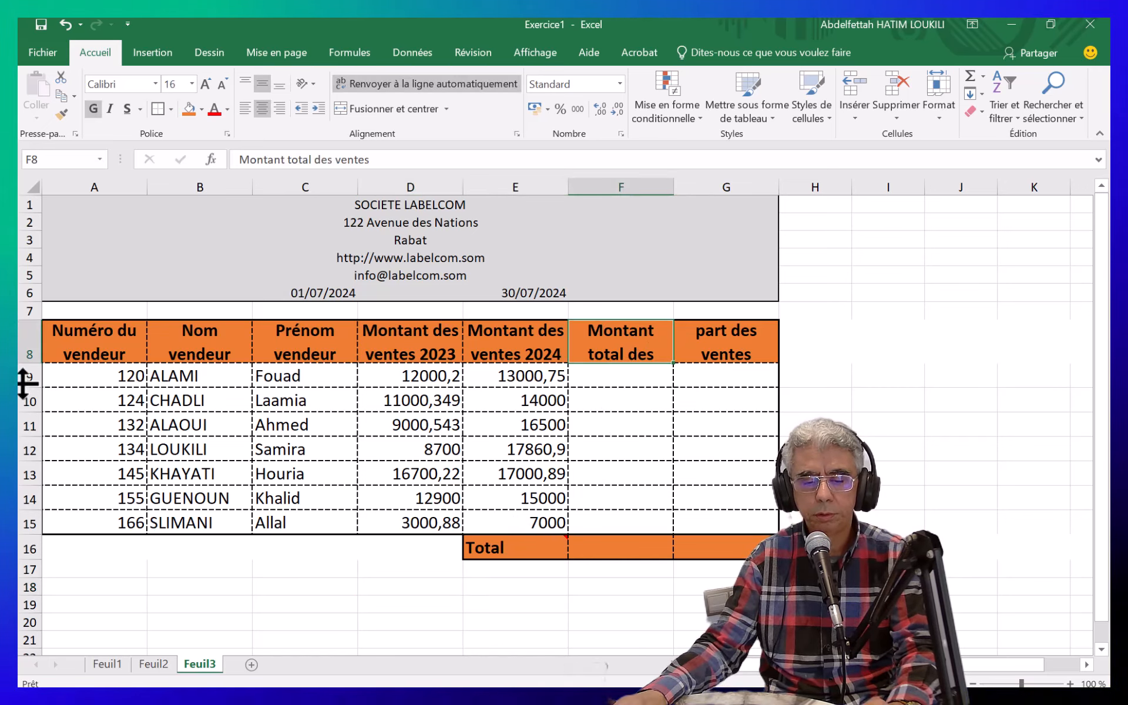
left_click_drag(26, 363, 33, 391)
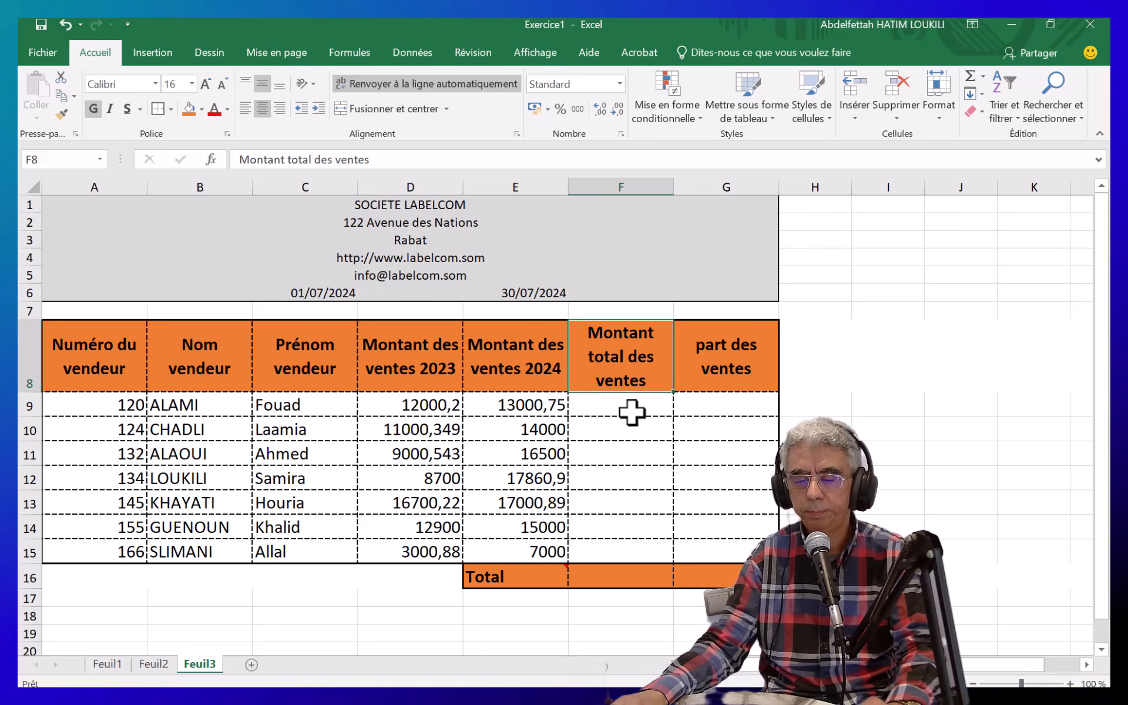
Enter the formula =D9+E9 in F9 to add the first seller's 2023 and 2024 sales
left_click(608, 411)
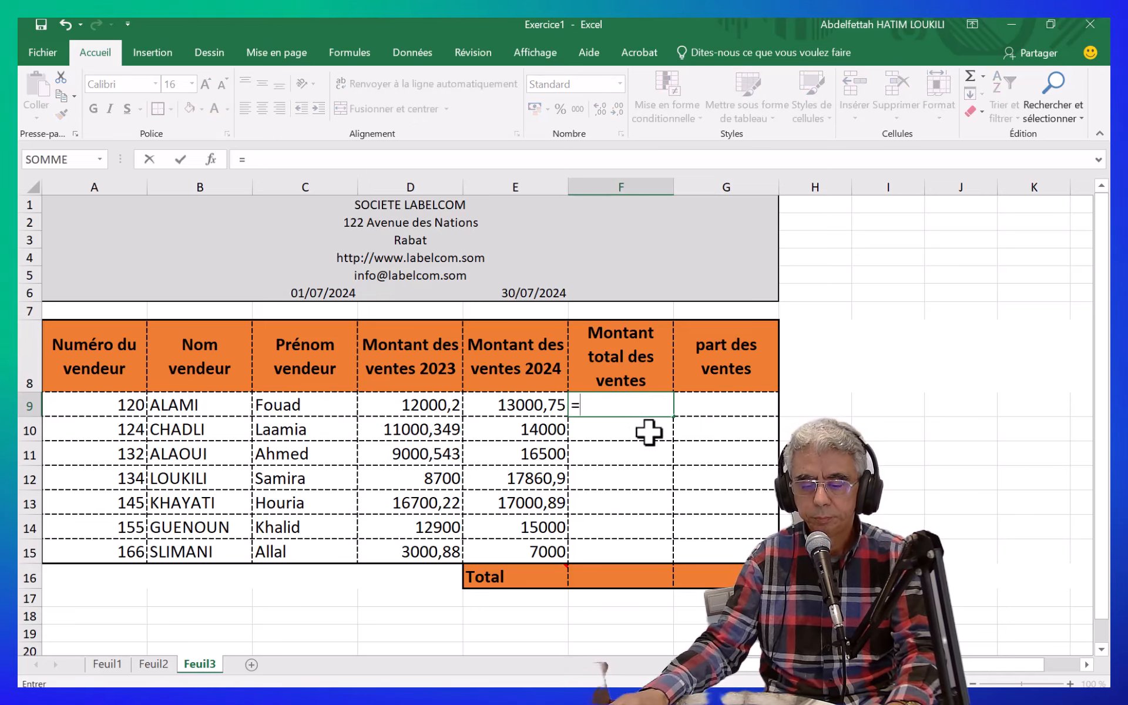
left_click(423, 410)
type("+")
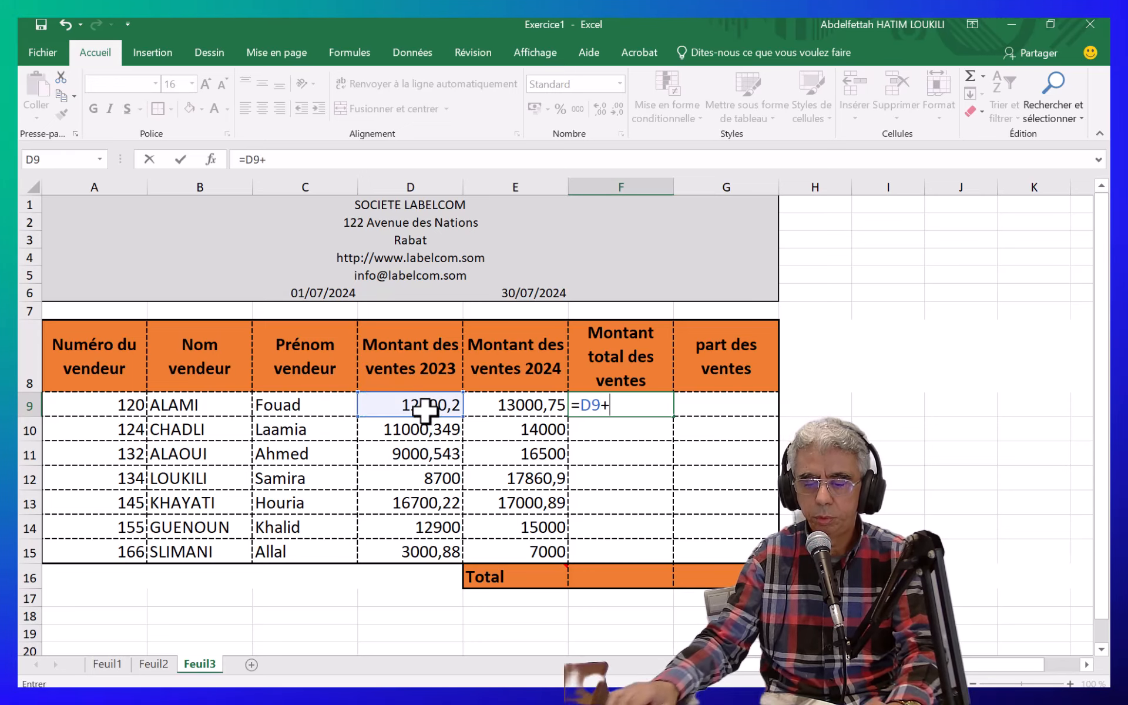
left_click(521, 403)
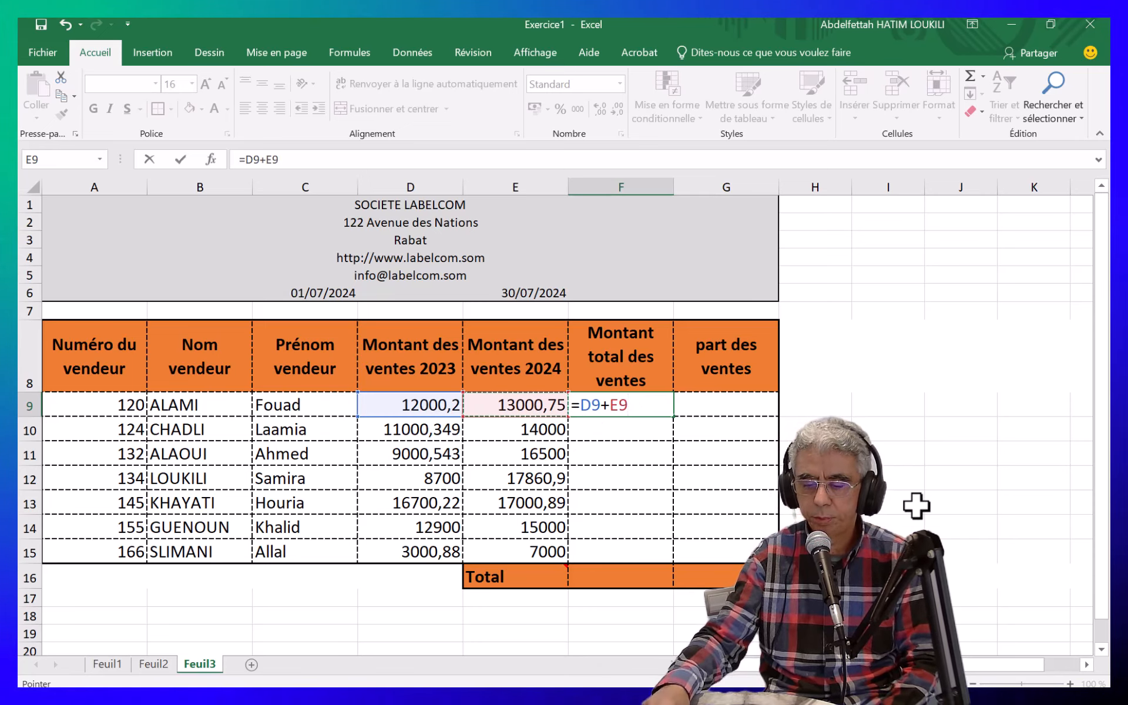
key("Return")
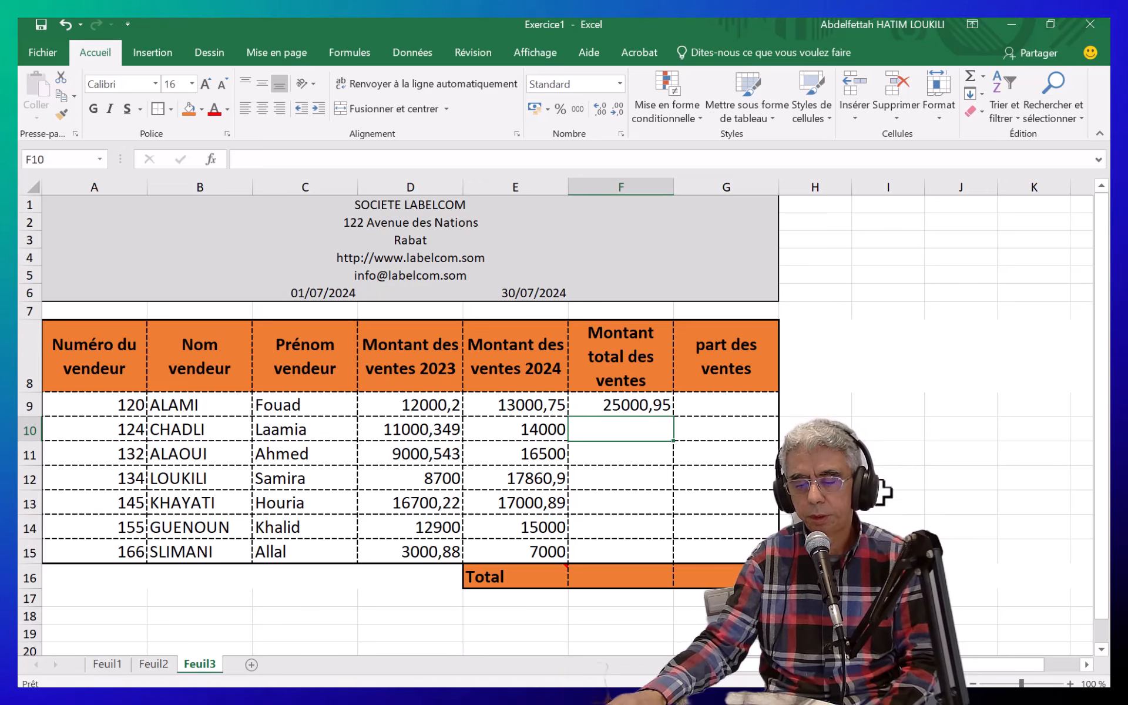
Copy the sales total formula from F9 down through F15 for the remaining sellers
left_click(629, 405)
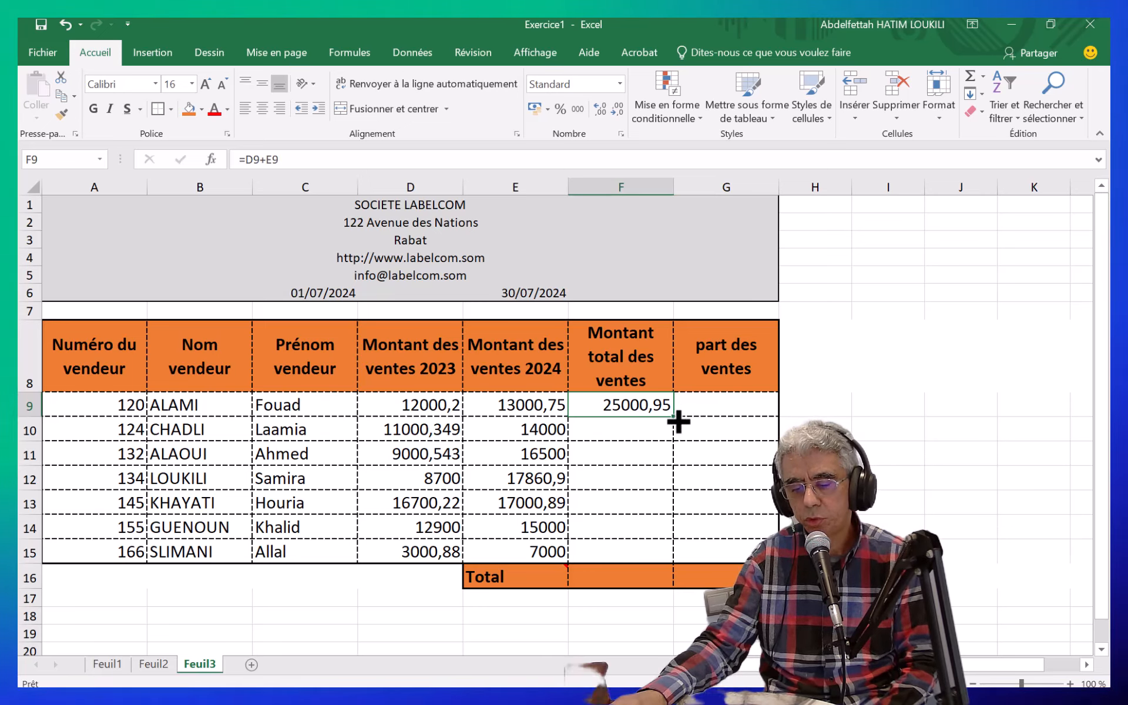
left_click_drag(678, 421, 672, 565)
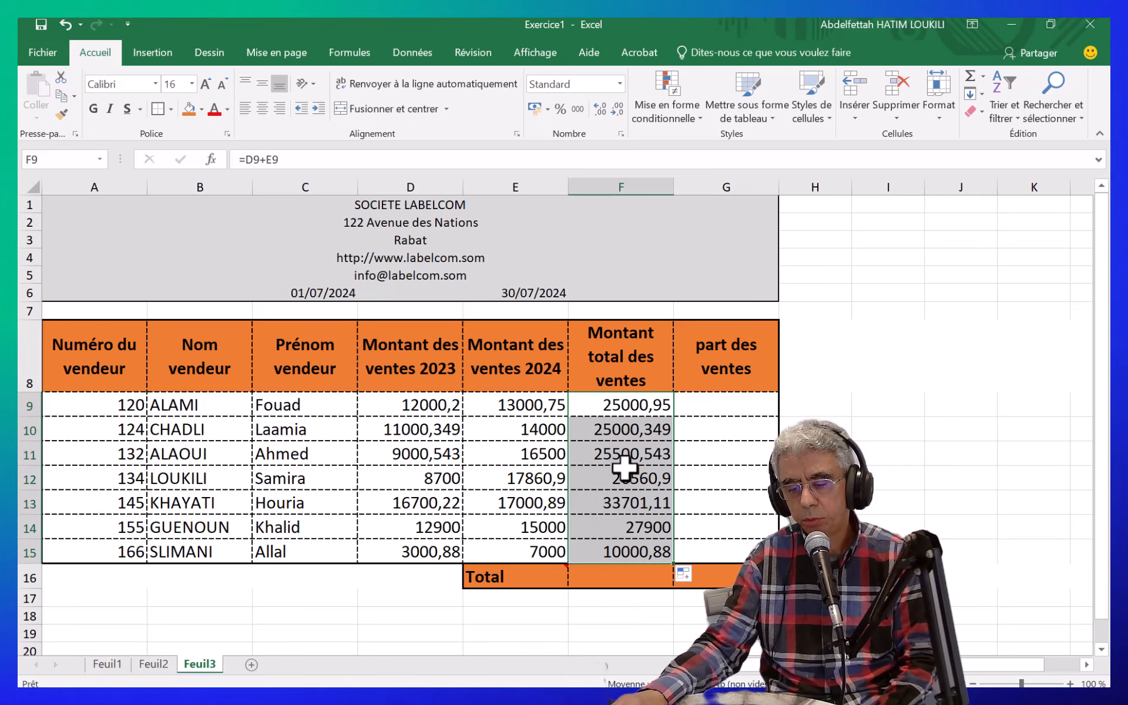
left_click(613, 616)
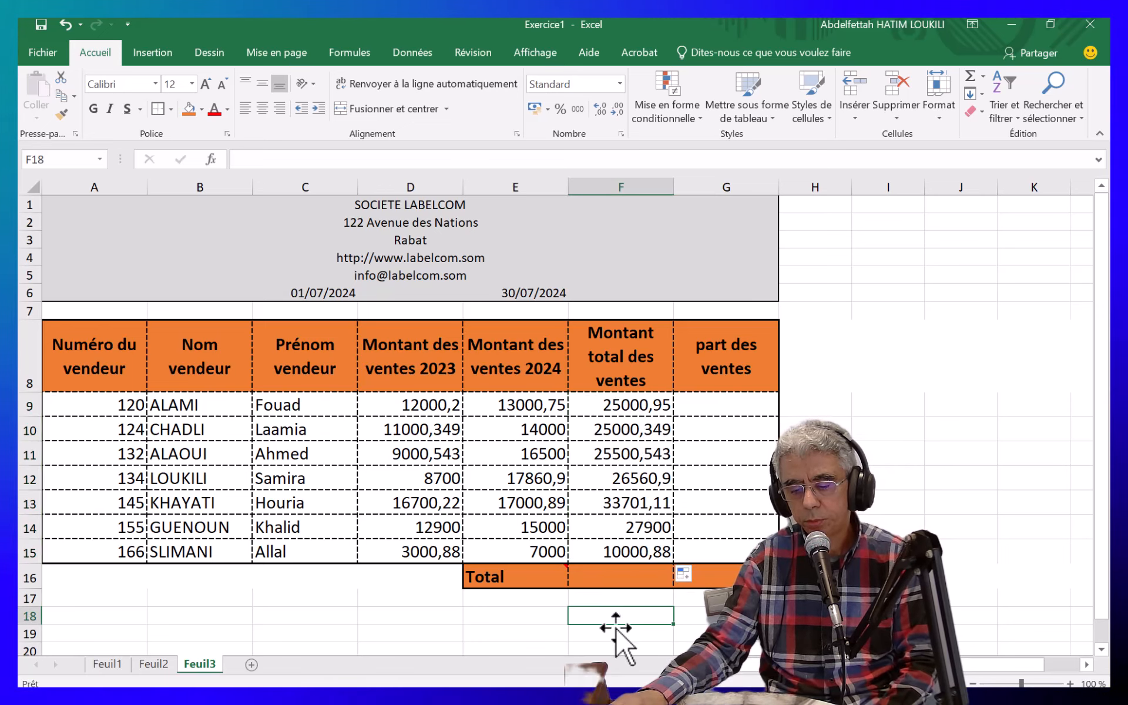
Try totalling F9:F15 in F16 with AutoSum, and undo the entry
left_click(622, 579)
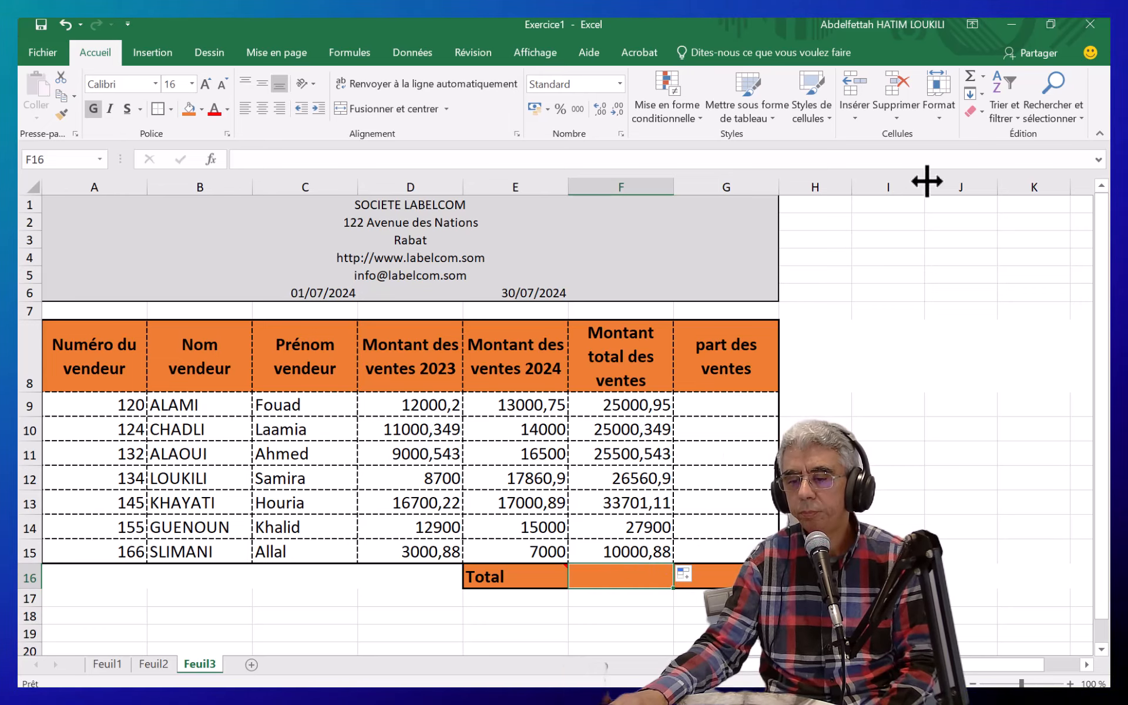
left_click(969, 75)
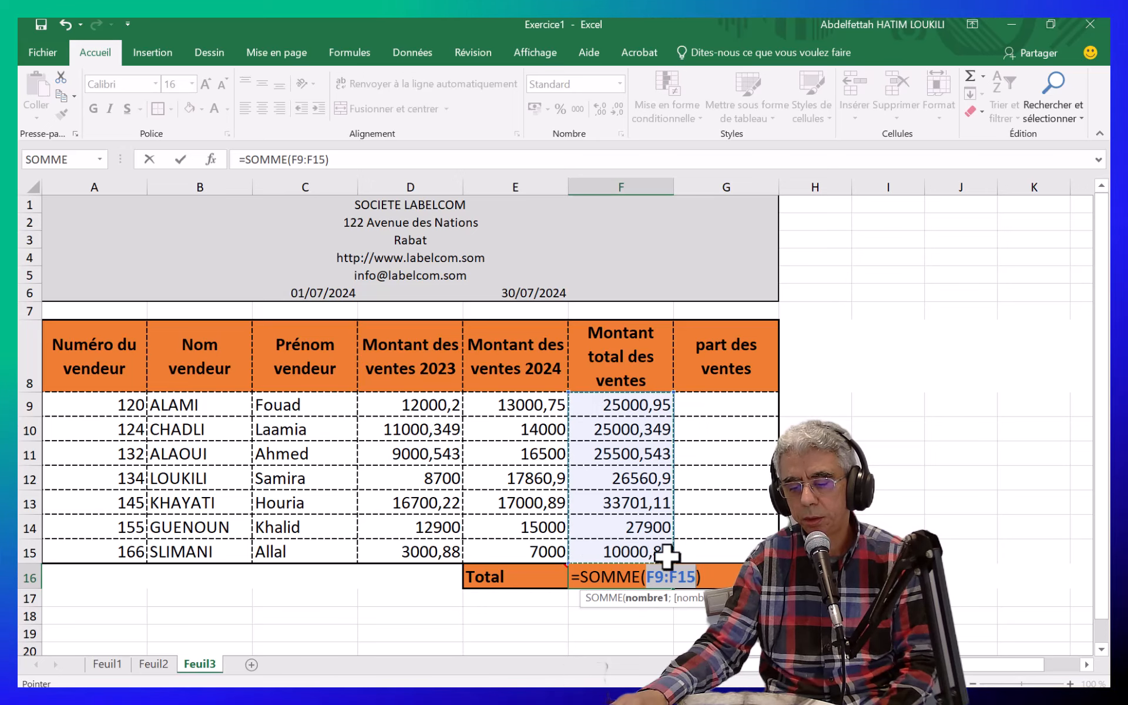
key("Return")
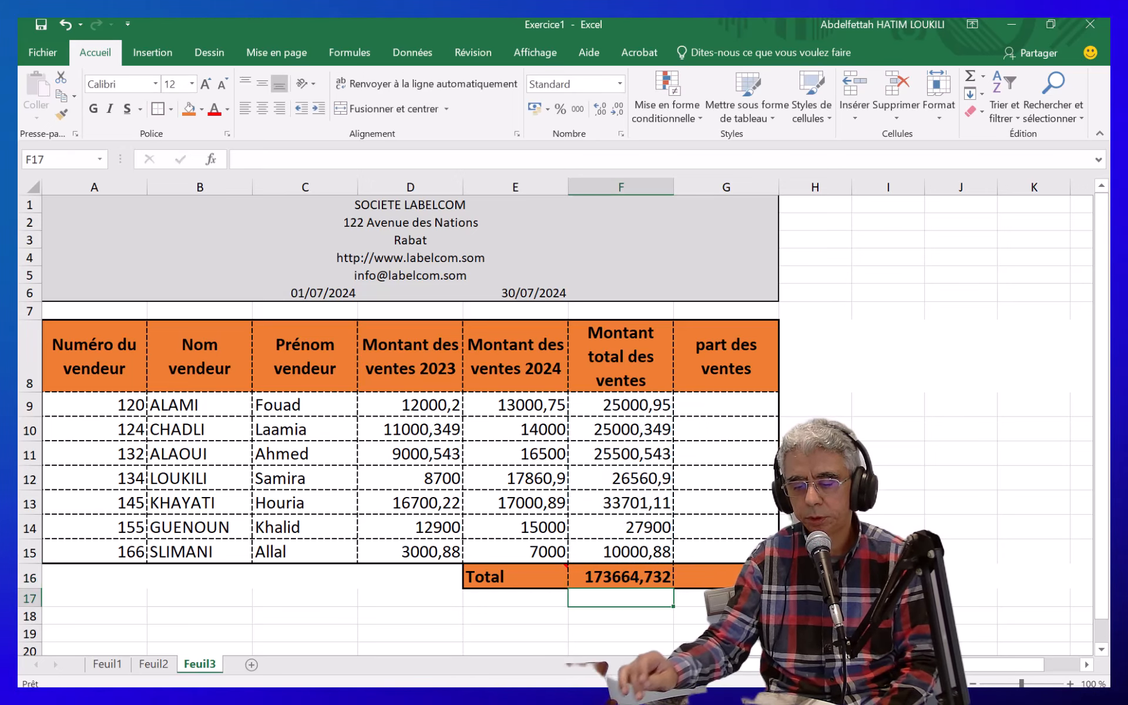
left_click(62, 19)
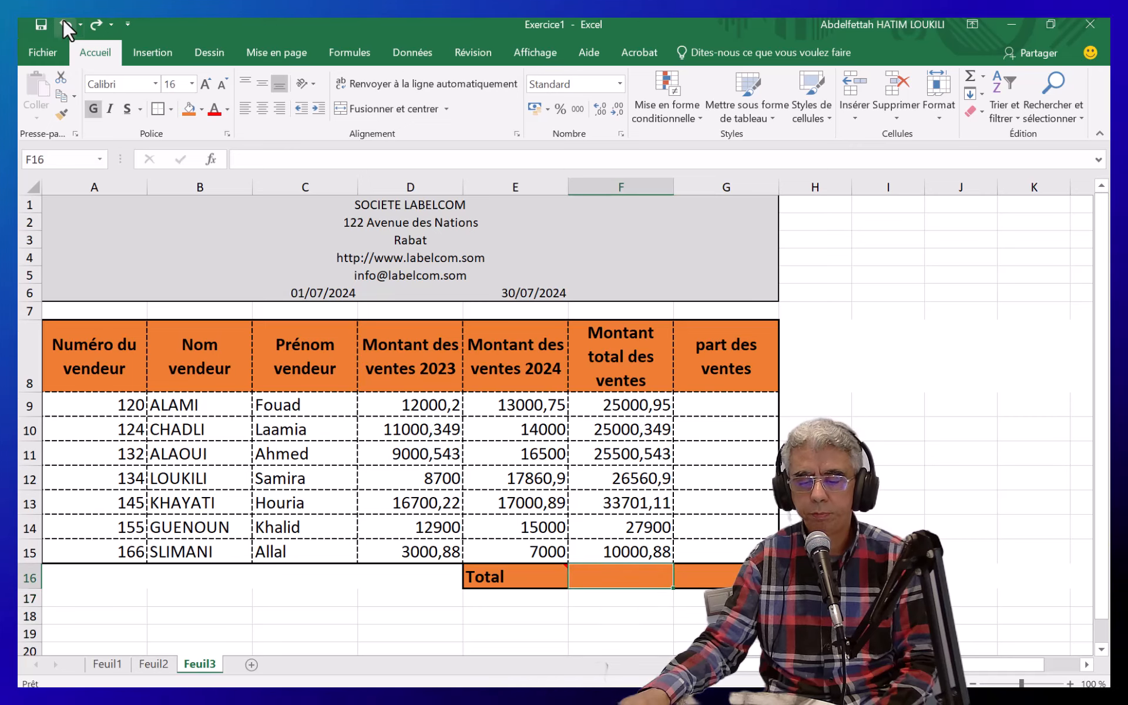
Start a SOMME function in the Total cell F16 with the function wizard
left_click(626, 646)
left_click(623, 576)
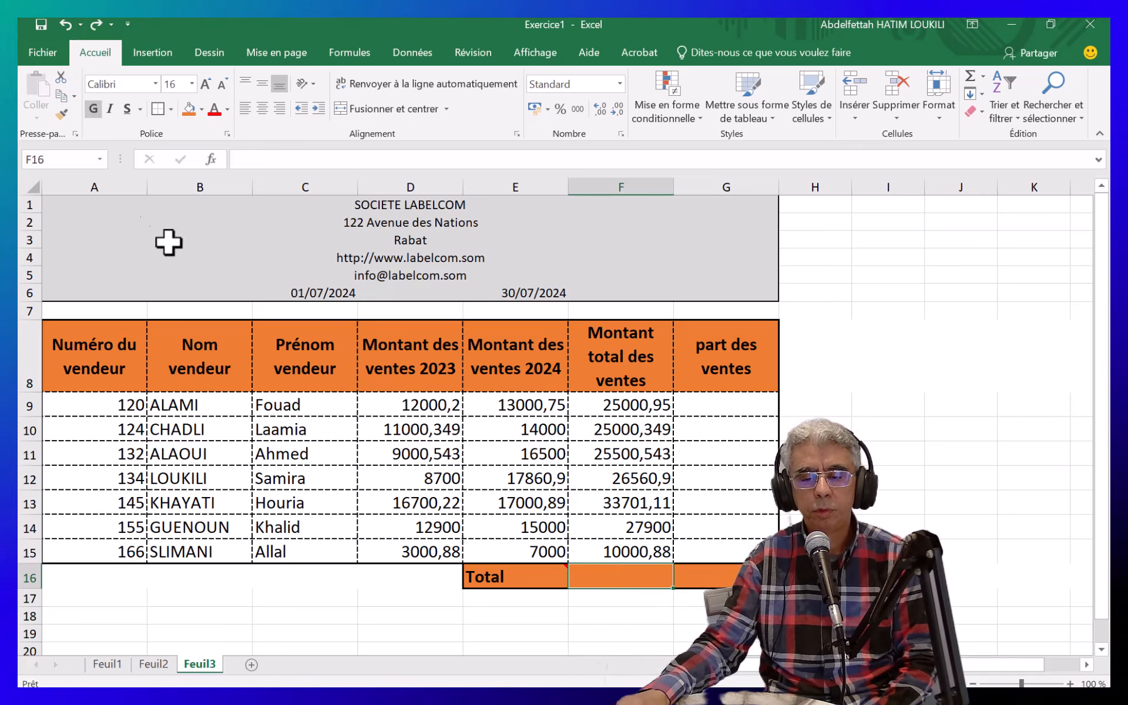
left_click(210, 160)
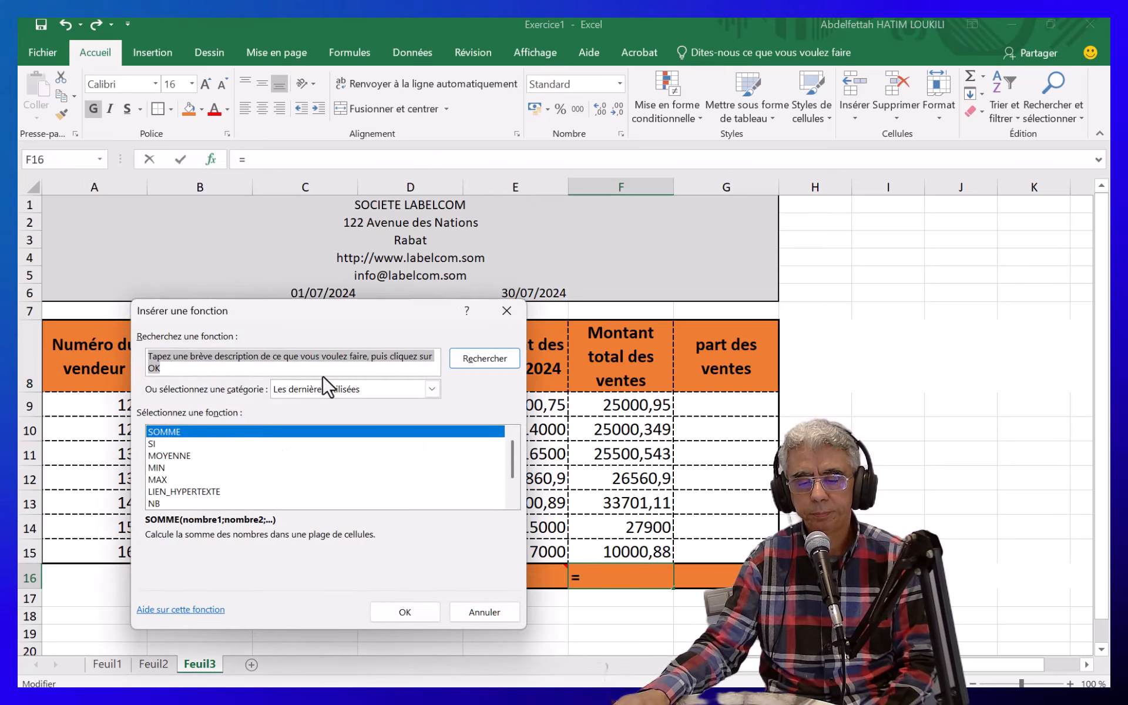
left_click(174, 432)
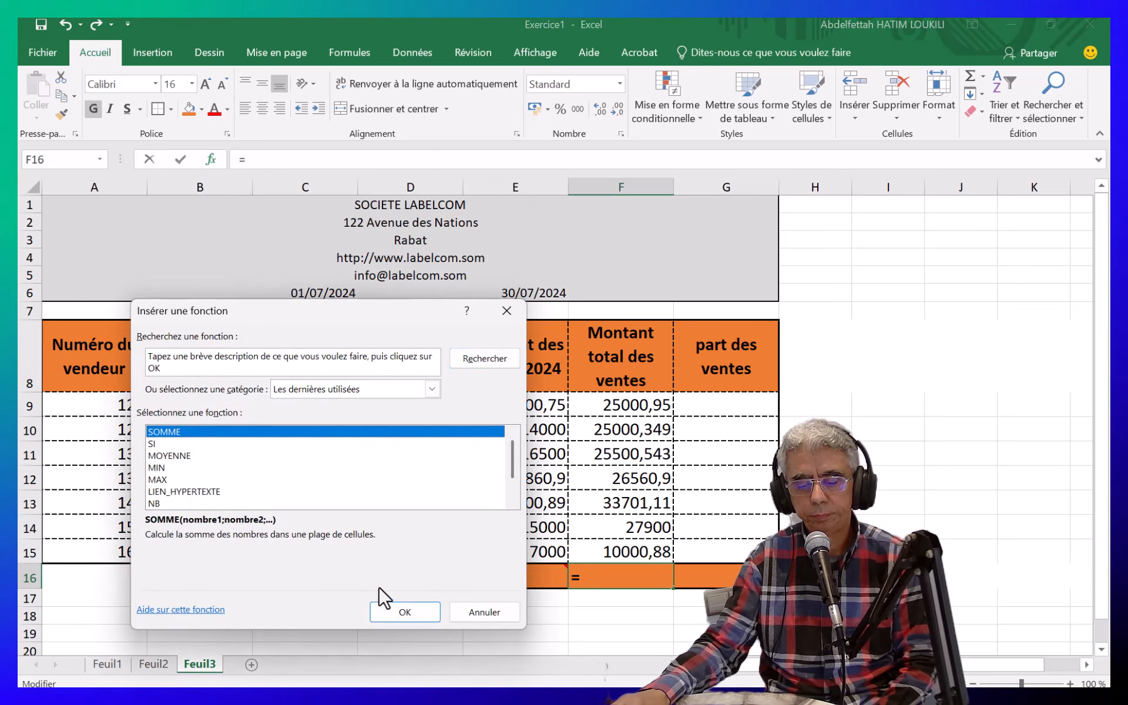
left_click(404, 614)
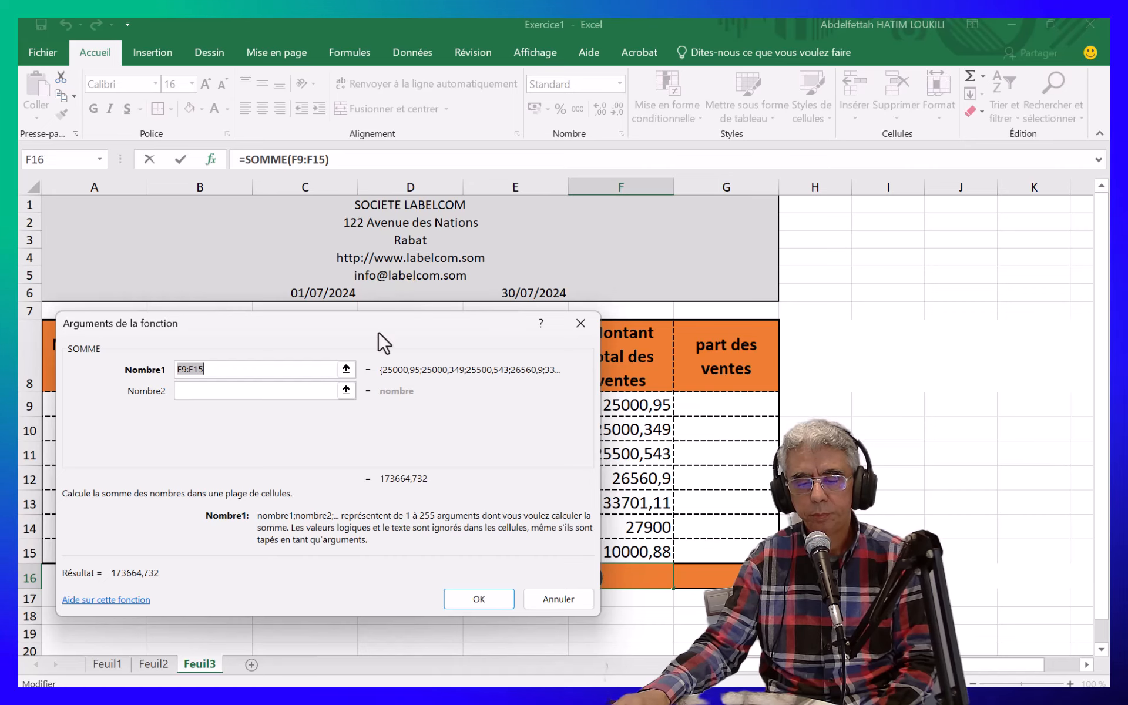
Set SOMME's Nombre1 argument to the range F9:F15 and insert the function into F16
left_click_drag(376, 327, 914, 517)
left_click_drag(781, 530, 968, 385)
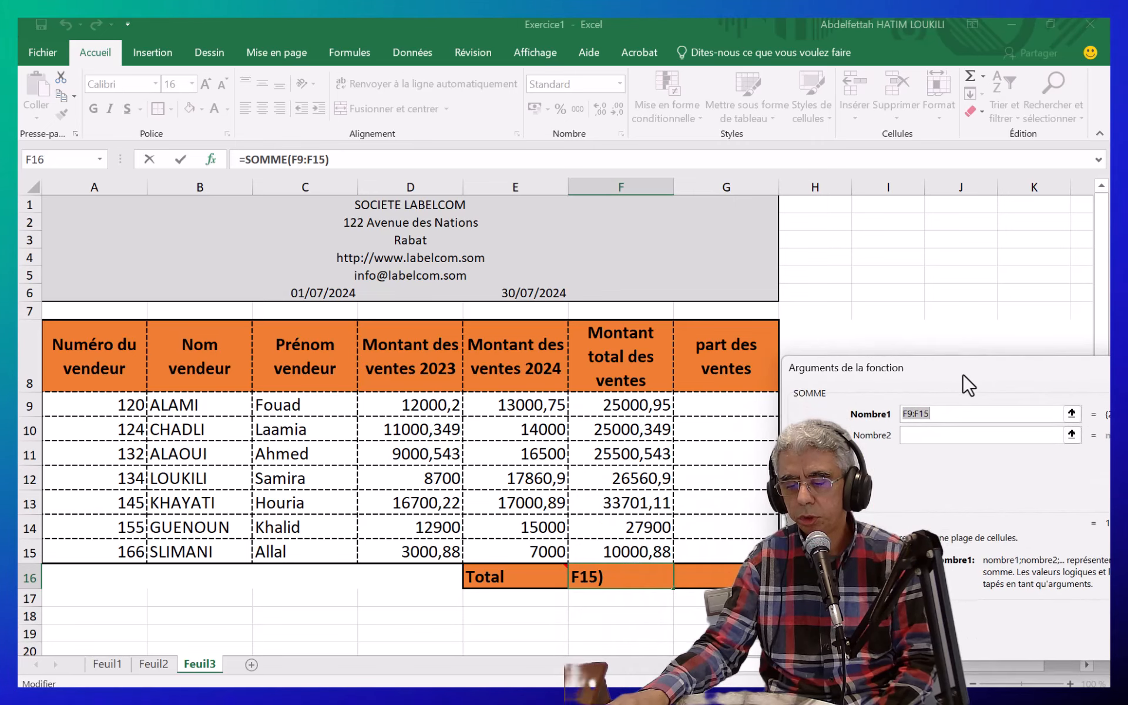
left_click(937, 417)
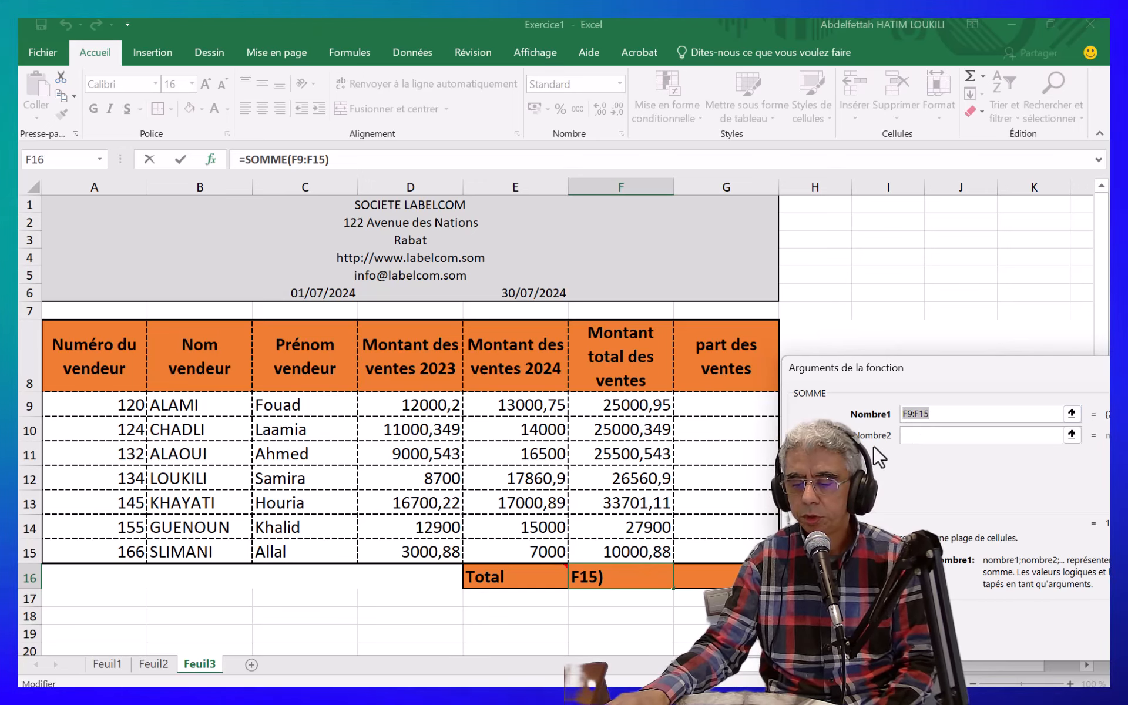
left_click_drag(622, 403, 635, 491)
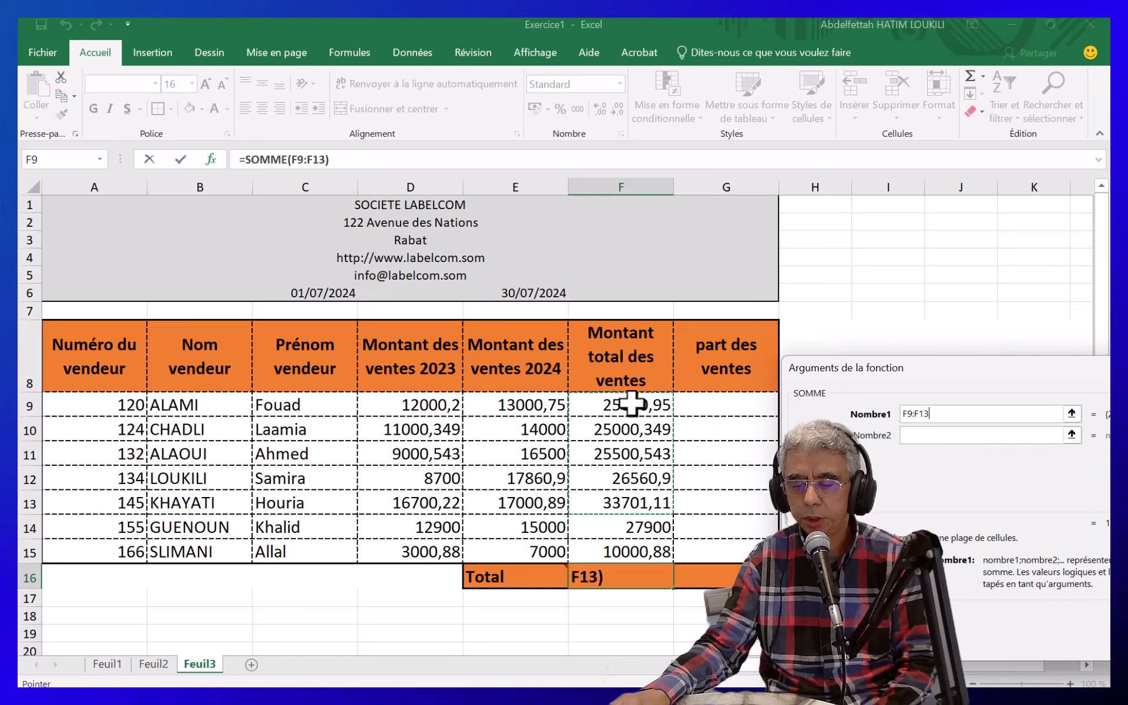
left_click_drag(631, 403, 630, 551)
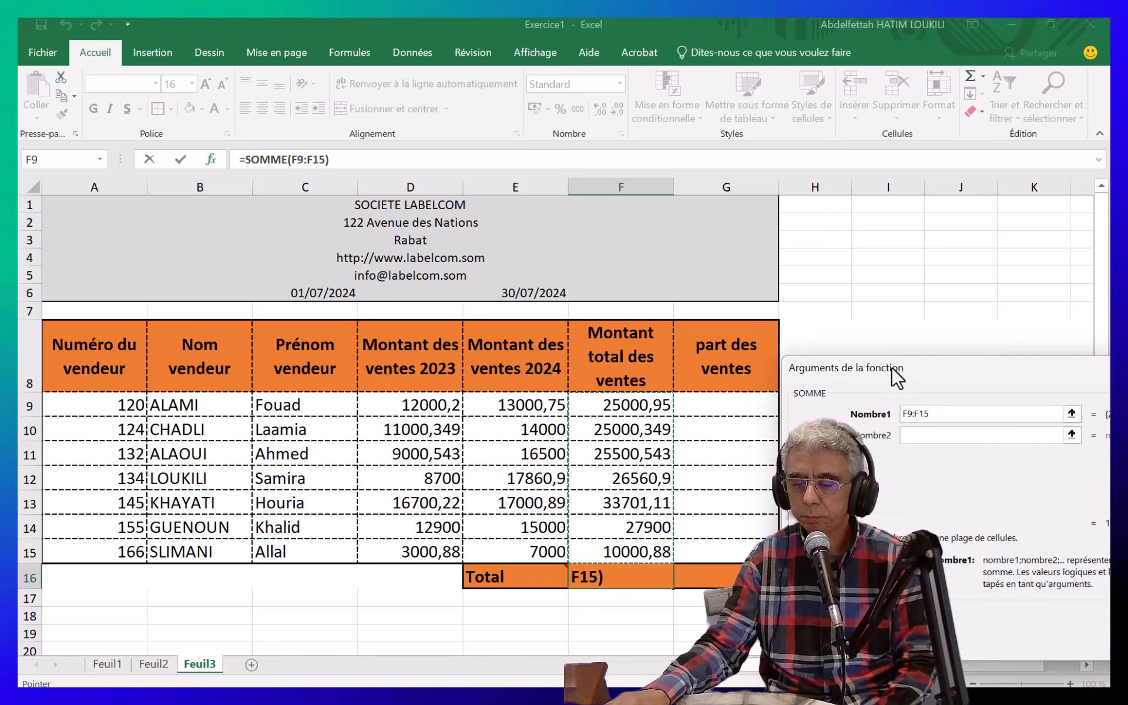
left_click_drag(897, 376, 597, 214)
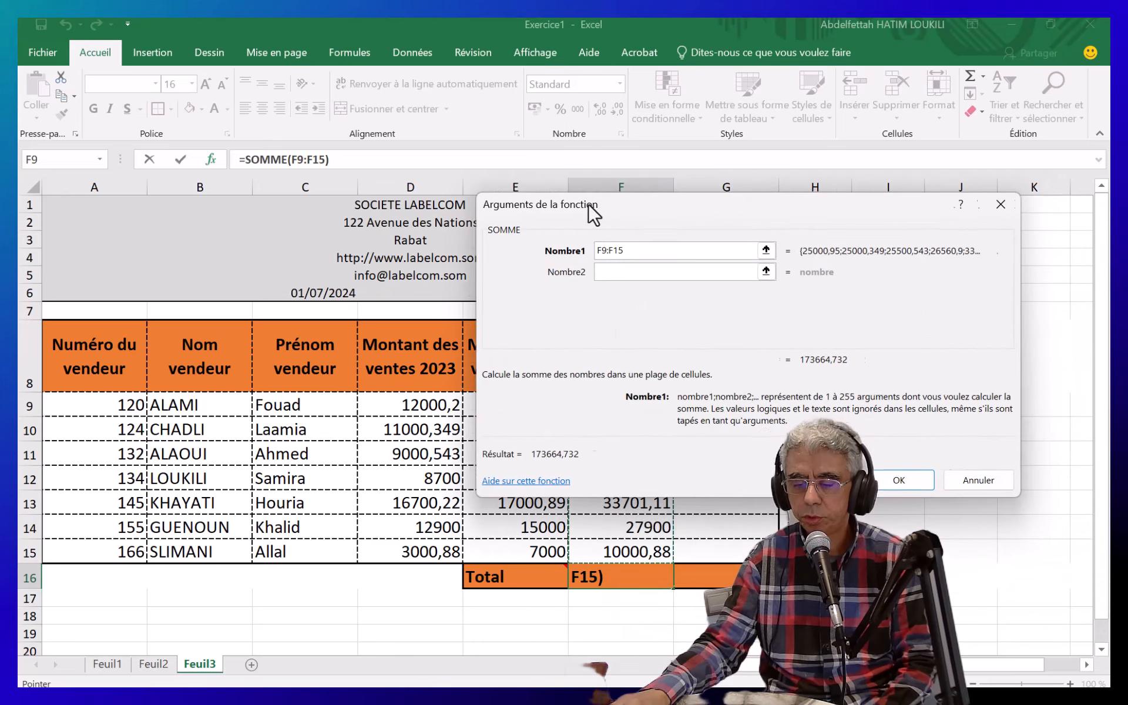
left_click(897, 478)
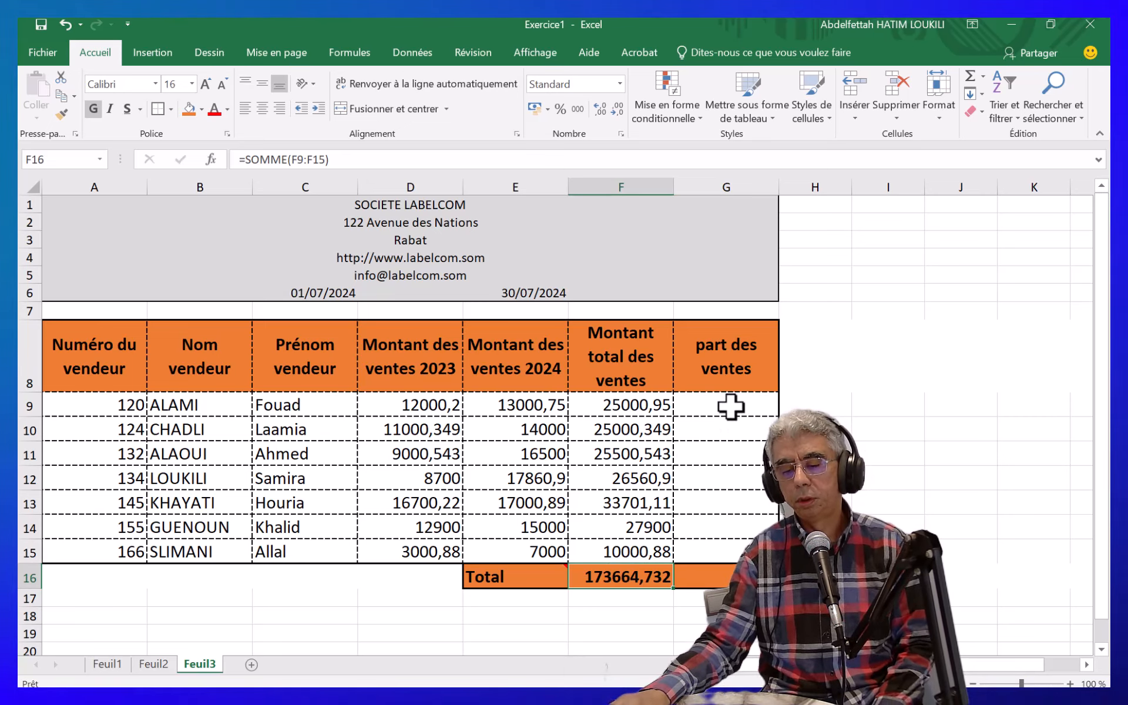
Enter the formula =F9/F16 in G9 to compute the first seller's share of sales
left_click(731, 406)
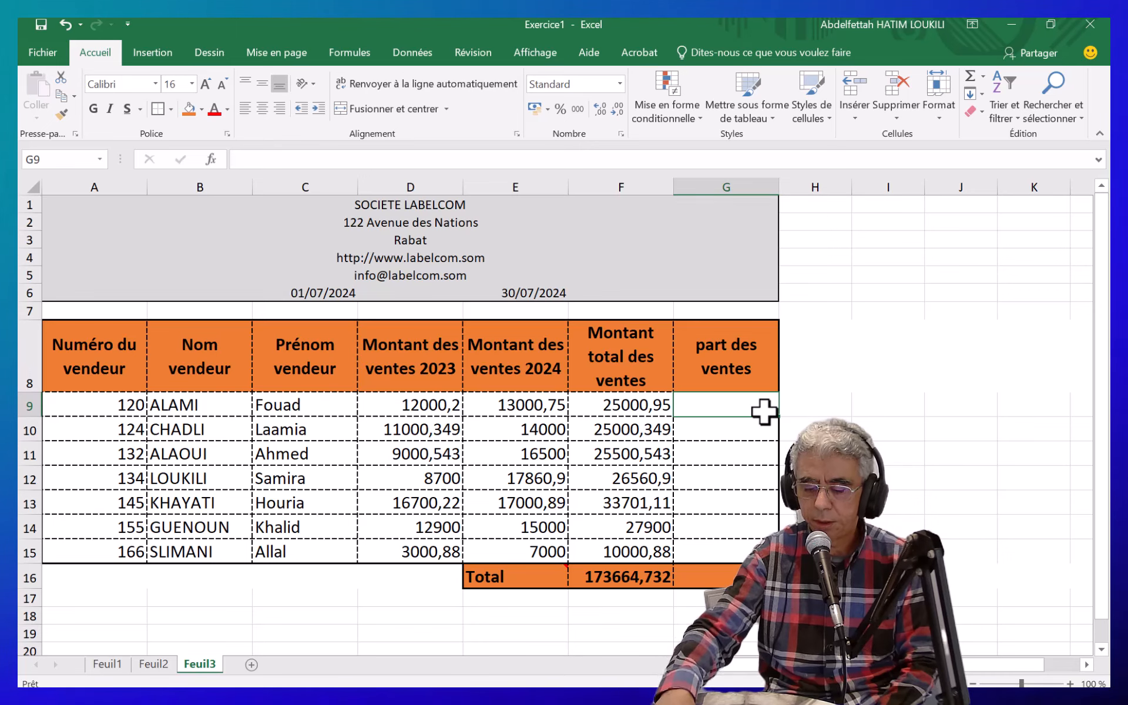
type("=")
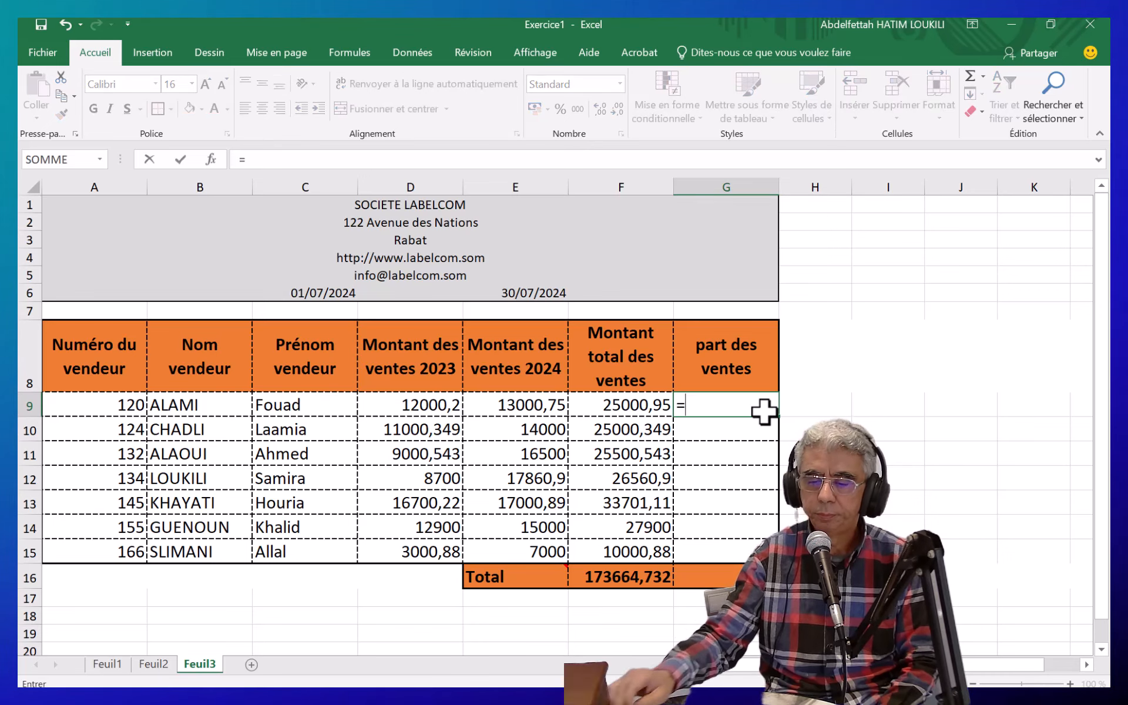
left_click(637, 409)
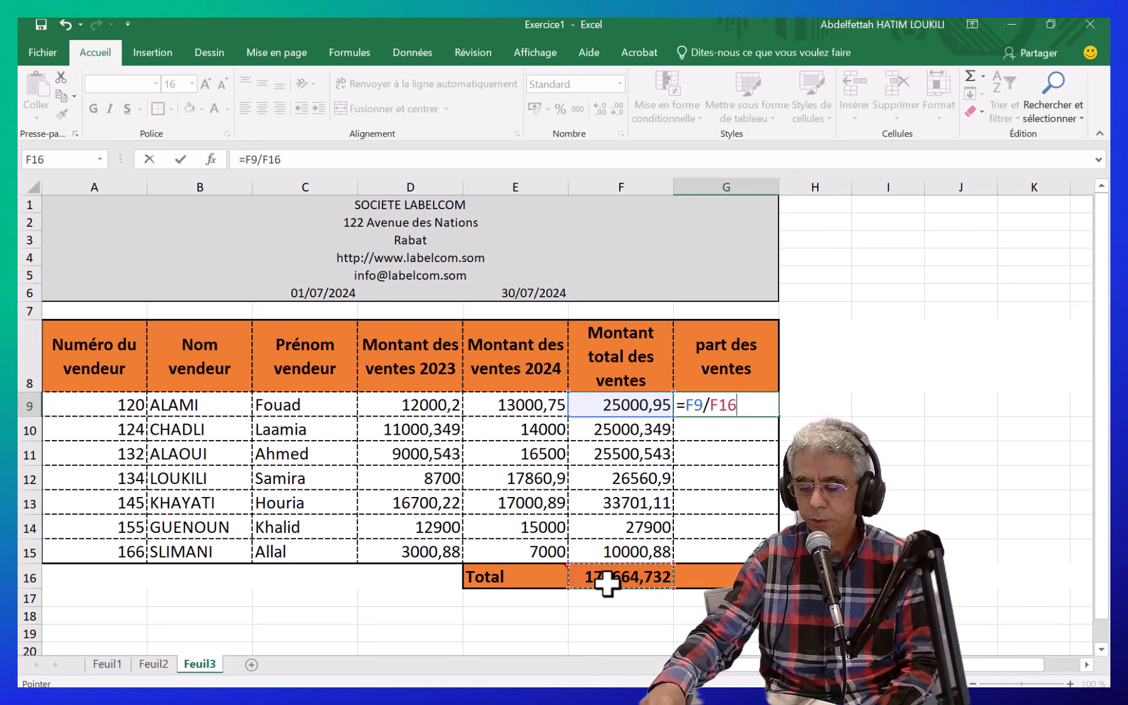
key("Return")
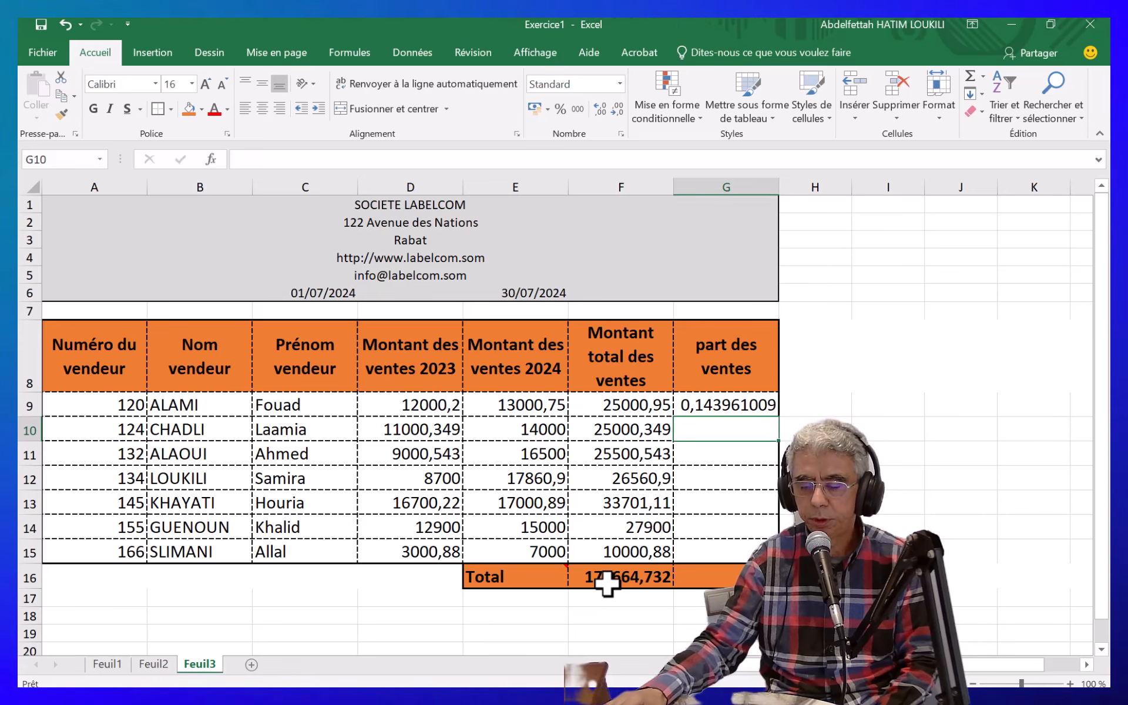
Copy the share formula from G9 down through G15
left_click(712, 405)
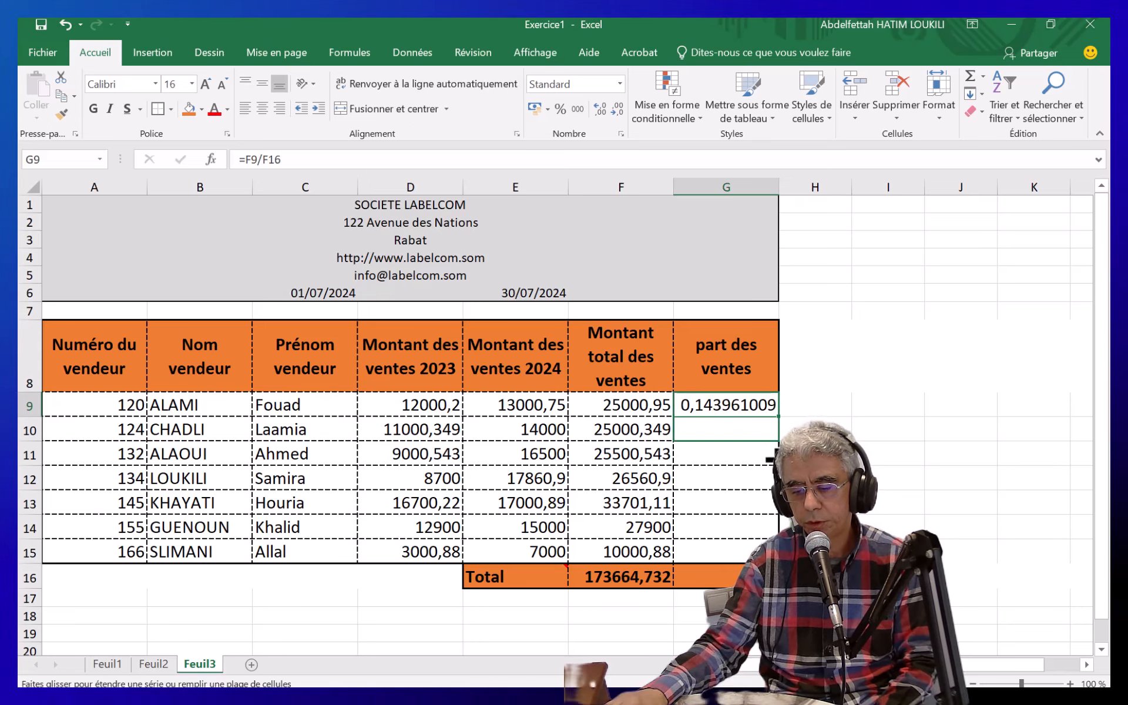
left_click_drag(769, 459, 768, 552)
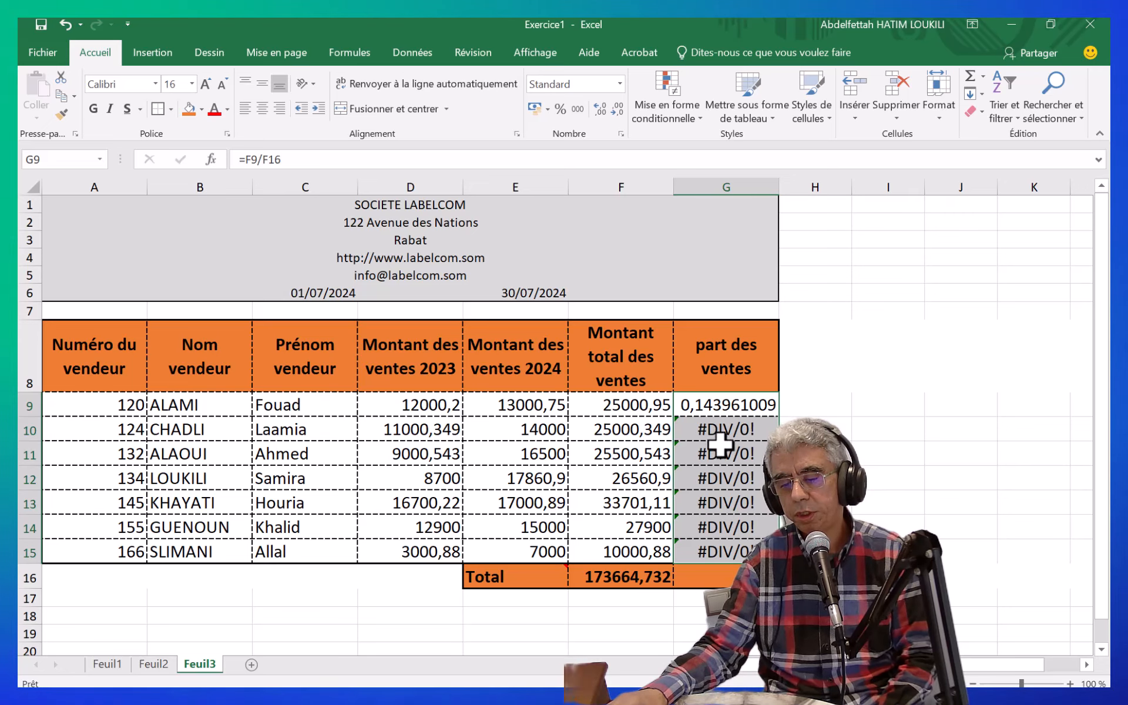
left_click(856, 420)
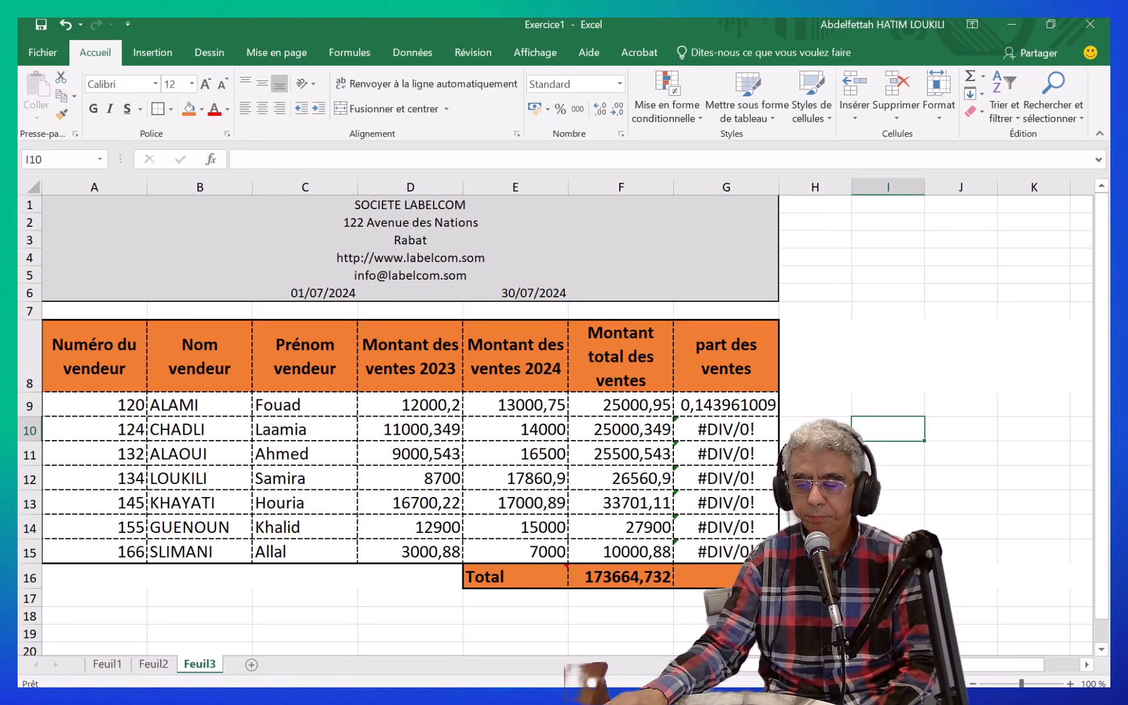
left_click(710, 407)
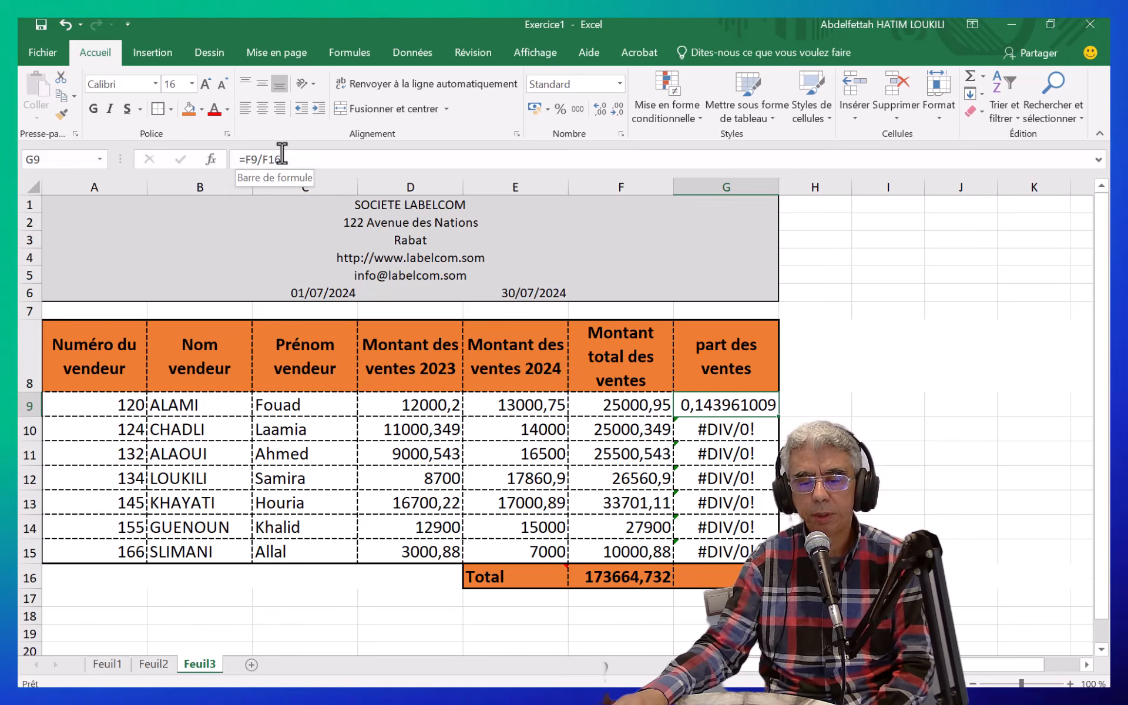
left_click_drag(281, 165, 223, 159)
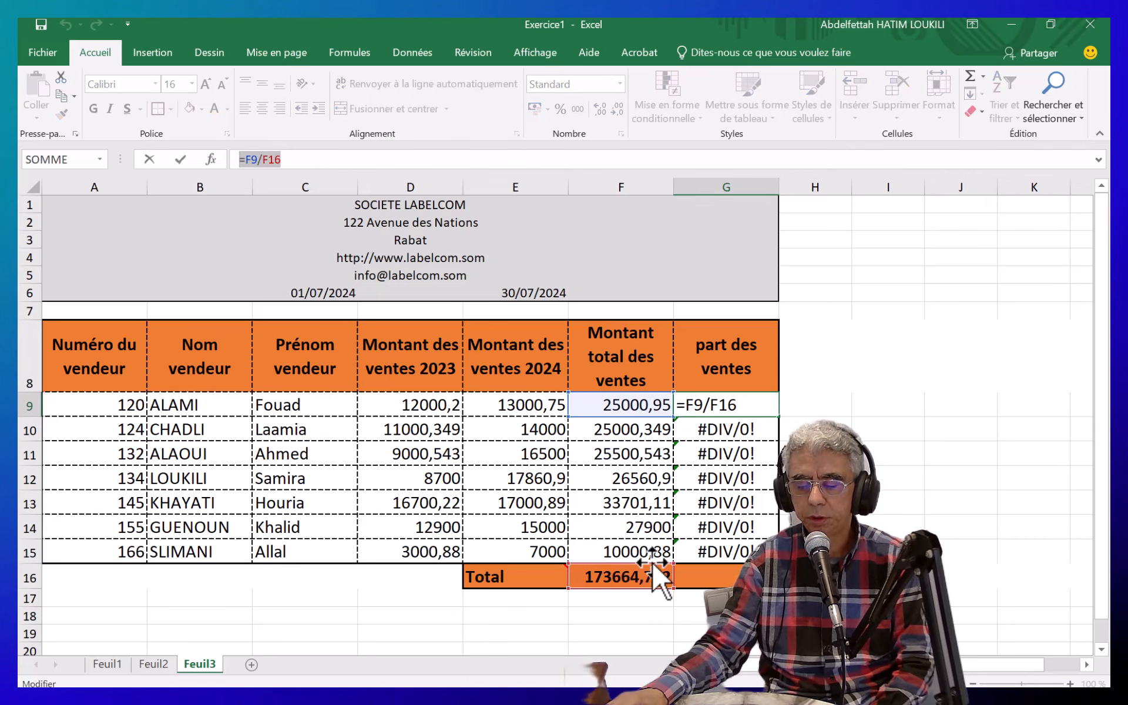
left_click(720, 432)
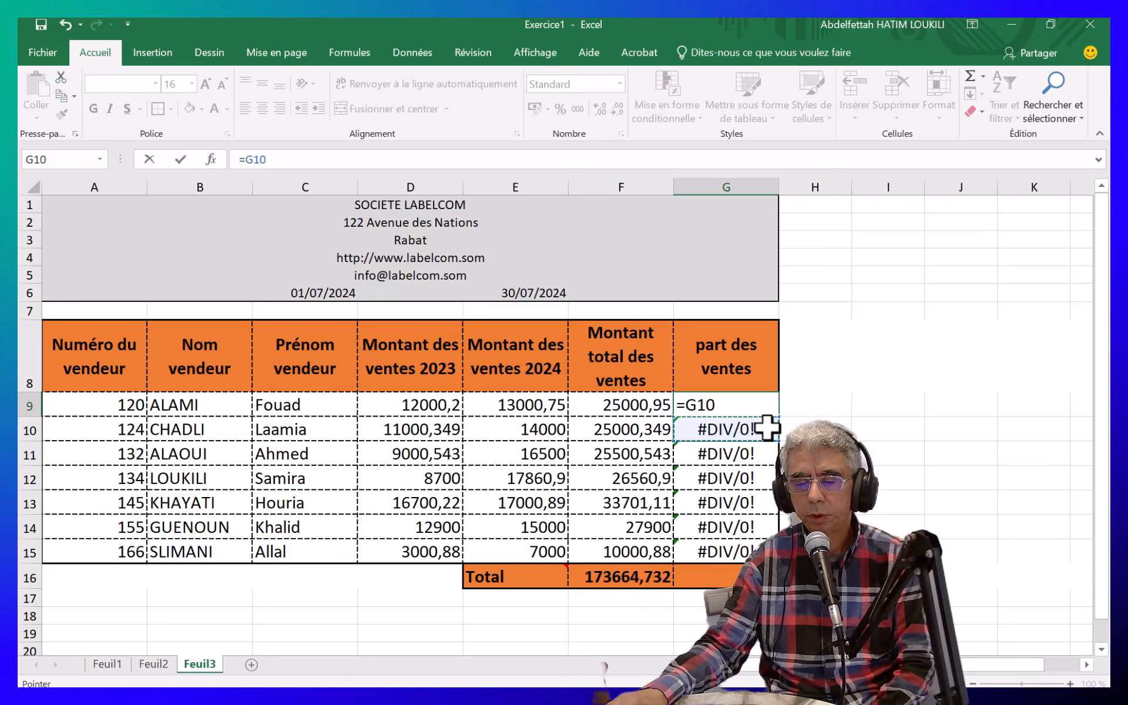
key("BackSpace")
key("BackSpace")
key("BackSpace")
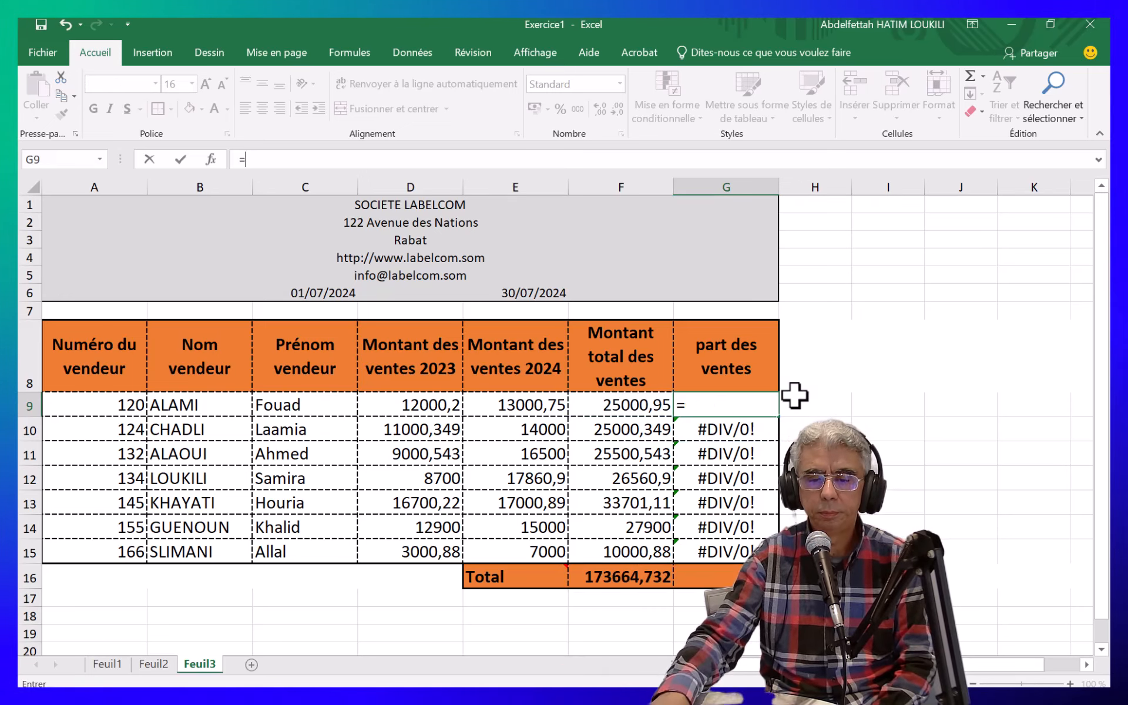
left_click(808, 396)
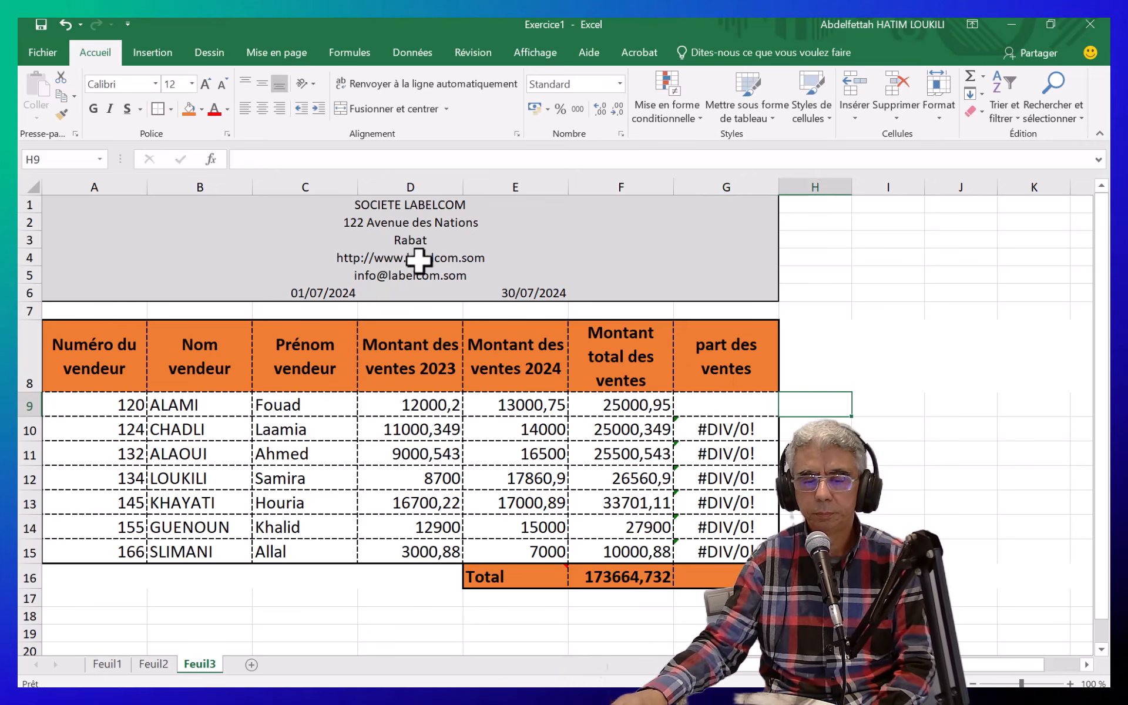
left_click(62, 21)
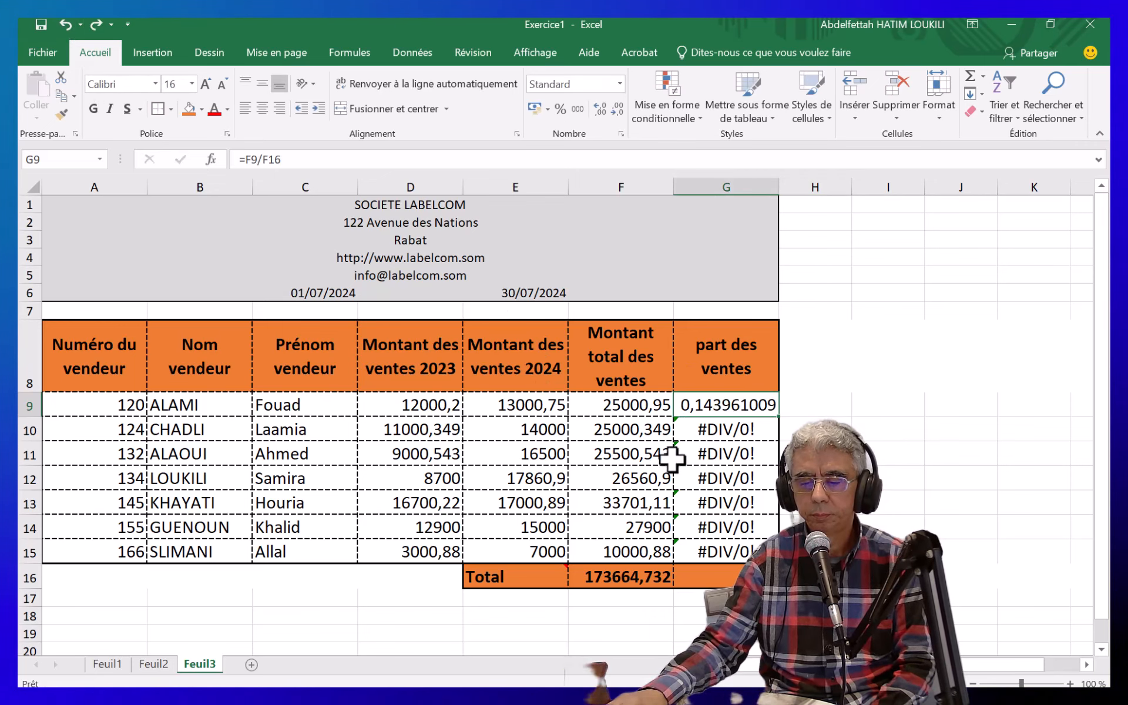
Compare the share formulas in G9, G10 and G11 and check the cells below the Total that the copies divide by
left_click(709, 429)
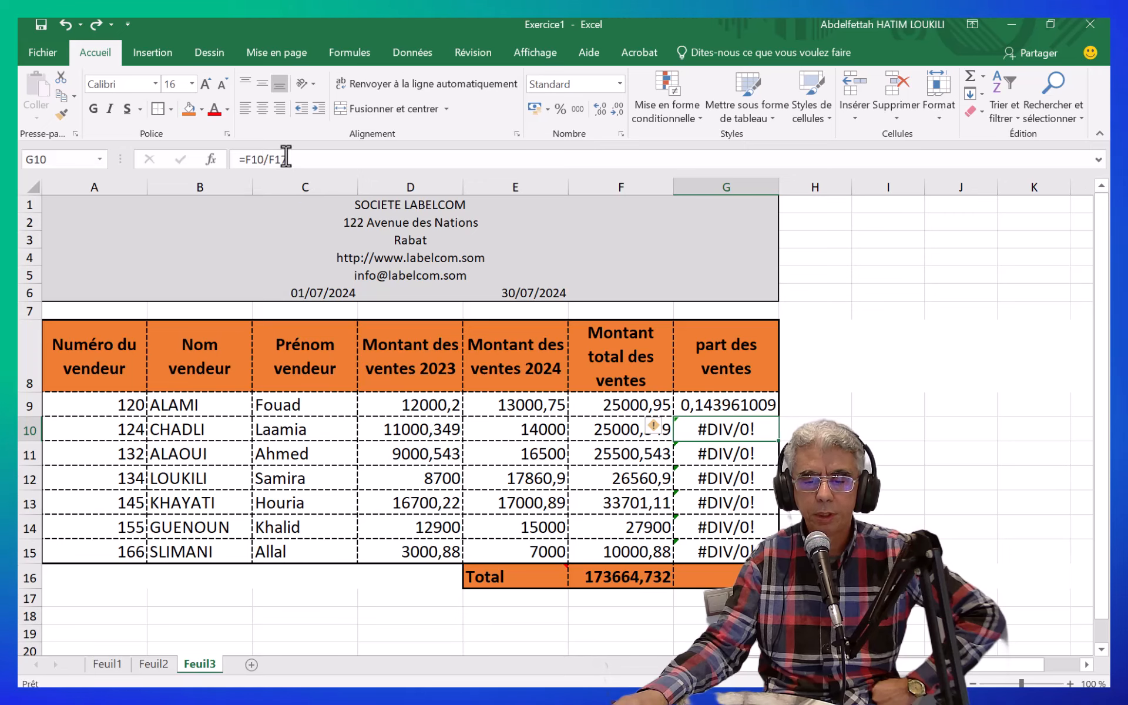
left_click(749, 406)
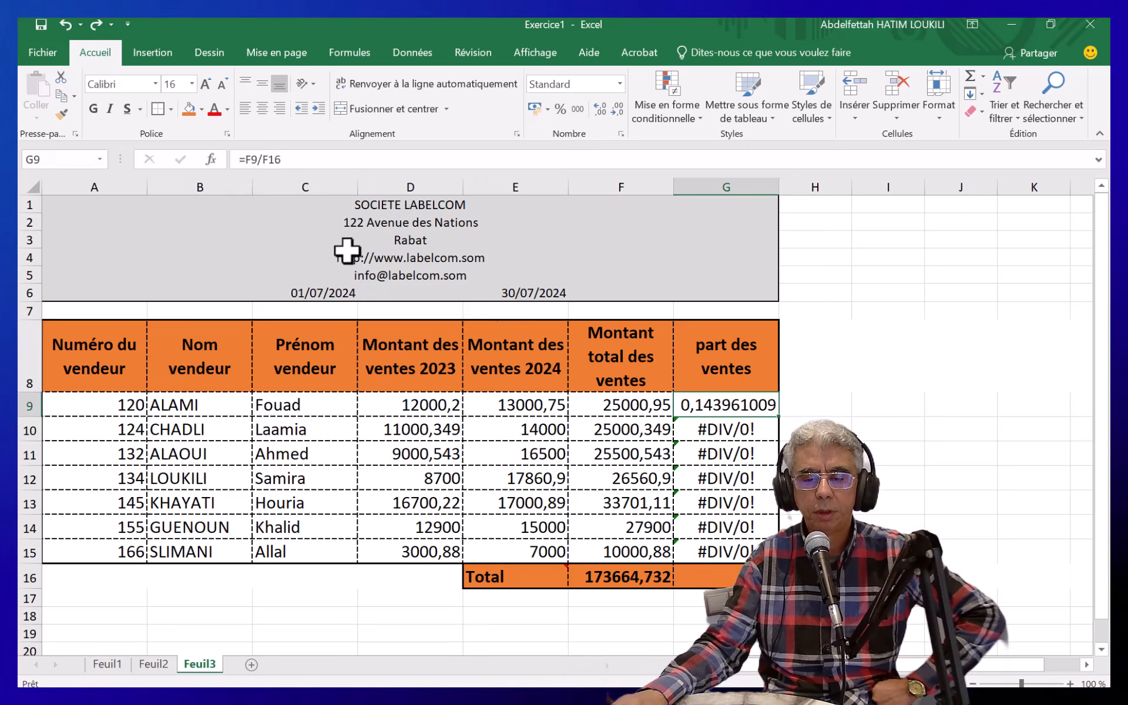
left_click(713, 429)
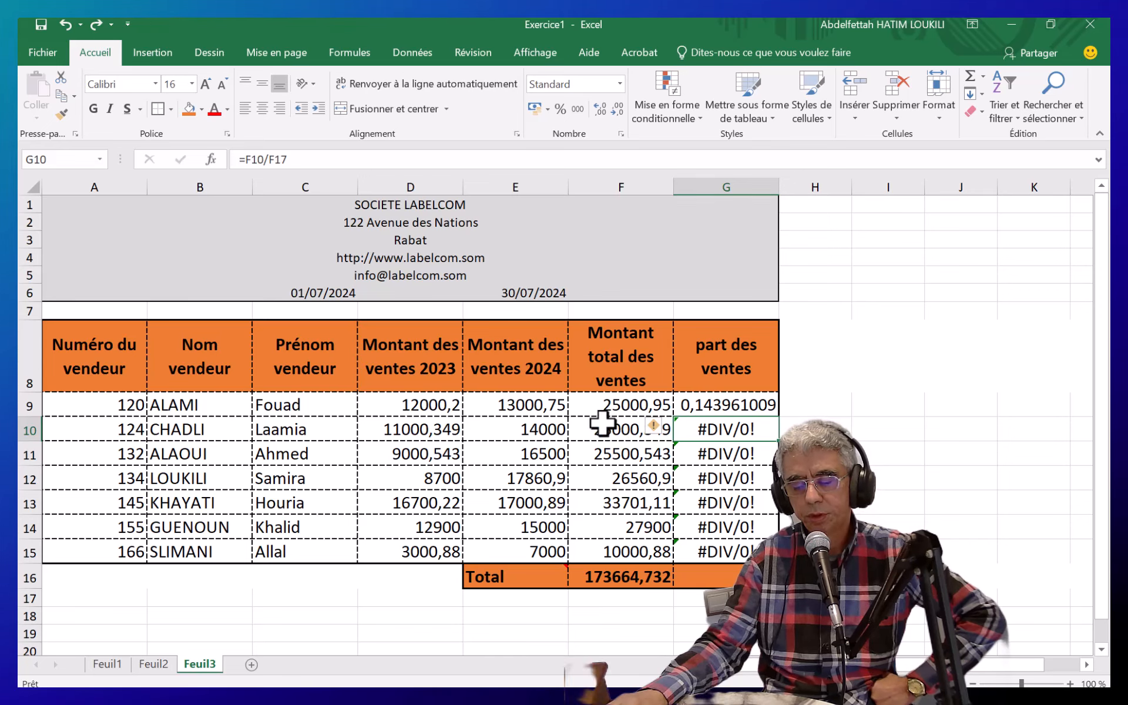
left_click(623, 600)
left_click(717, 457)
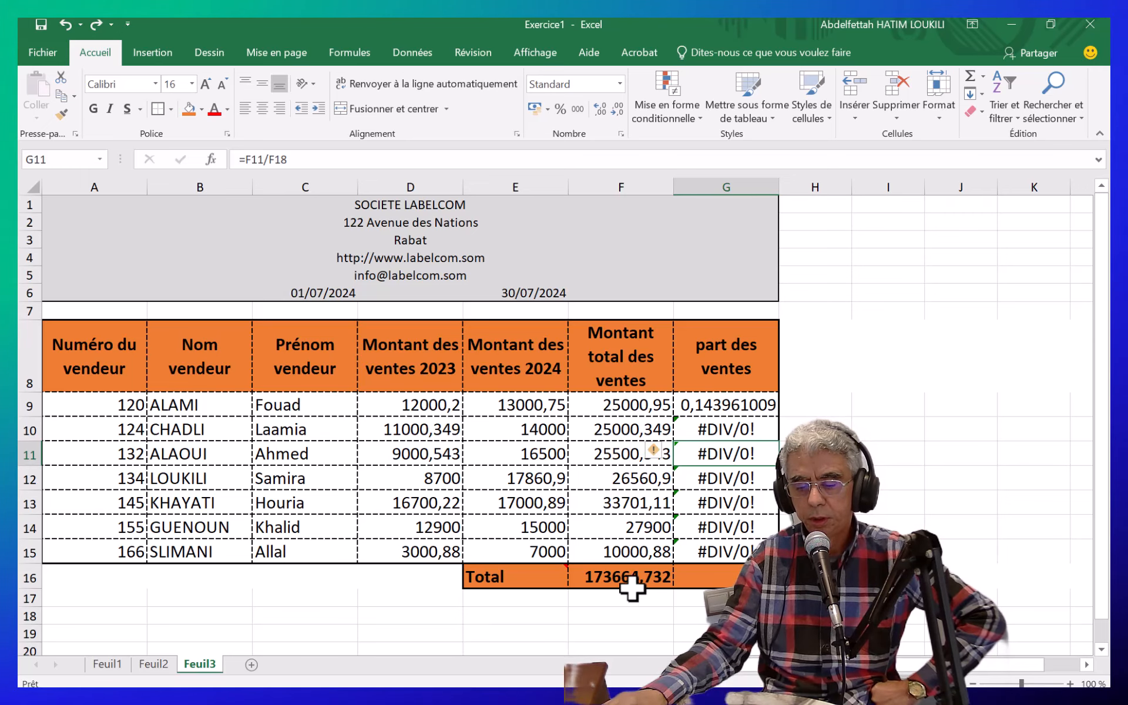
left_click(610, 627)
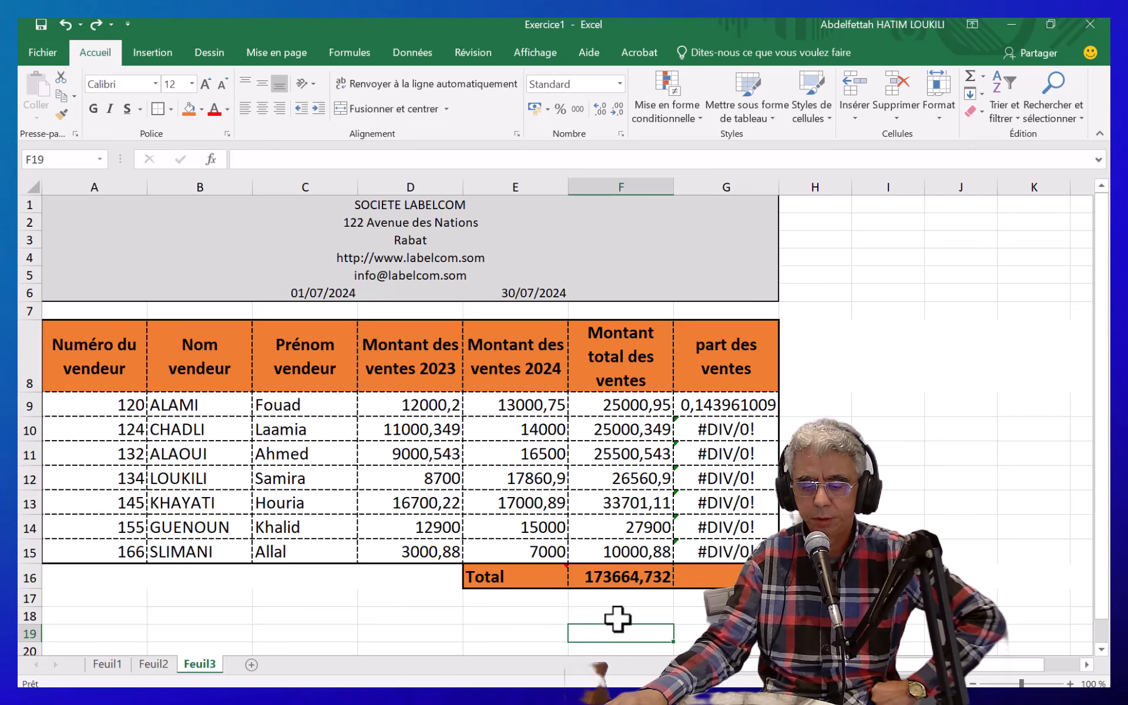
Replace the share formula in G9 with =F9/$F$16, using an absolute reference to the Total cell
left_click(741, 401)
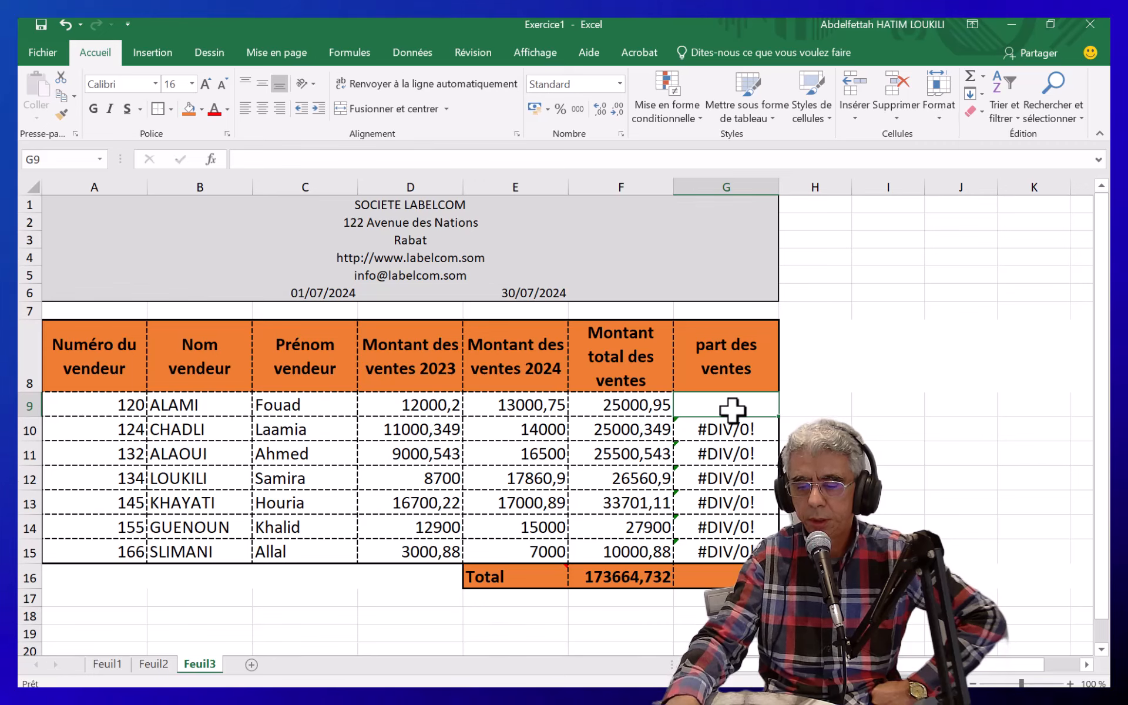
type("=")
left_click(640, 408)
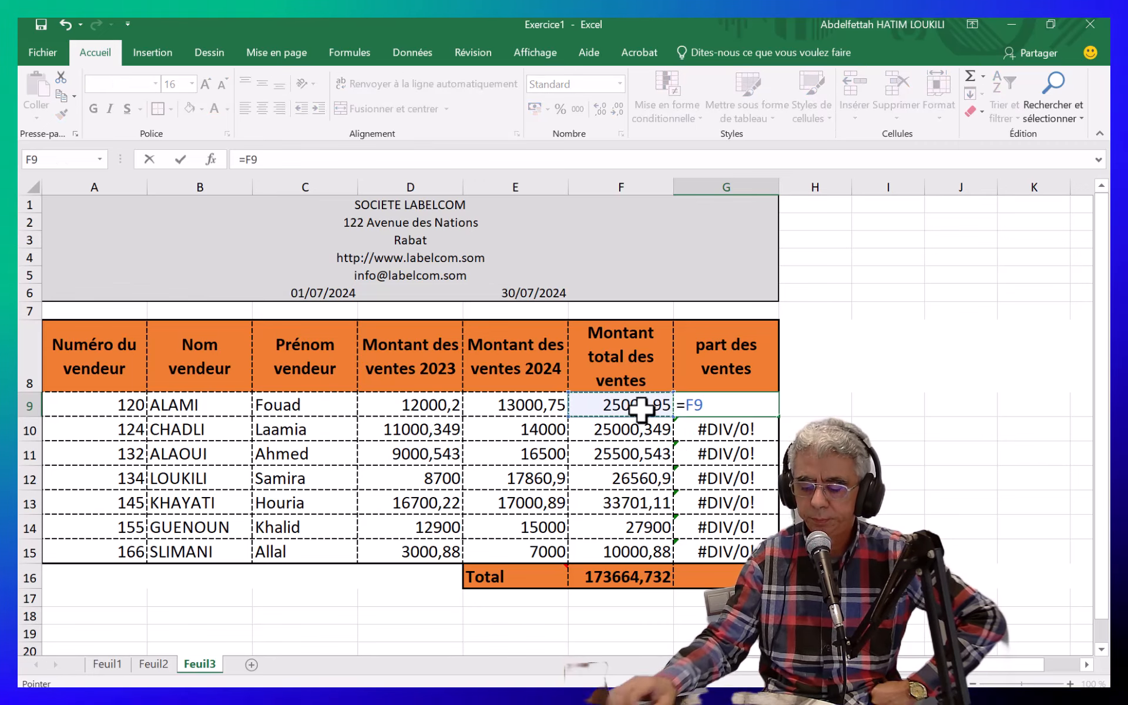
type("/")
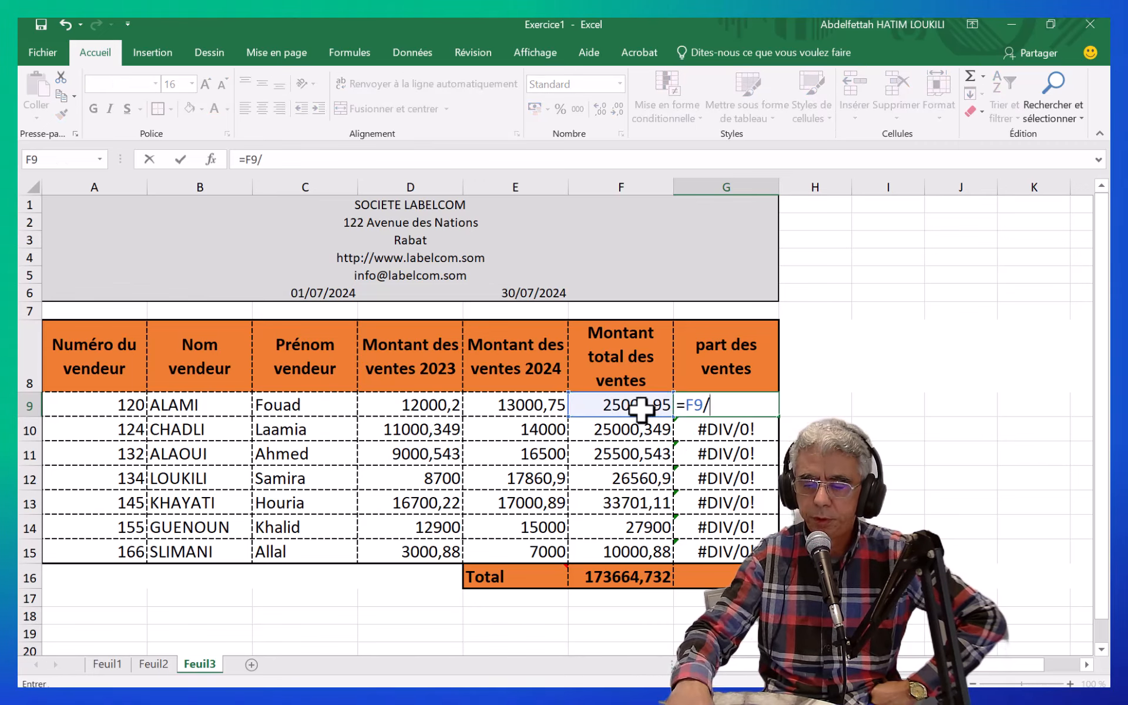
left_click(627, 582)
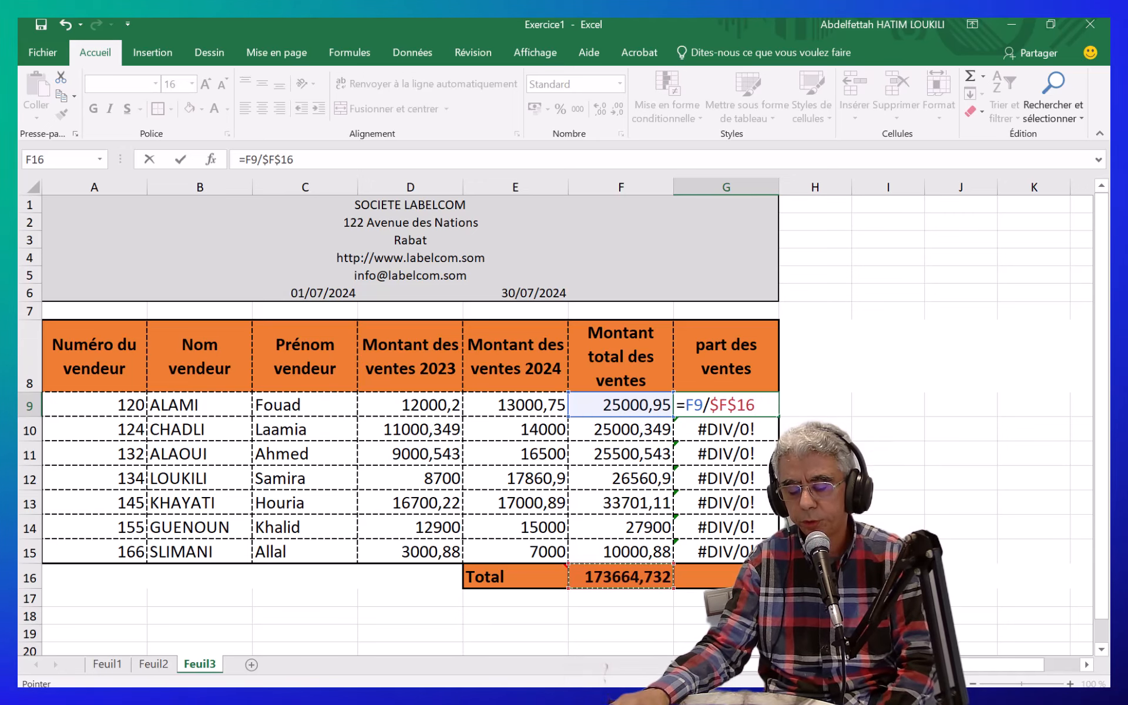
key("Return")
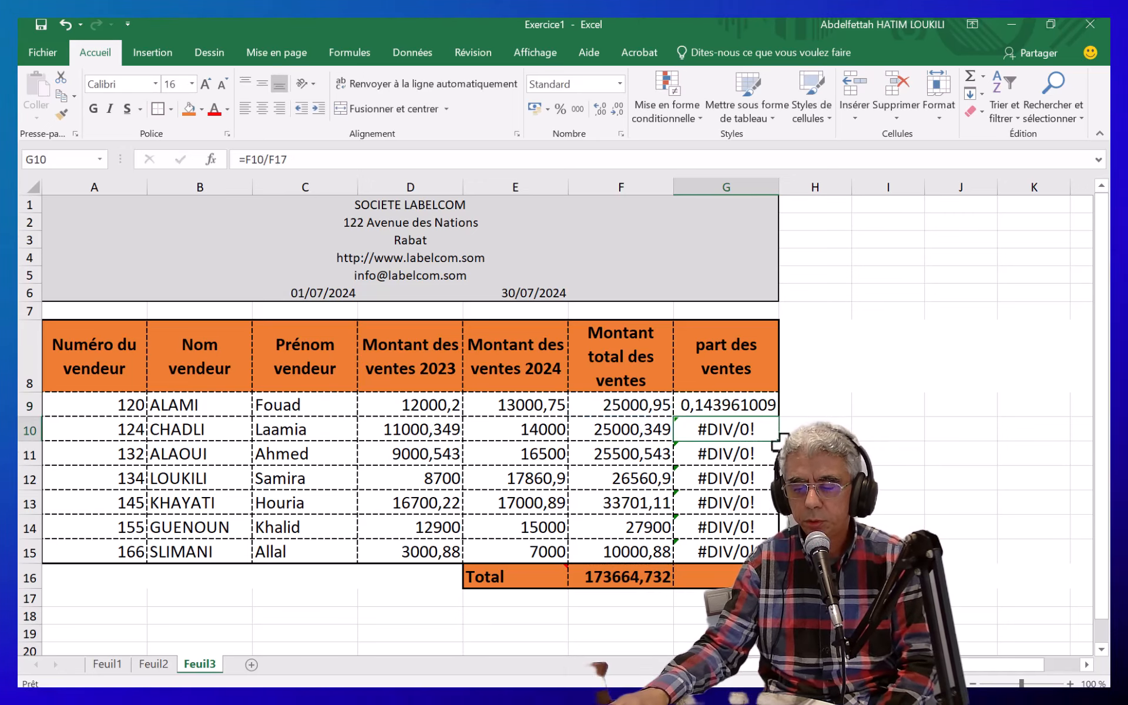
Copy the absolute-reference share formula from G9 down through the Total row, G16
left_click(736, 404)
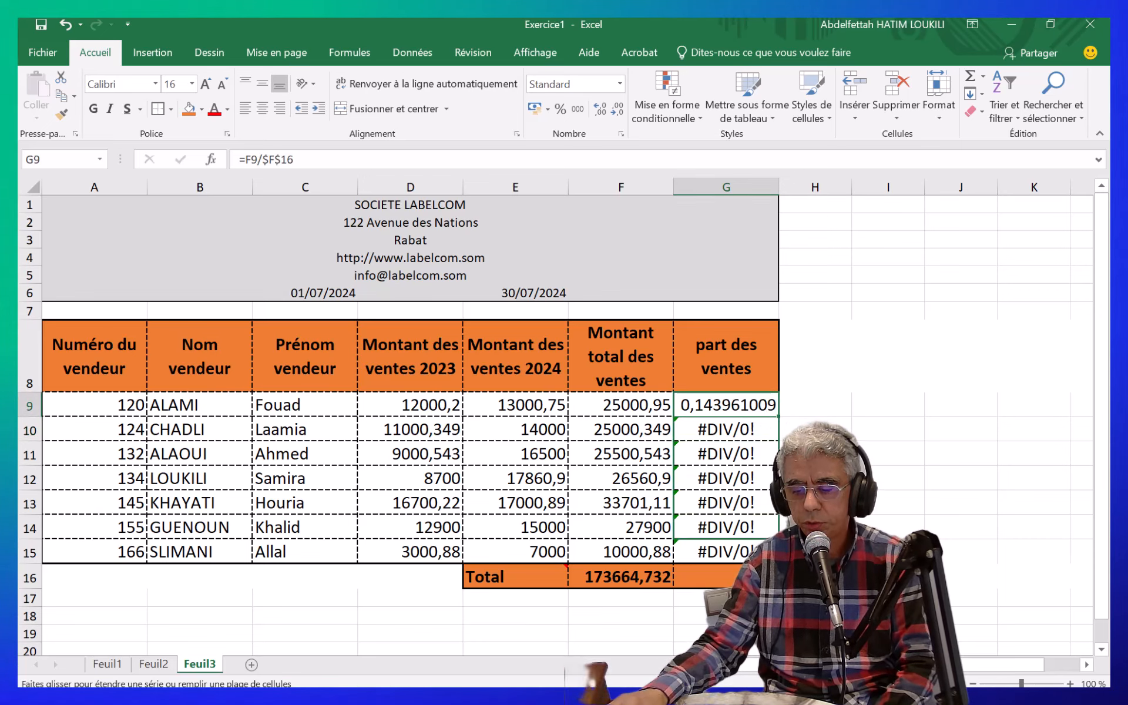
left_click_drag(763, 579, 763, 582)
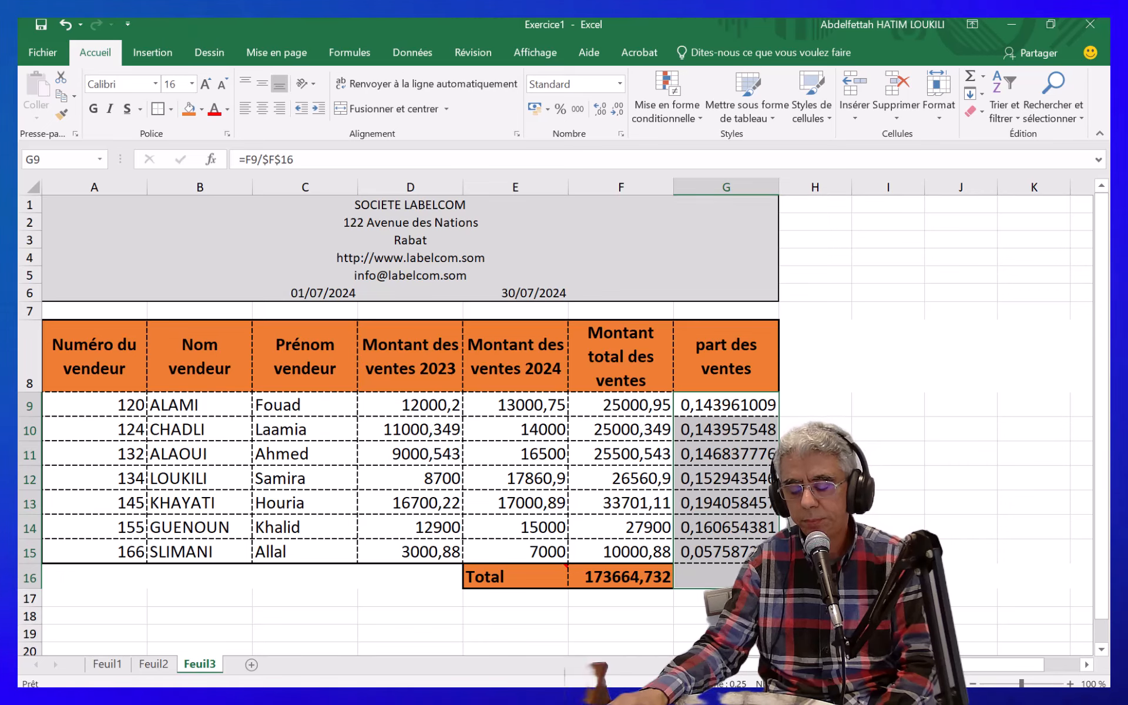
left_click(866, 527)
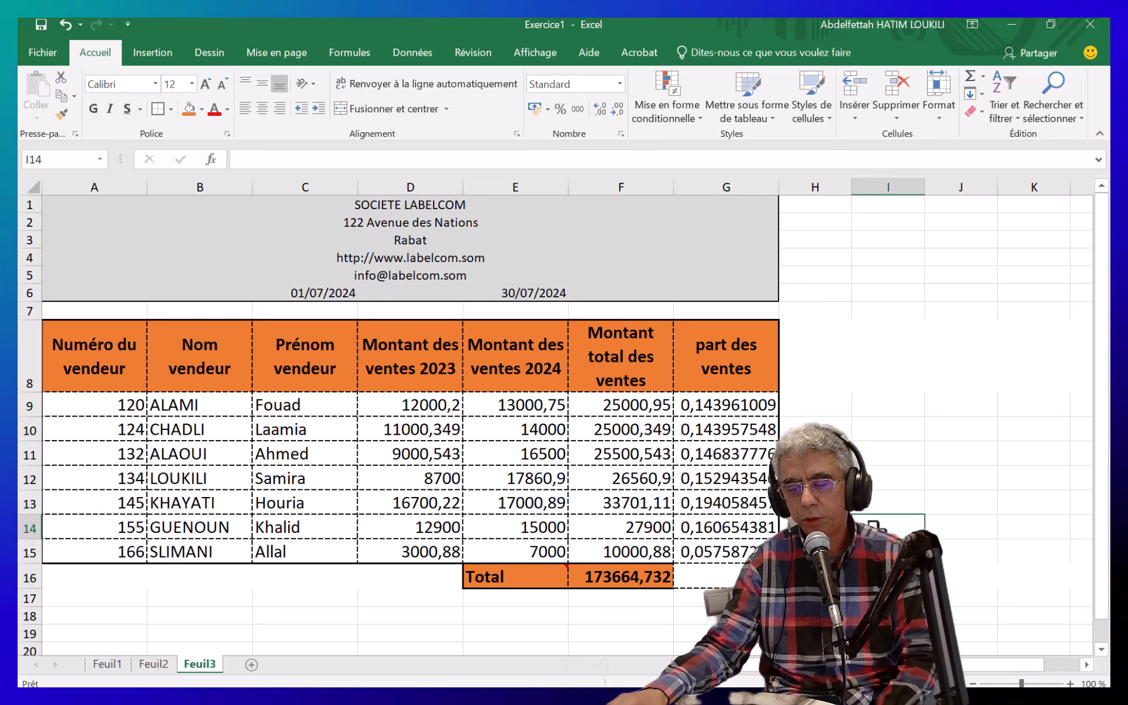
left_click(887, 616)
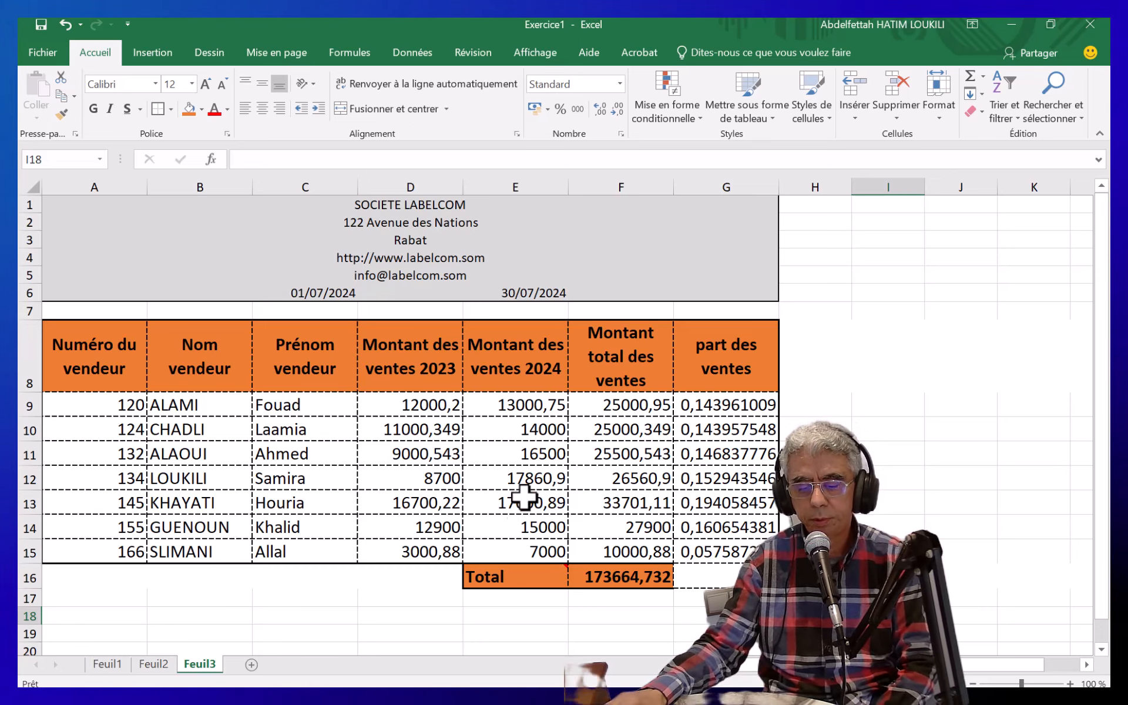
Format the sales amounts in D9:F15 and the total in F16 as Nombre with 2 decimals and a thousands separator
left_click(414, 407)
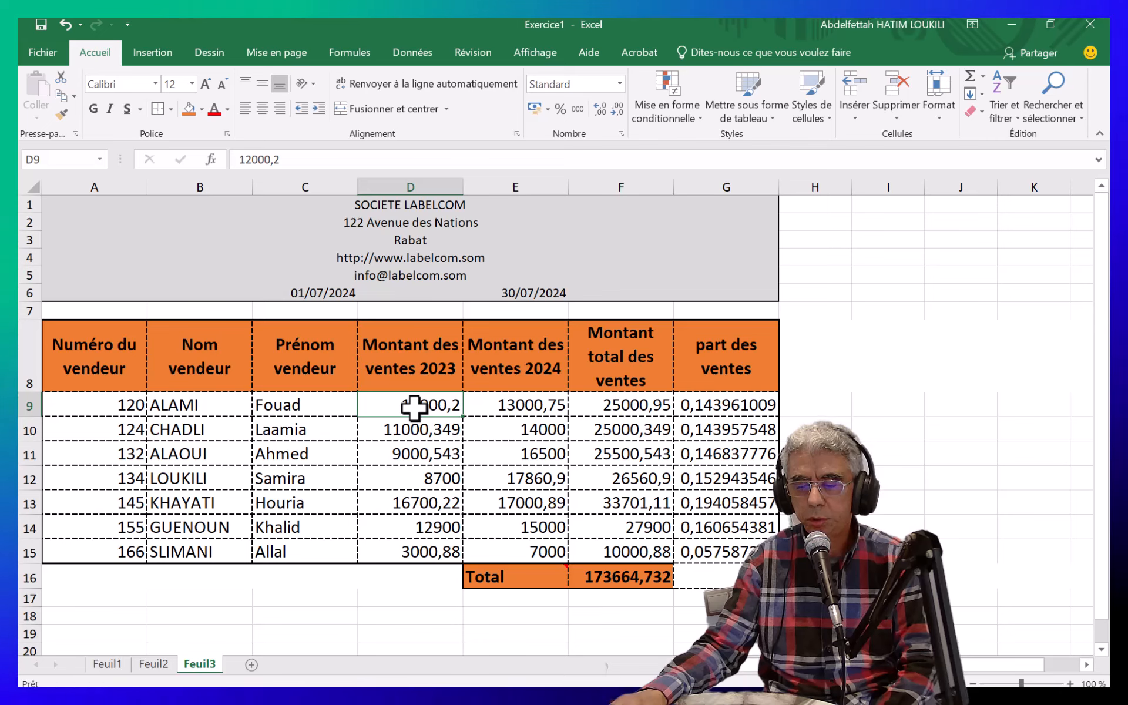
left_click_drag(459, 407, 628, 551)
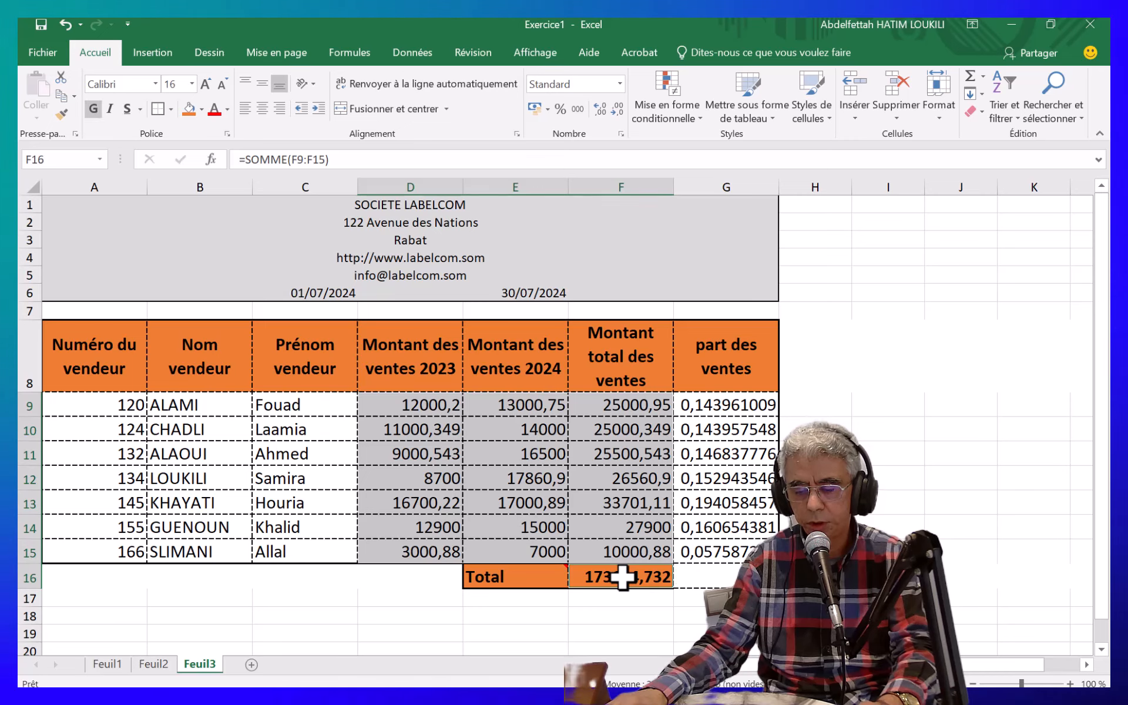
right_click(509, 444)
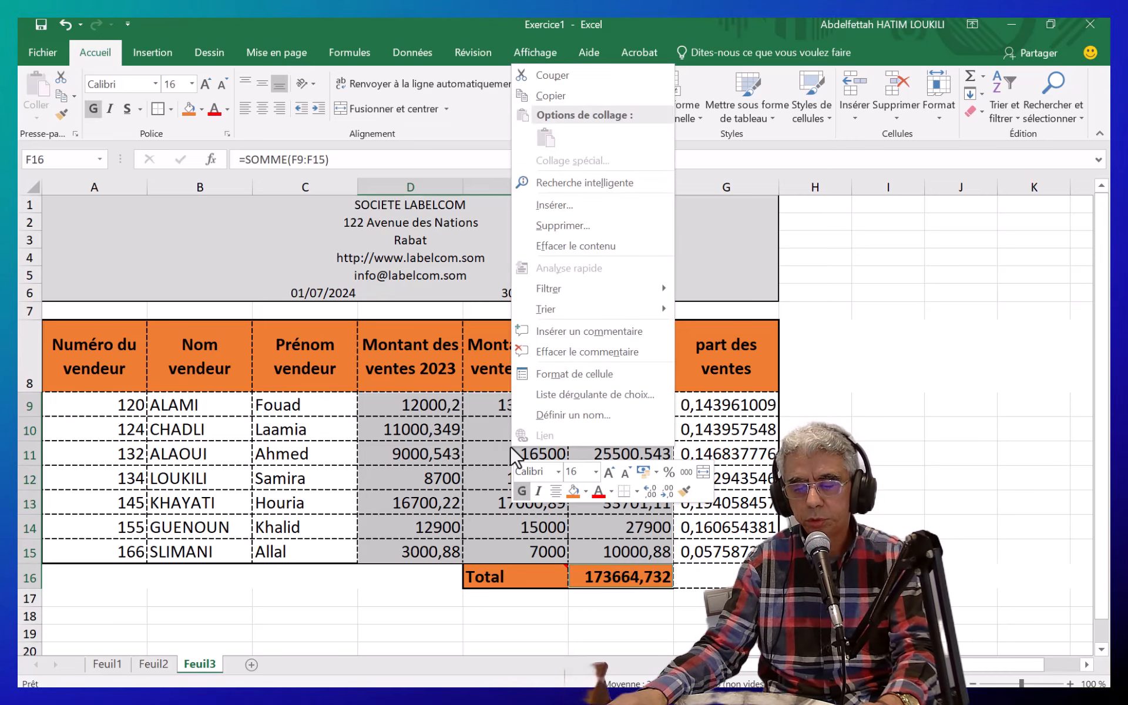
left_click(563, 375)
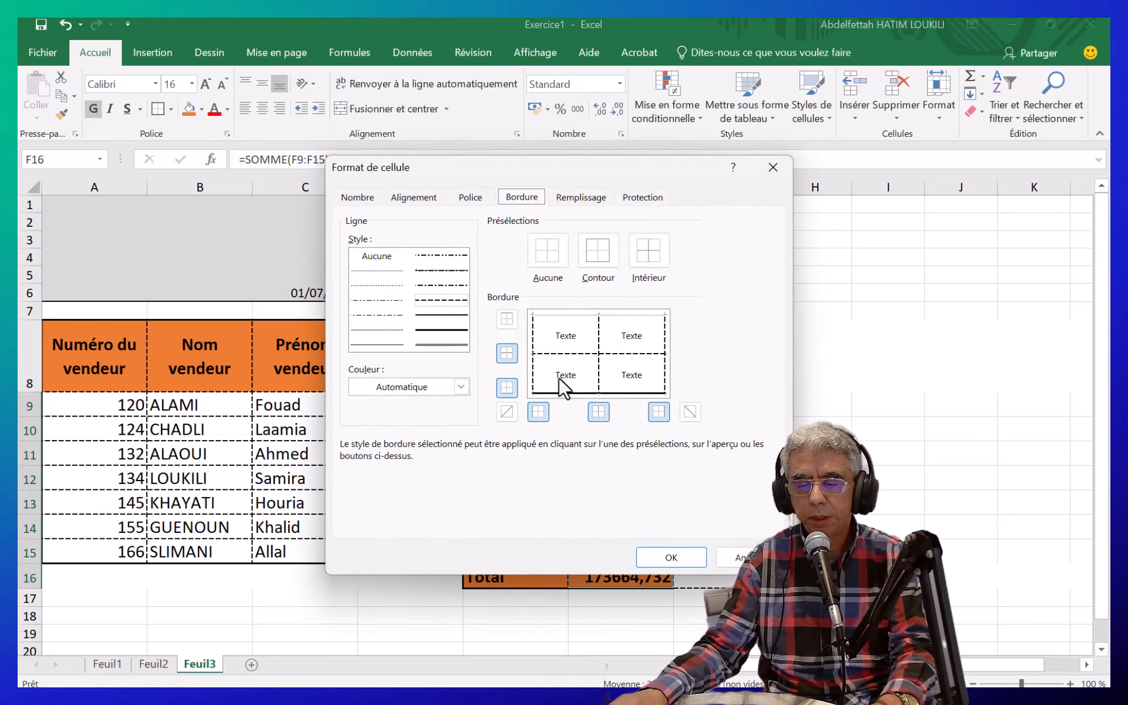
left_click(353, 198)
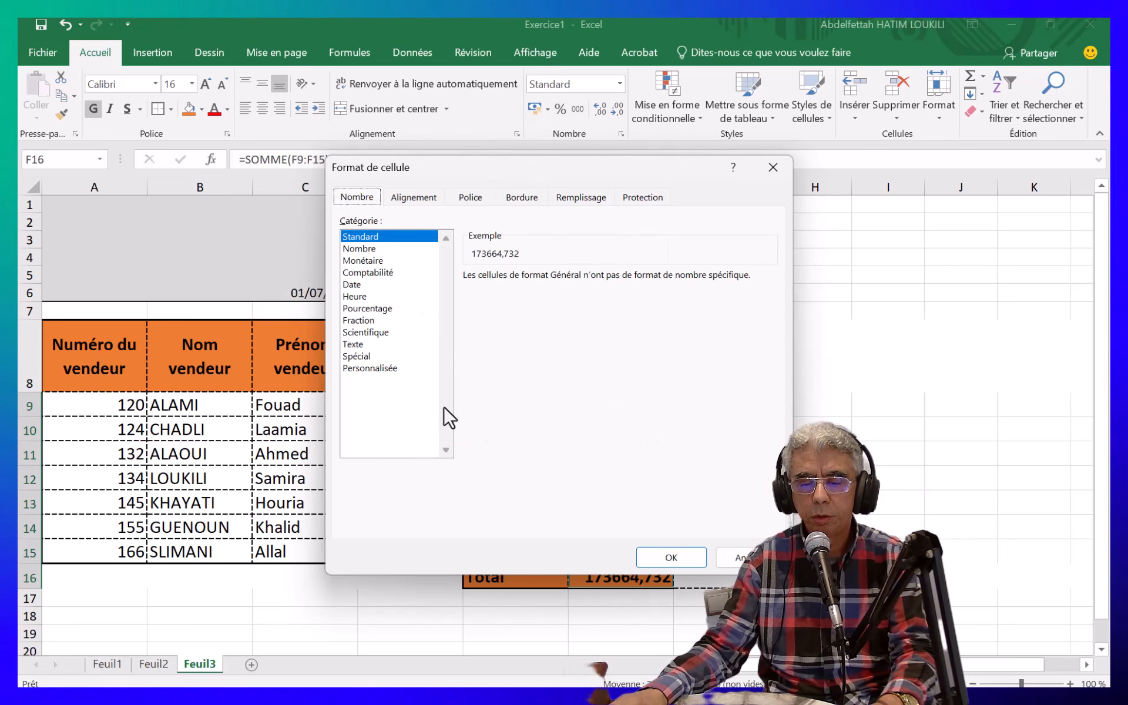
left_click(362, 249)
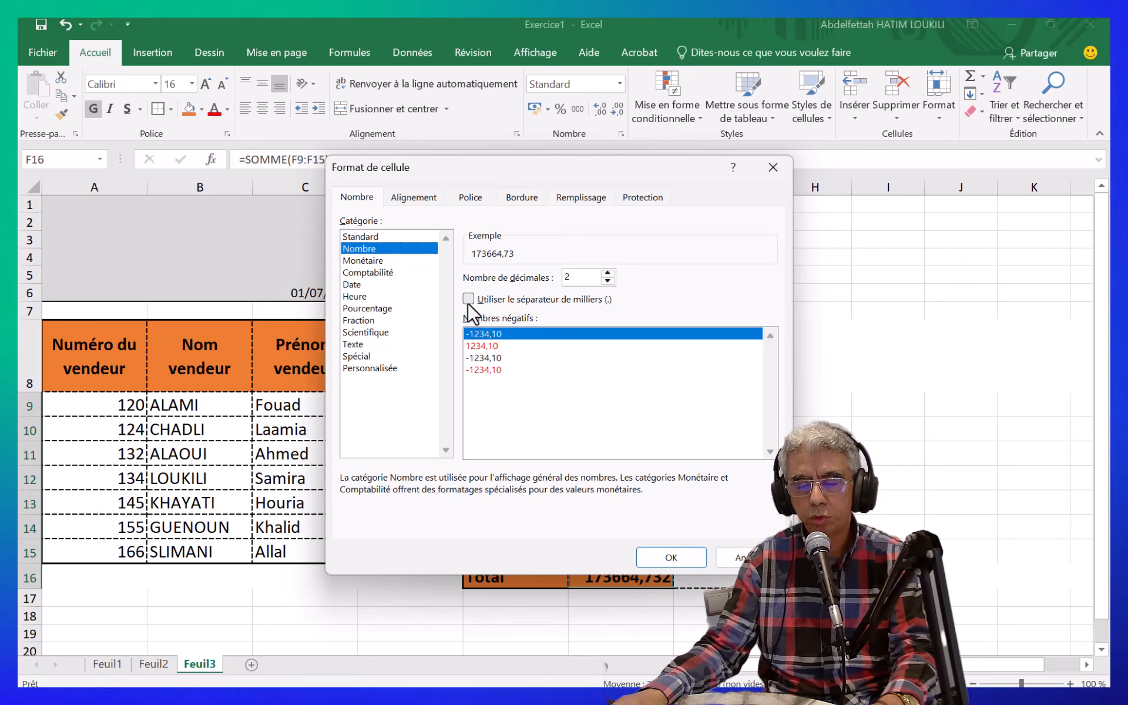
left_click(669, 556)
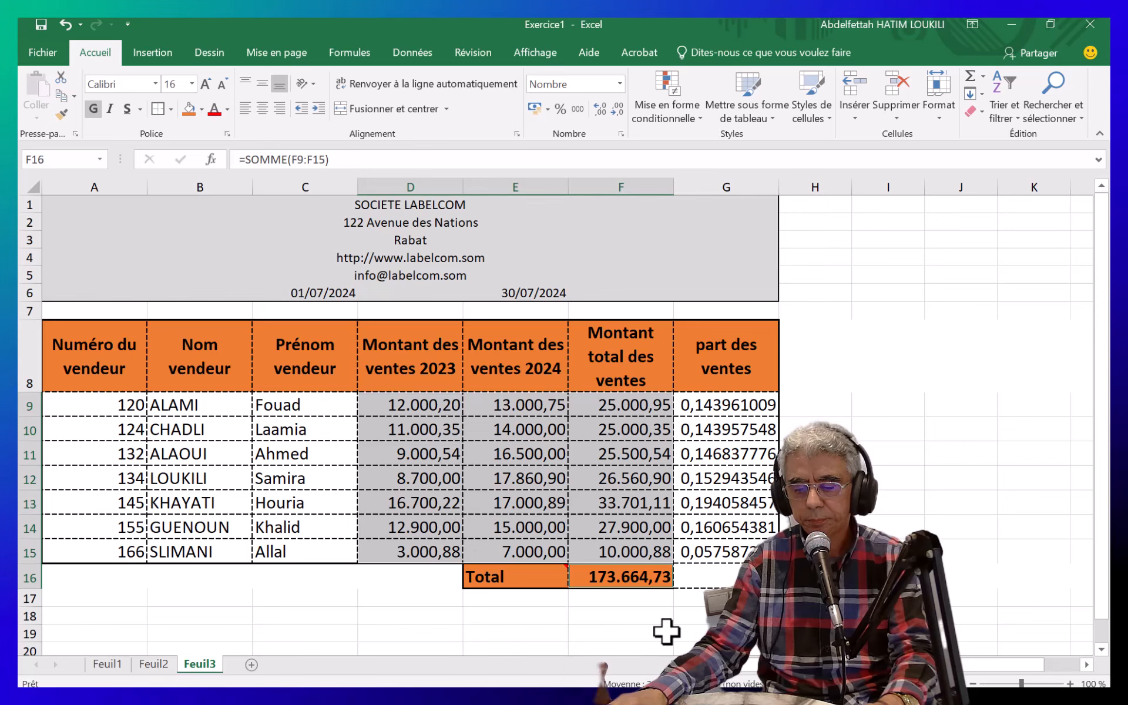
Format the sales shares in G9:G16 as Pourcentage with 2 decimals
key("Right")
key("Right")
key("Right")
left_click_drag(724, 404, 730, 574)
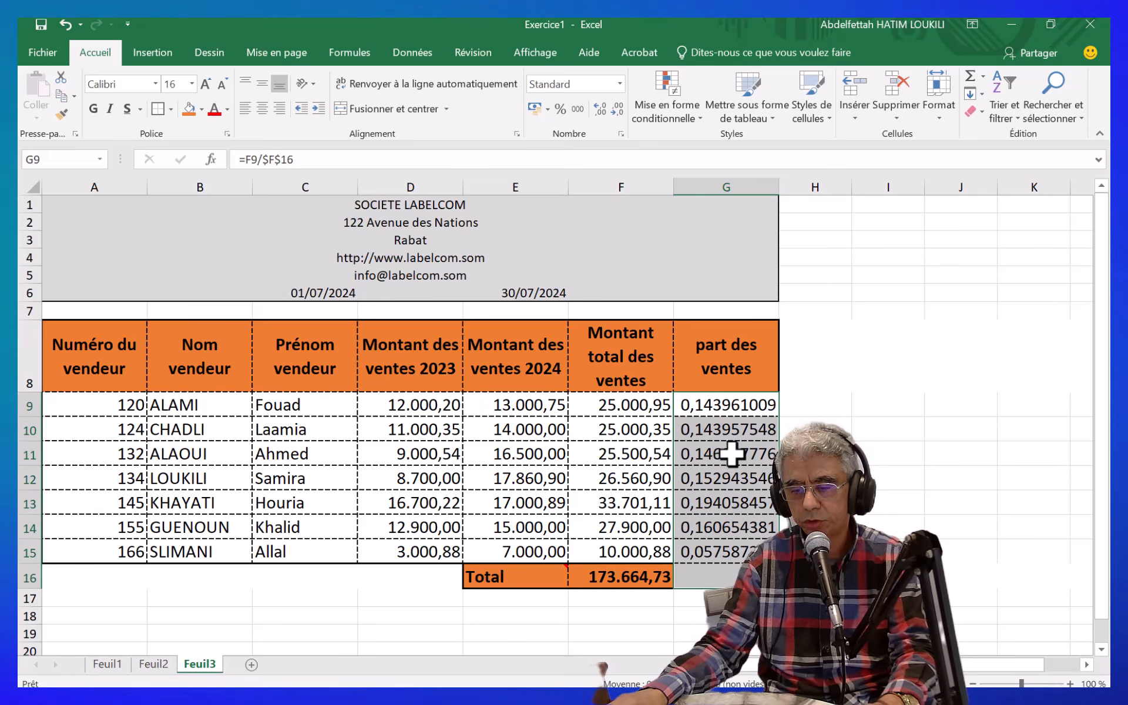
right_click(730, 432)
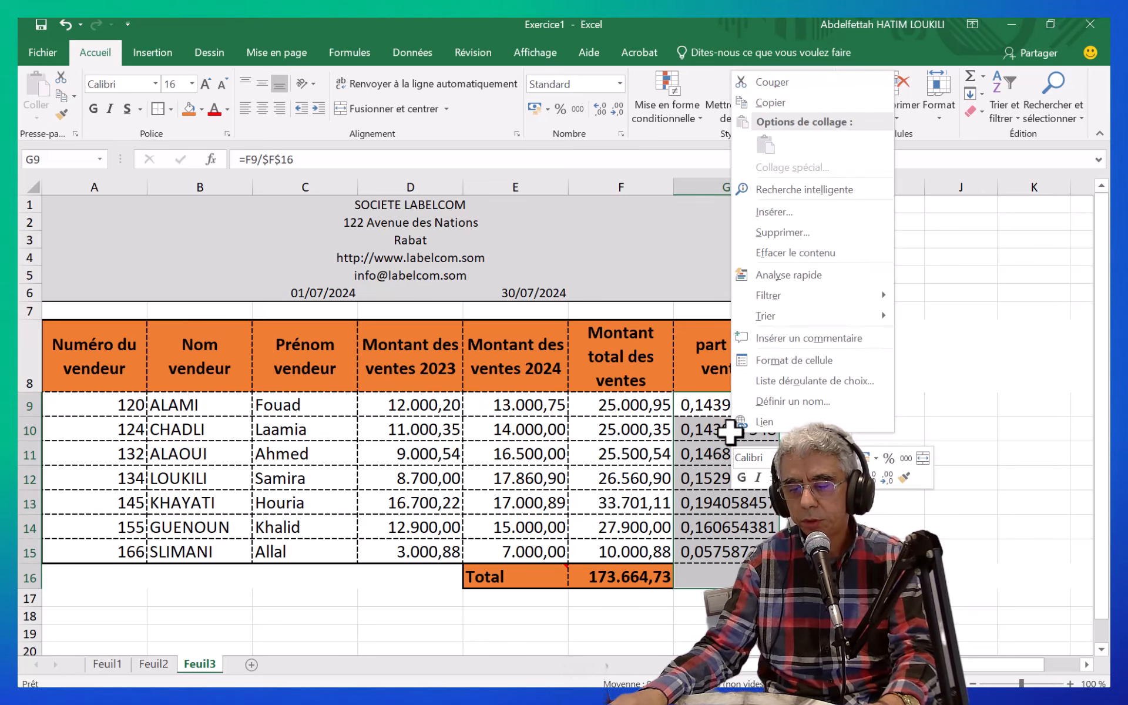
left_click(767, 361)
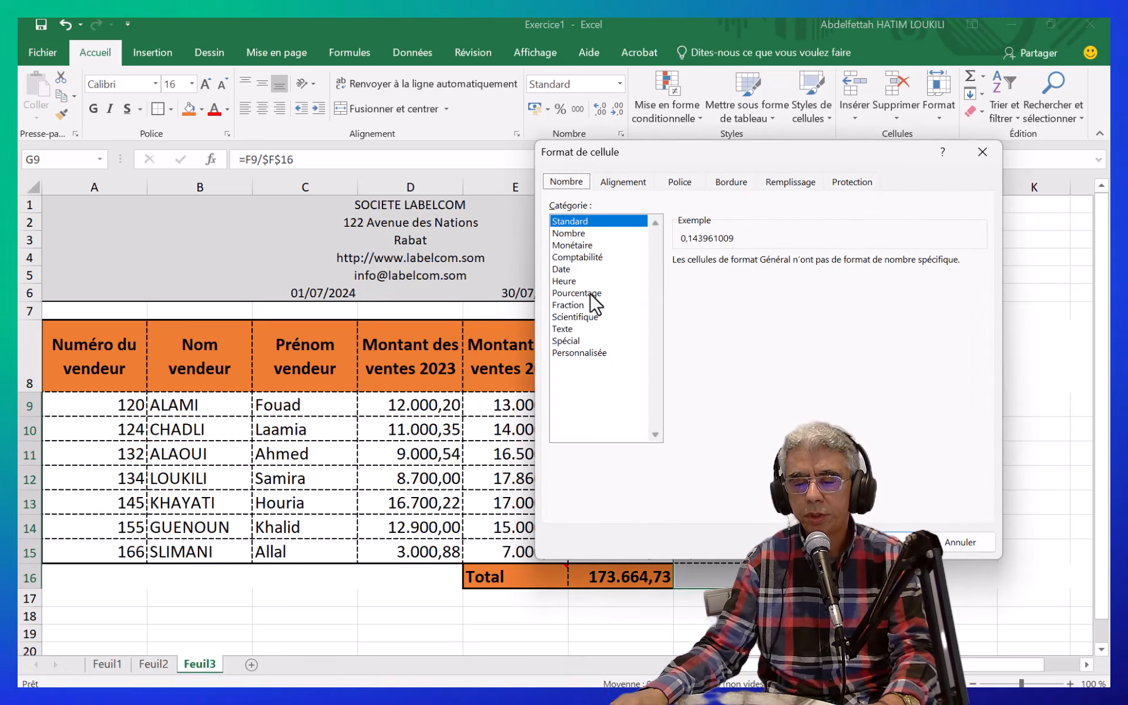
left_click(590, 293)
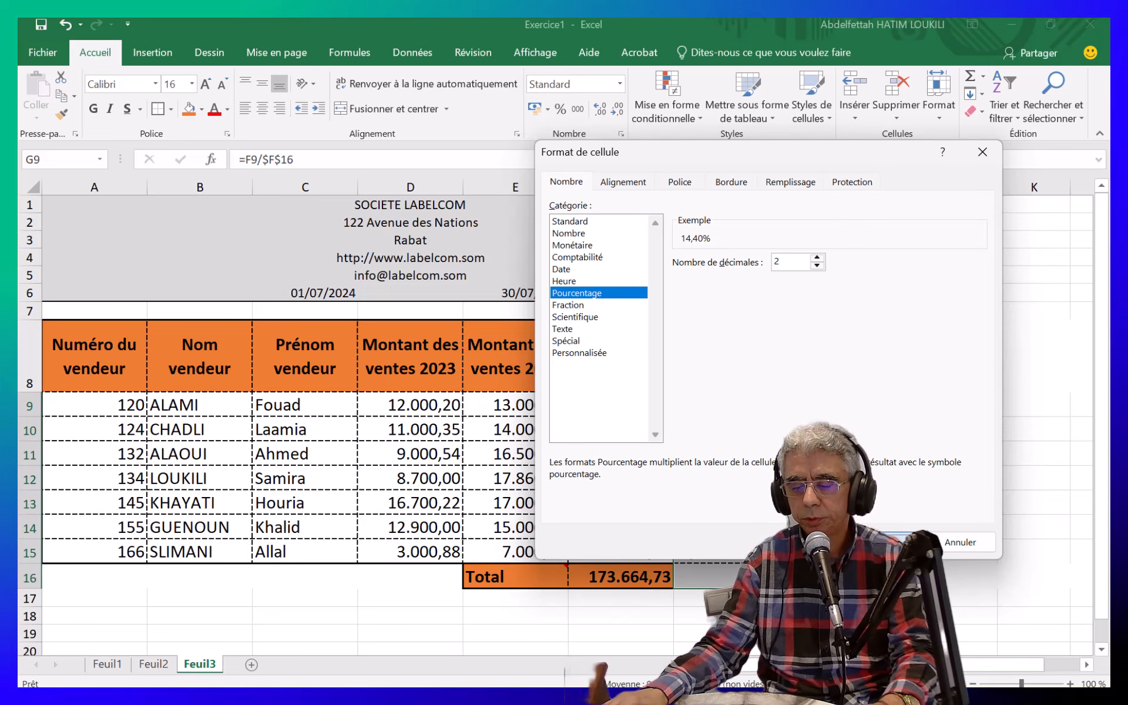
key("Return")
left_click(383, 595)
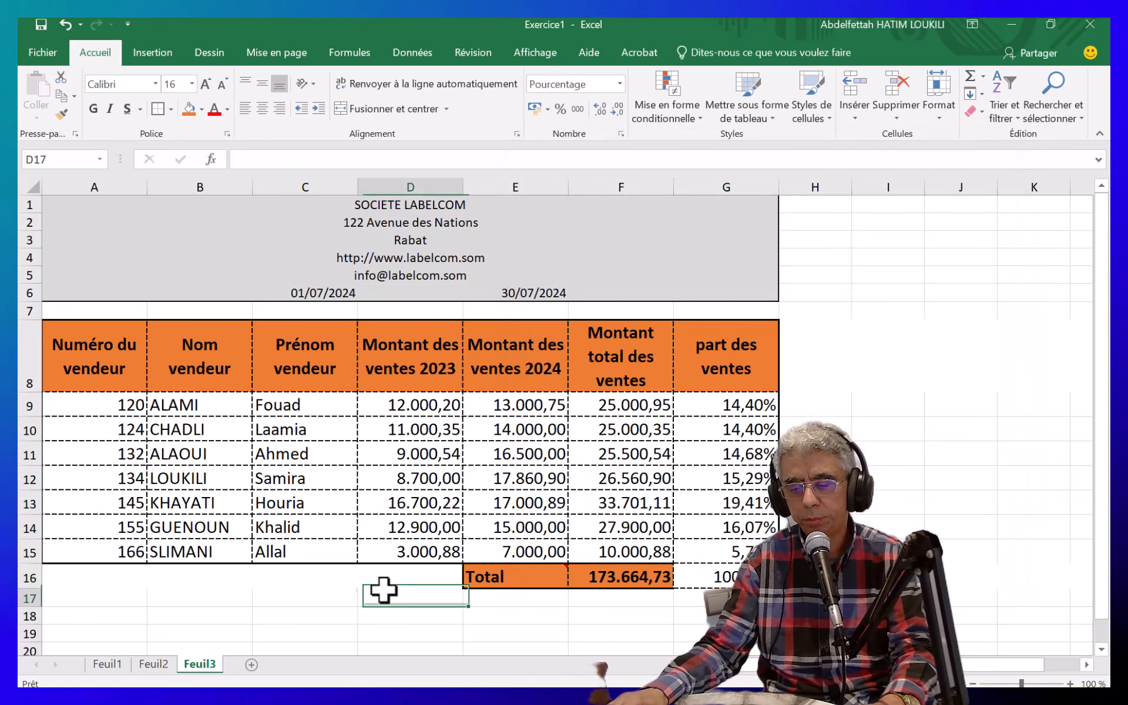